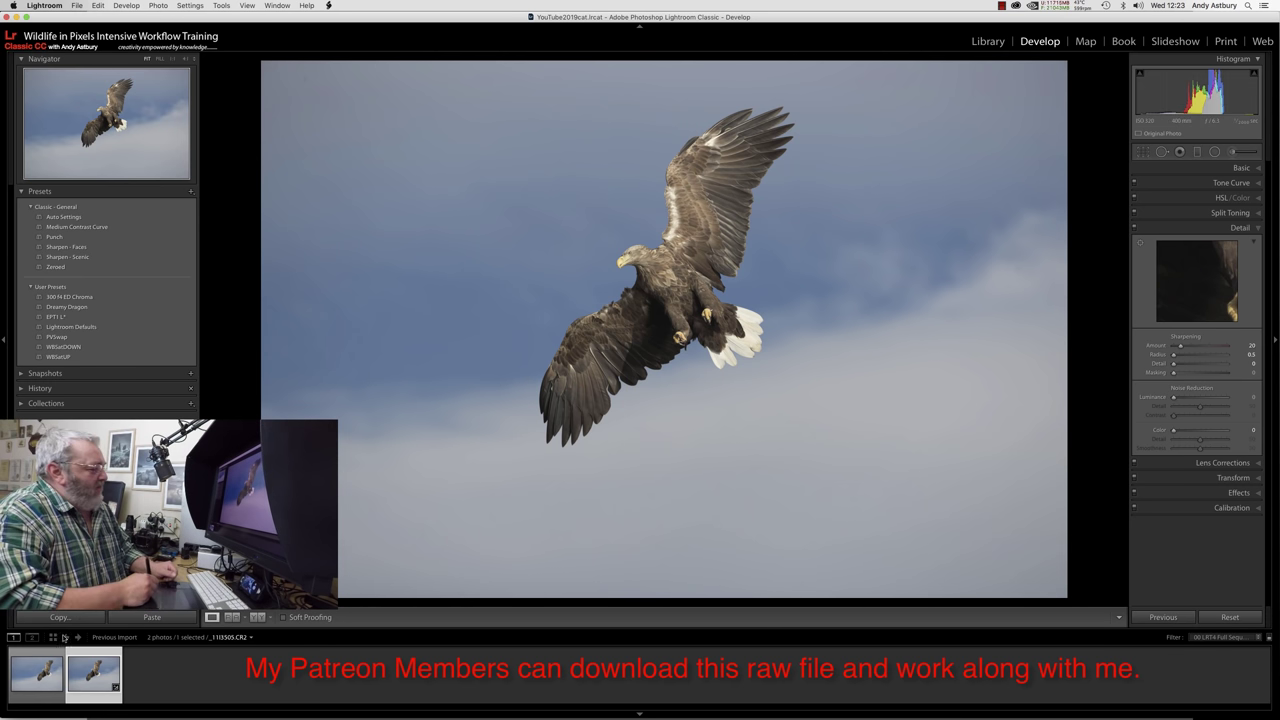
Compare the edited TIFF of the eagle with its raw CR2 file, and inspect the raw photo's plumage enlarged
left_click(40, 676)
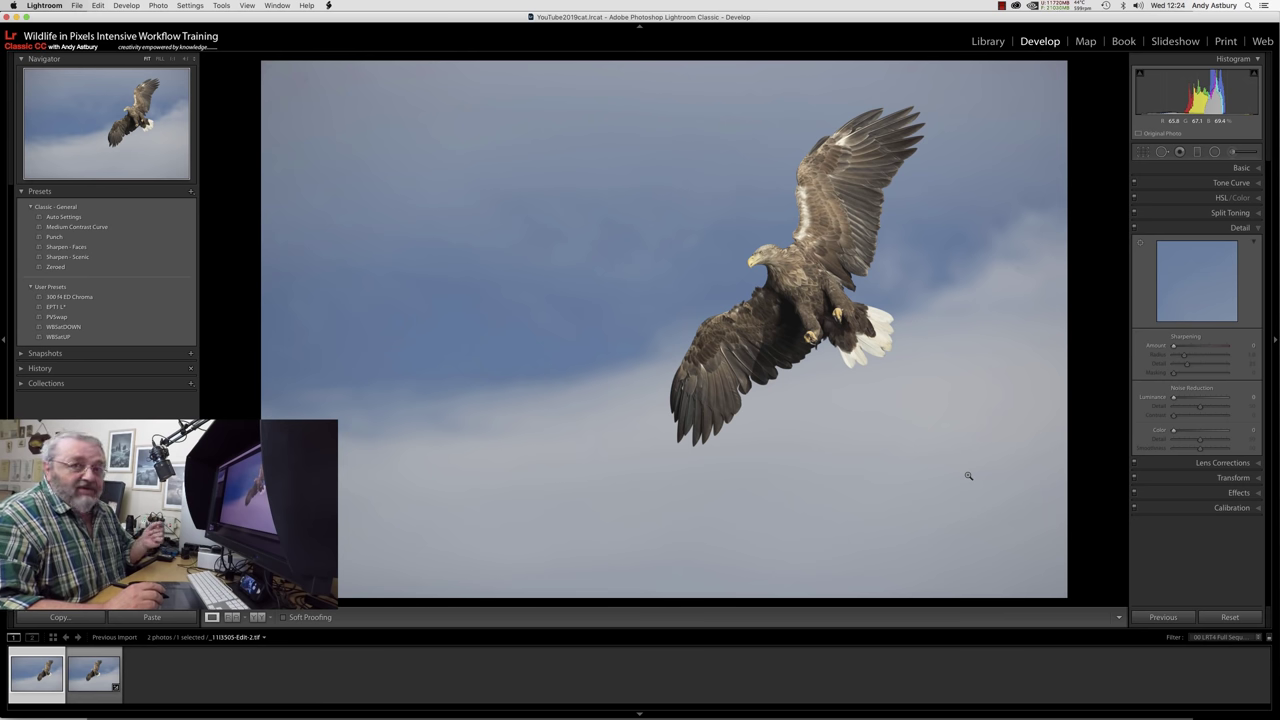
left_click(91, 668)
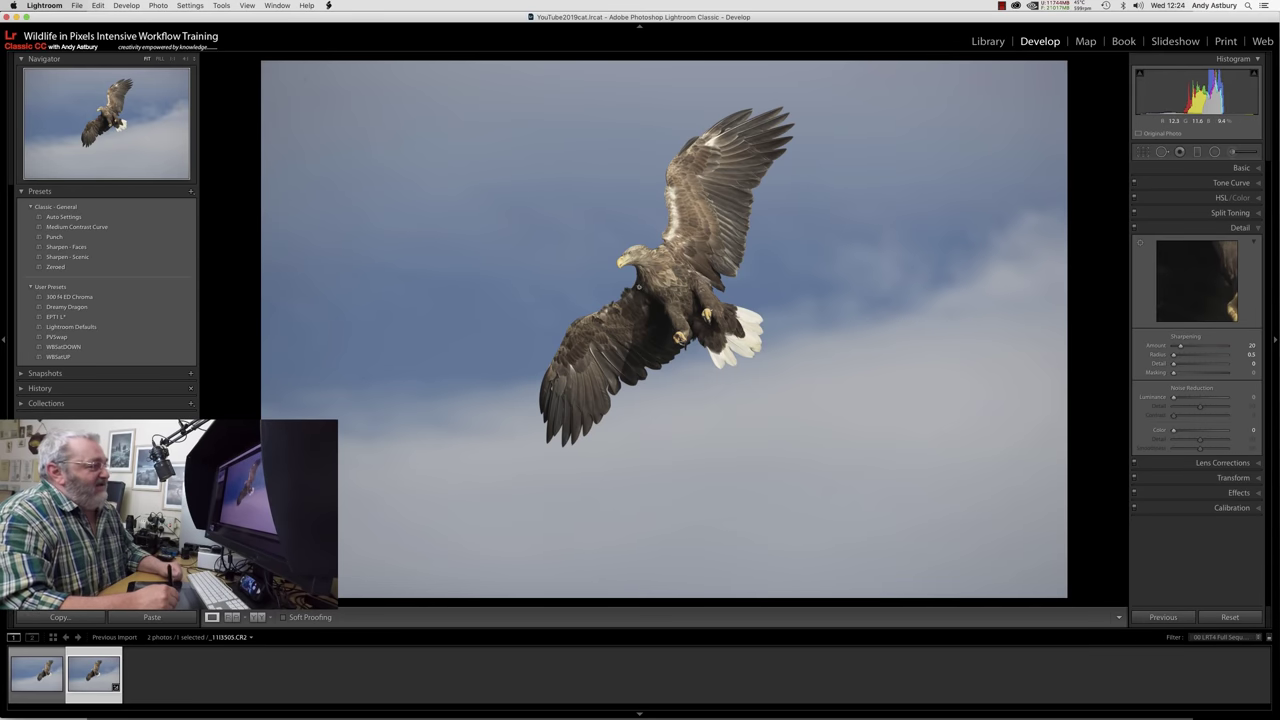
left_click(640, 270)
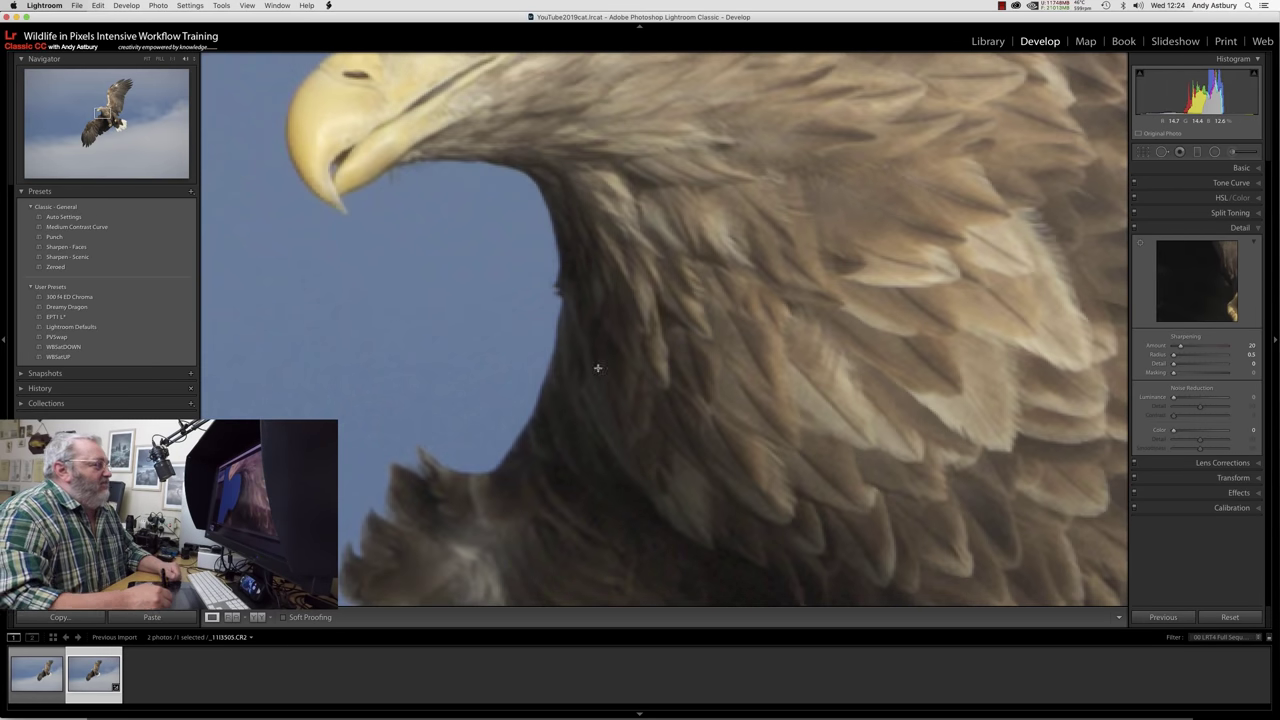
left_click(172, 59)
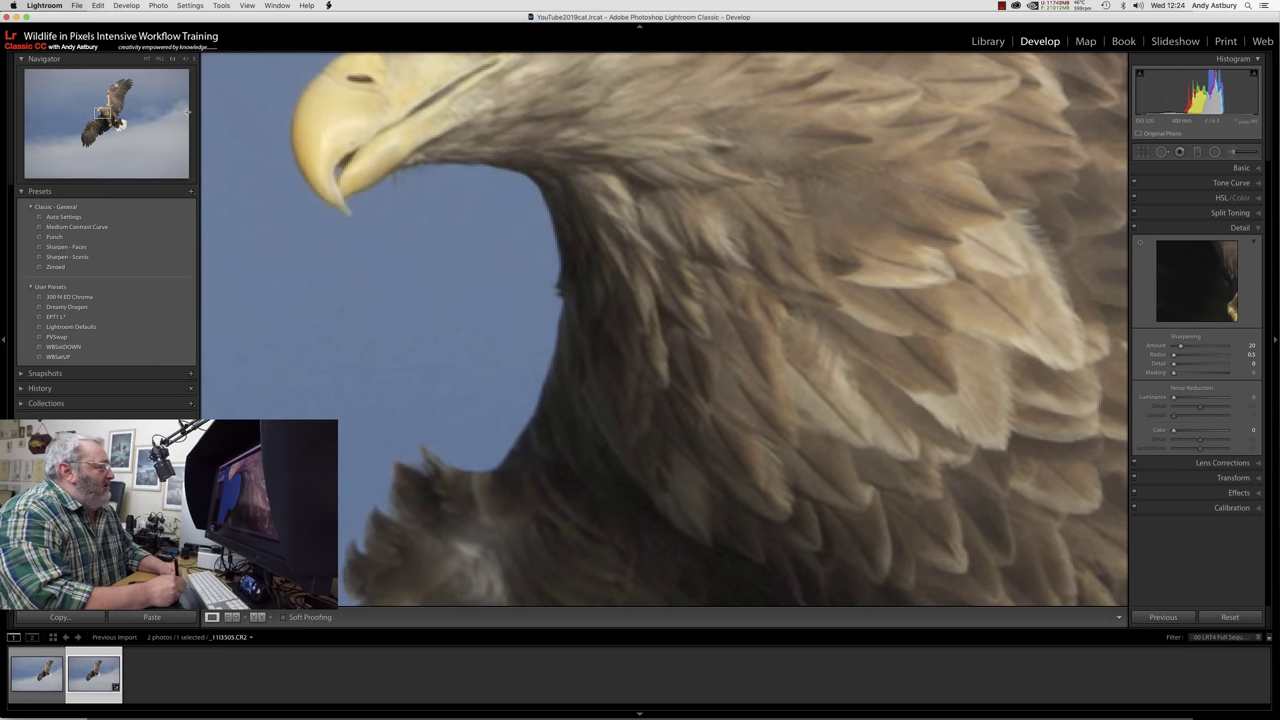
Try the PVSwap preset on the reset raw photo, and restore the default develop settings
left_click(1229, 617)
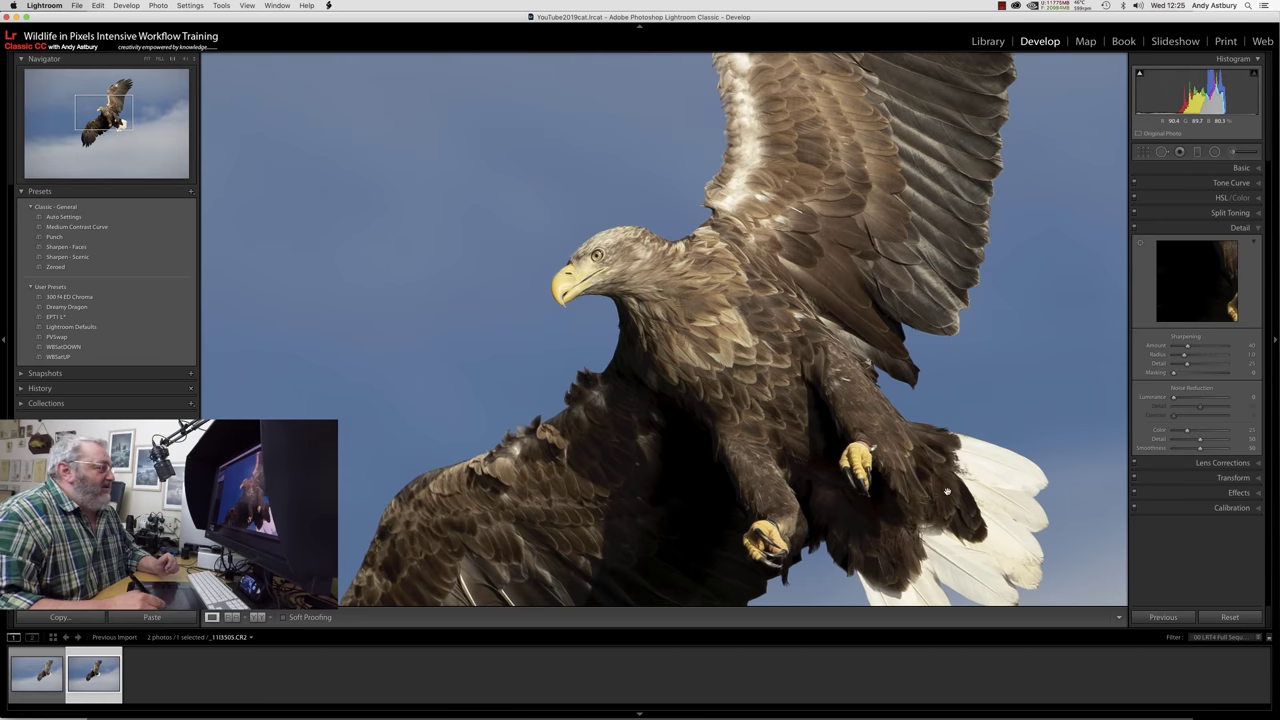
left_click(46, 338)
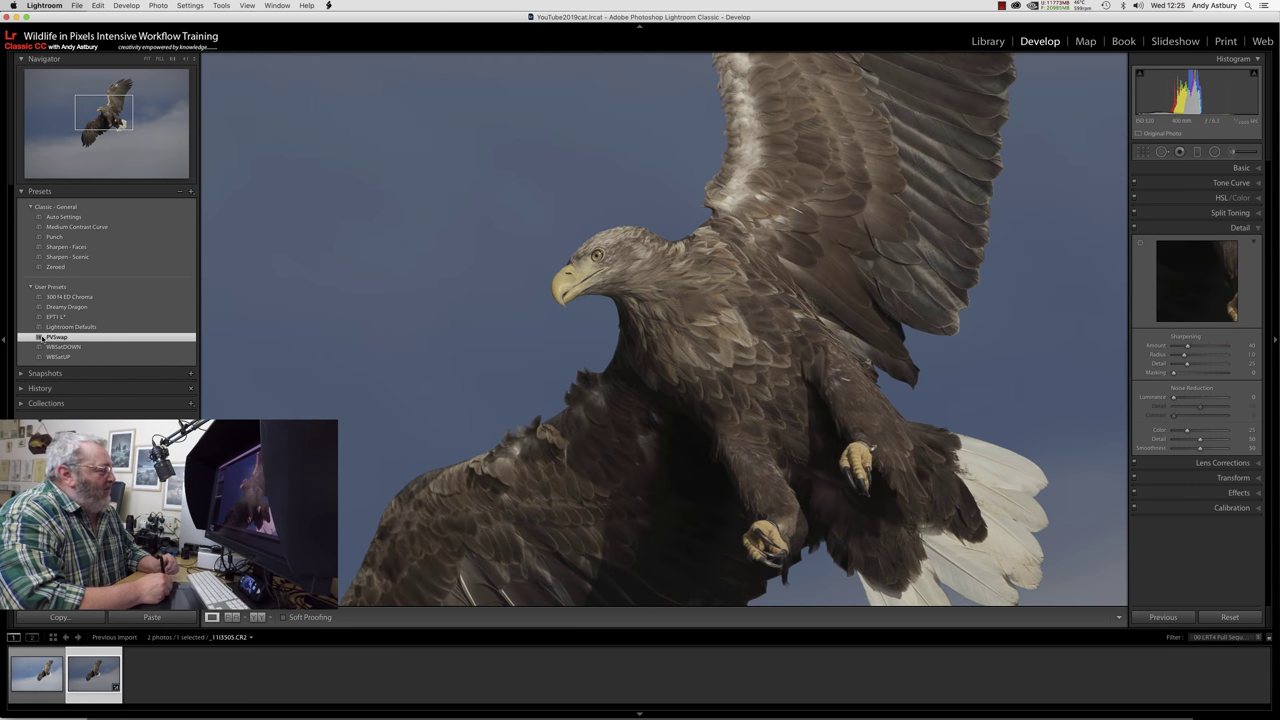
left_click(1215, 617)
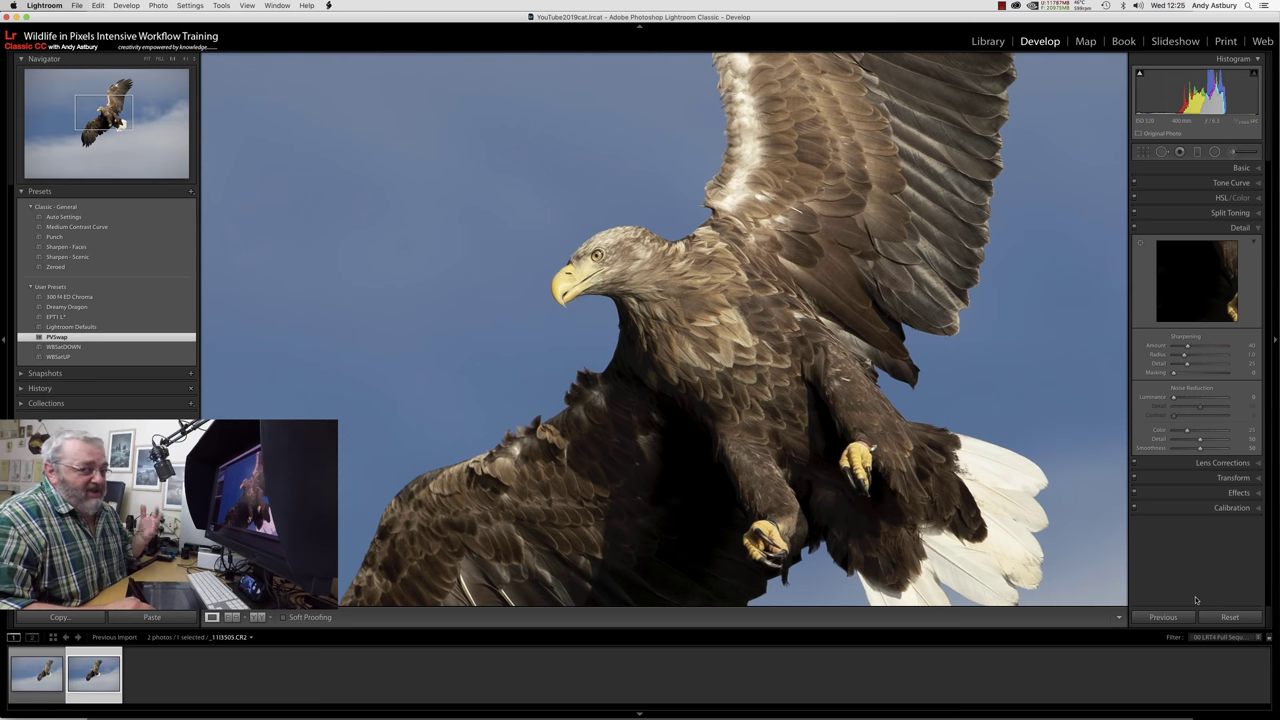
Turn off Solo Mode so that the Calibration and Tone Curve settings can be shown together
left_click(1230, 508)
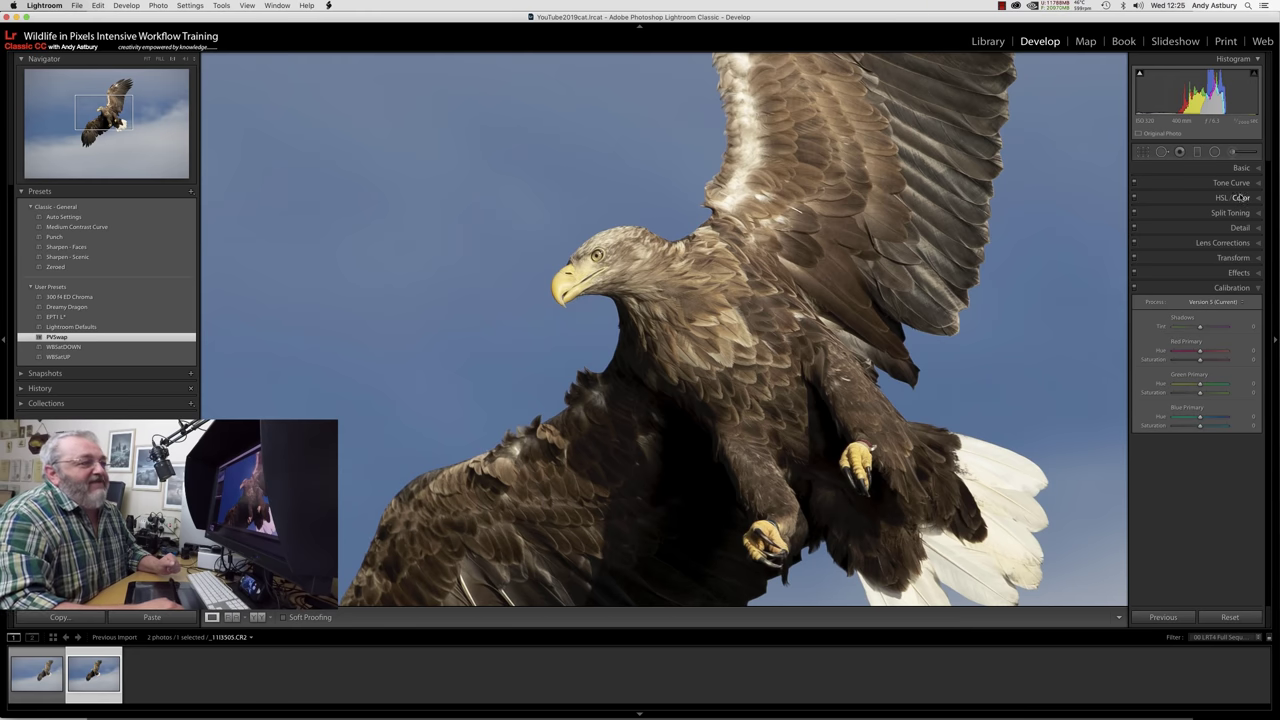
right_click(1180, 186)
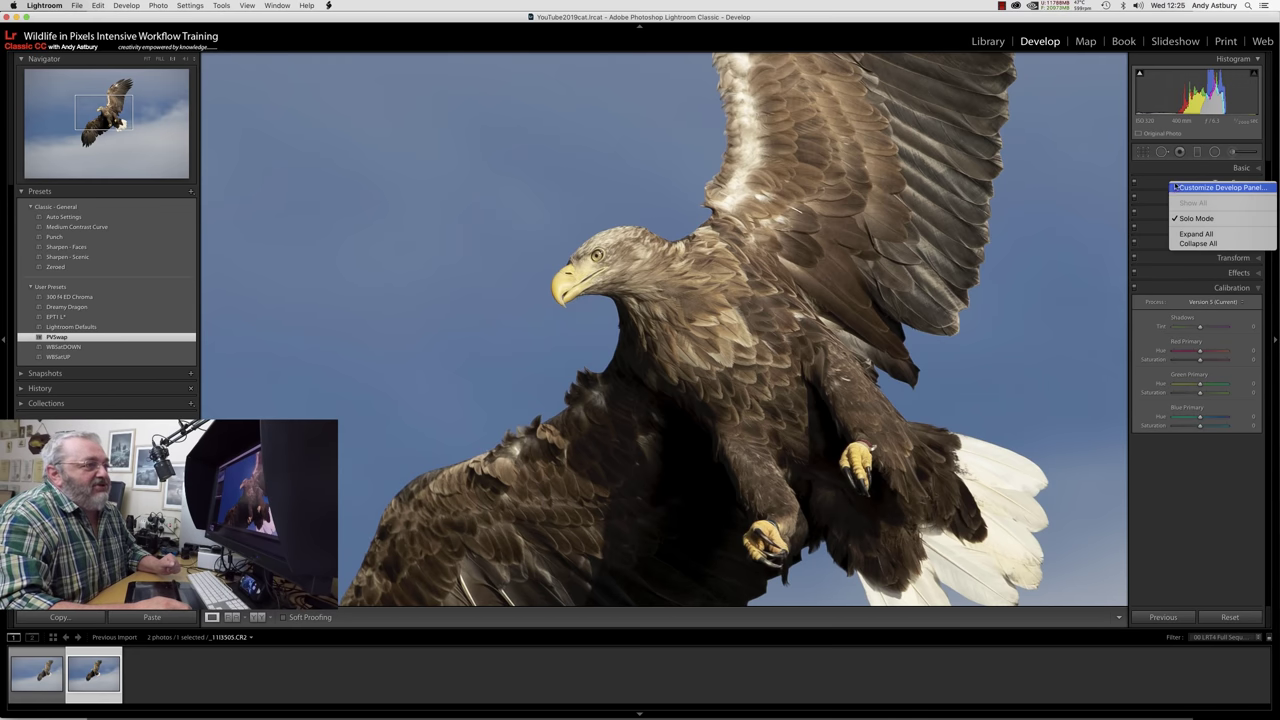
left_click(1190, 219)
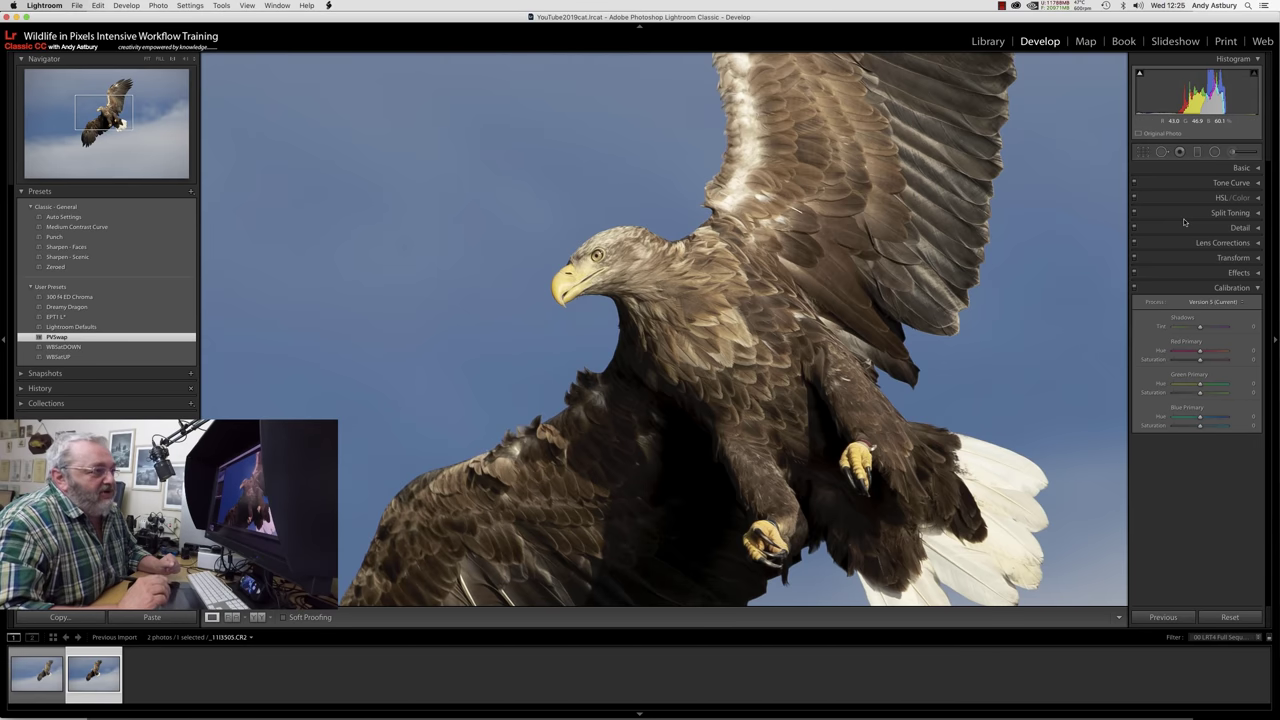
left_click(1250, 185)
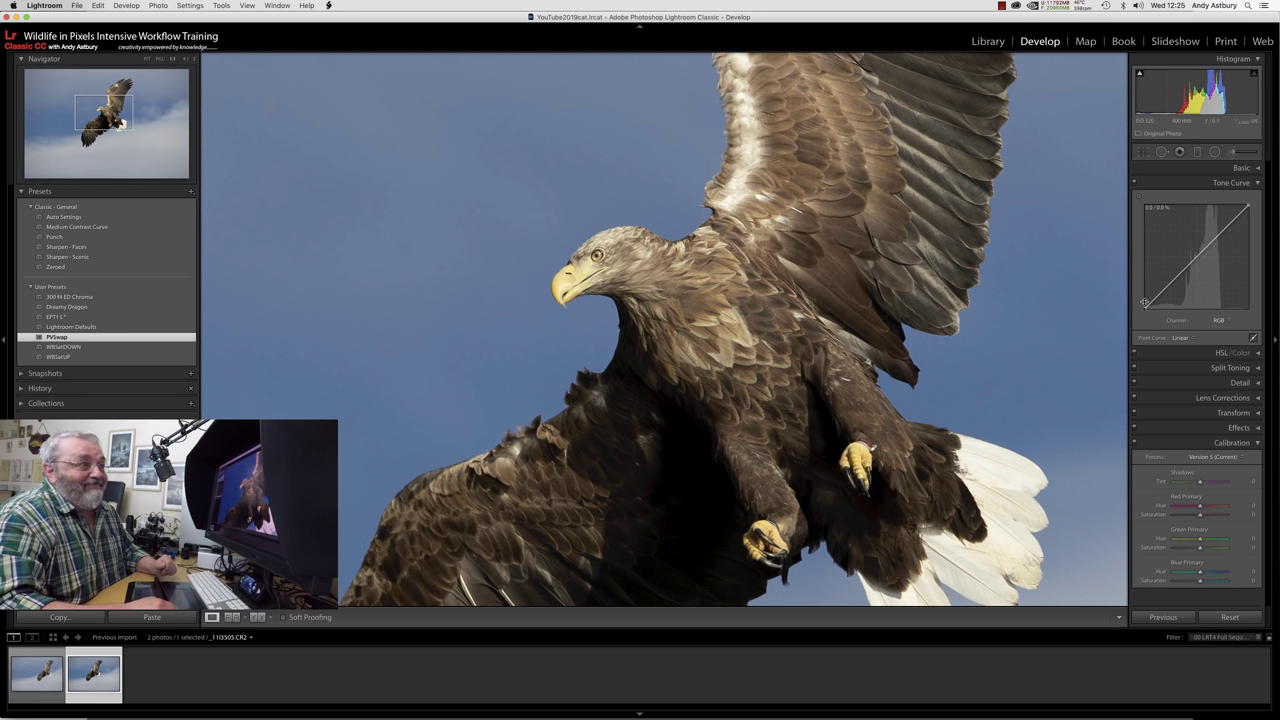
Switch the process version in Calibration to Version 4, Version 3 and Version 2, checking the tone curve each time
left_click(1212, 457)
left_click(1207, 463)
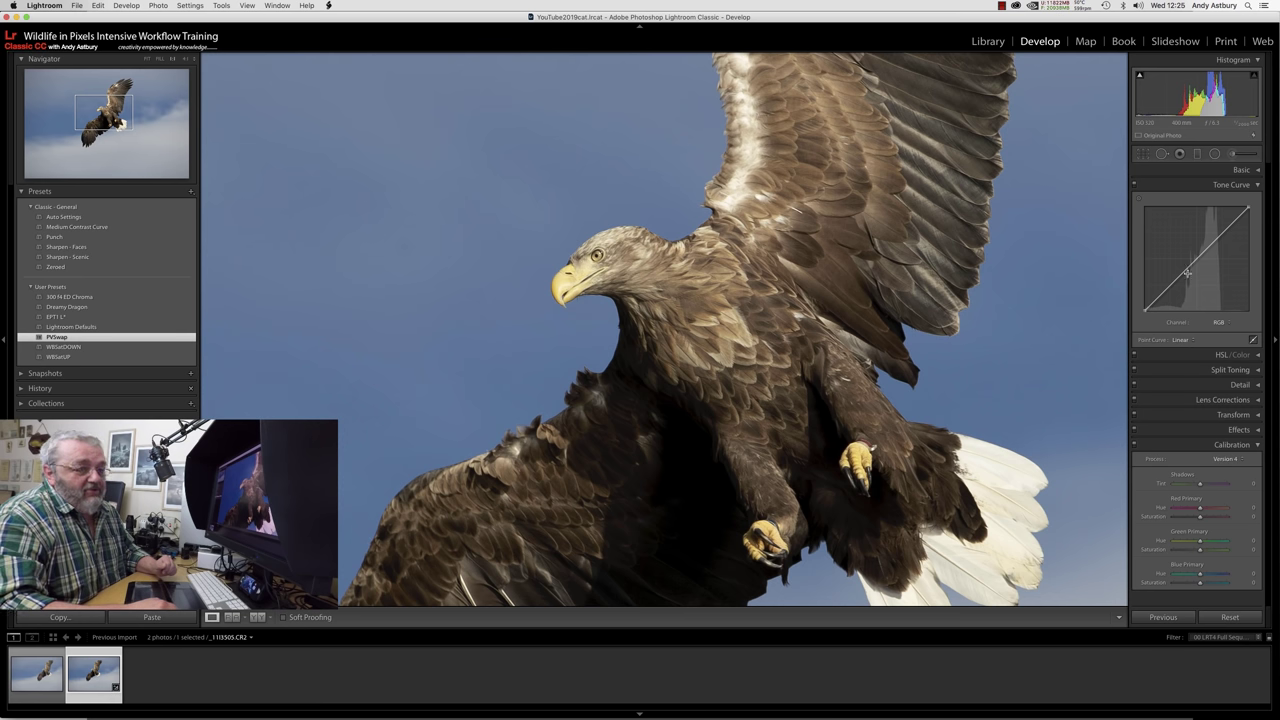
left_click(1224, 458)
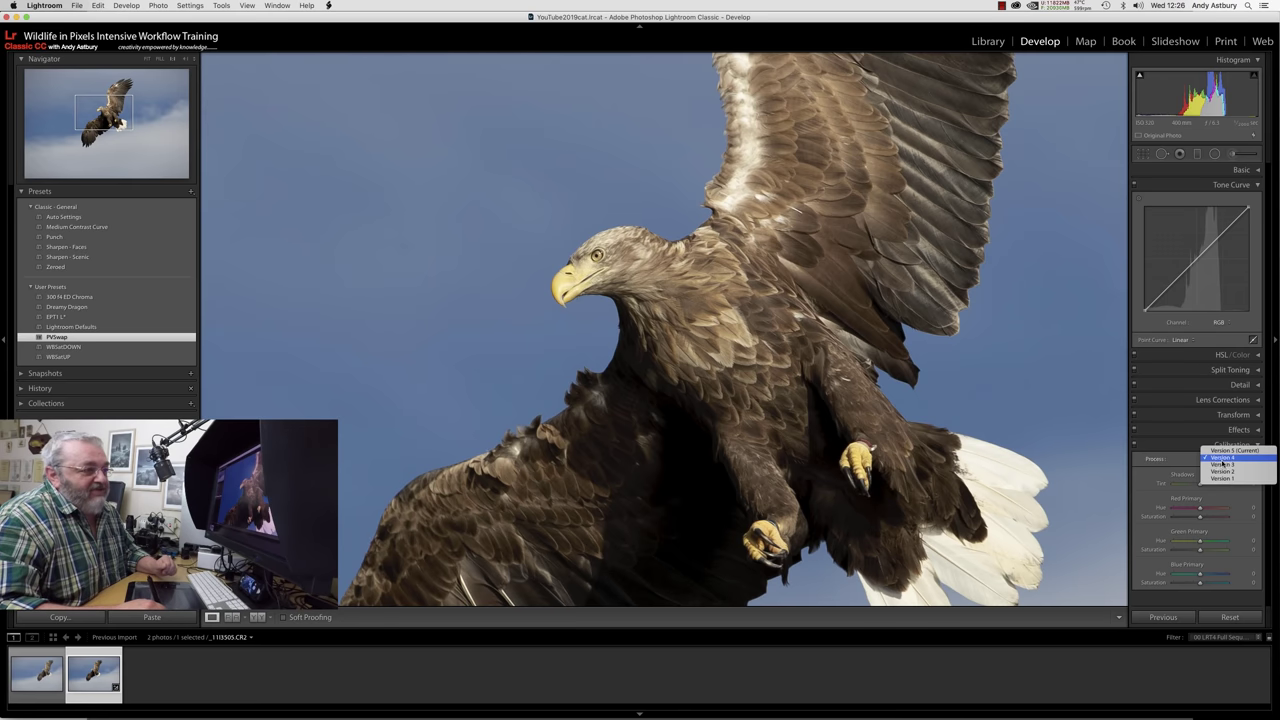
left_click(1222, 465)
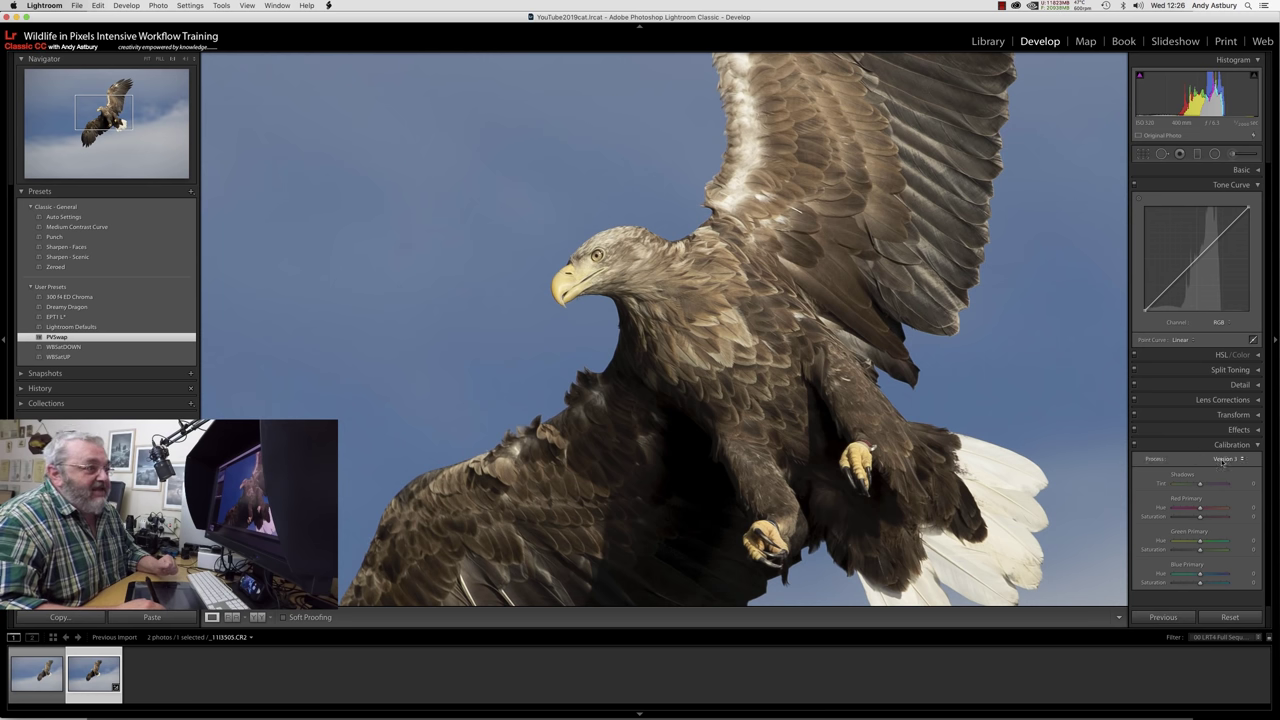
left_click(1224, 458)
left_click(1220, 465)
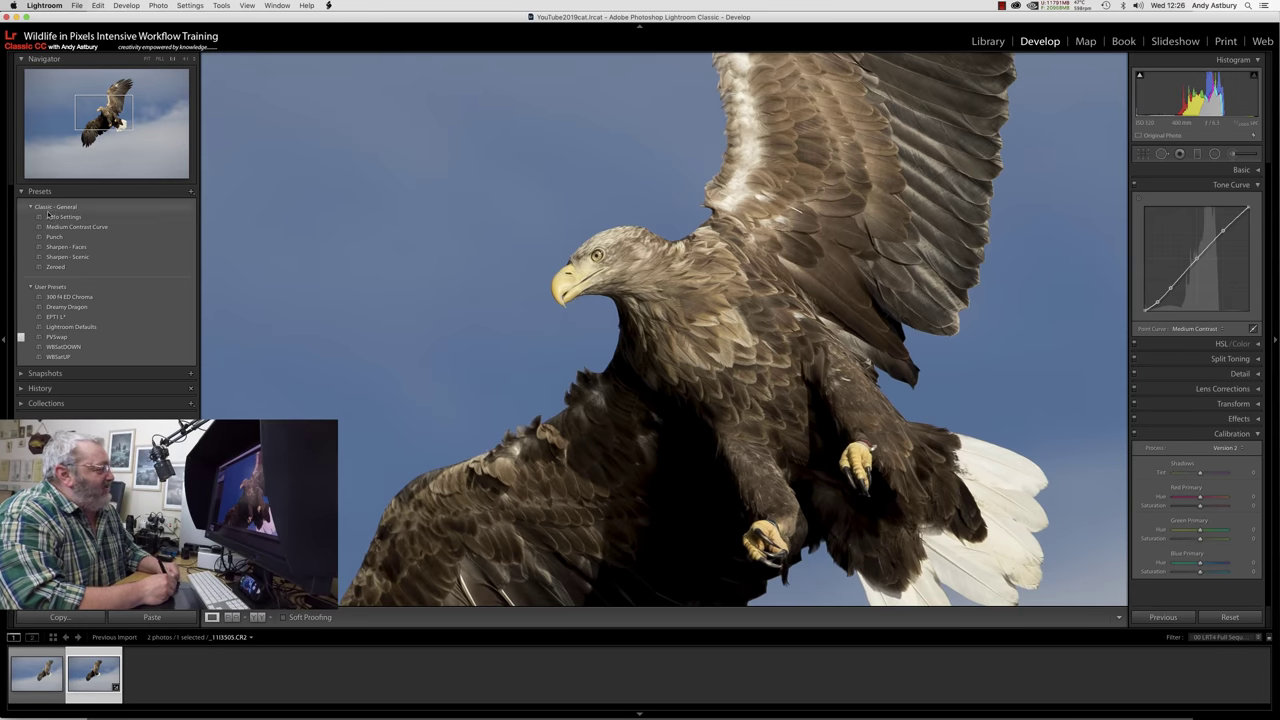
Apply the Zeroed preset to the Version 2 photo and change its process version to Version 4
left_click(56, 267)
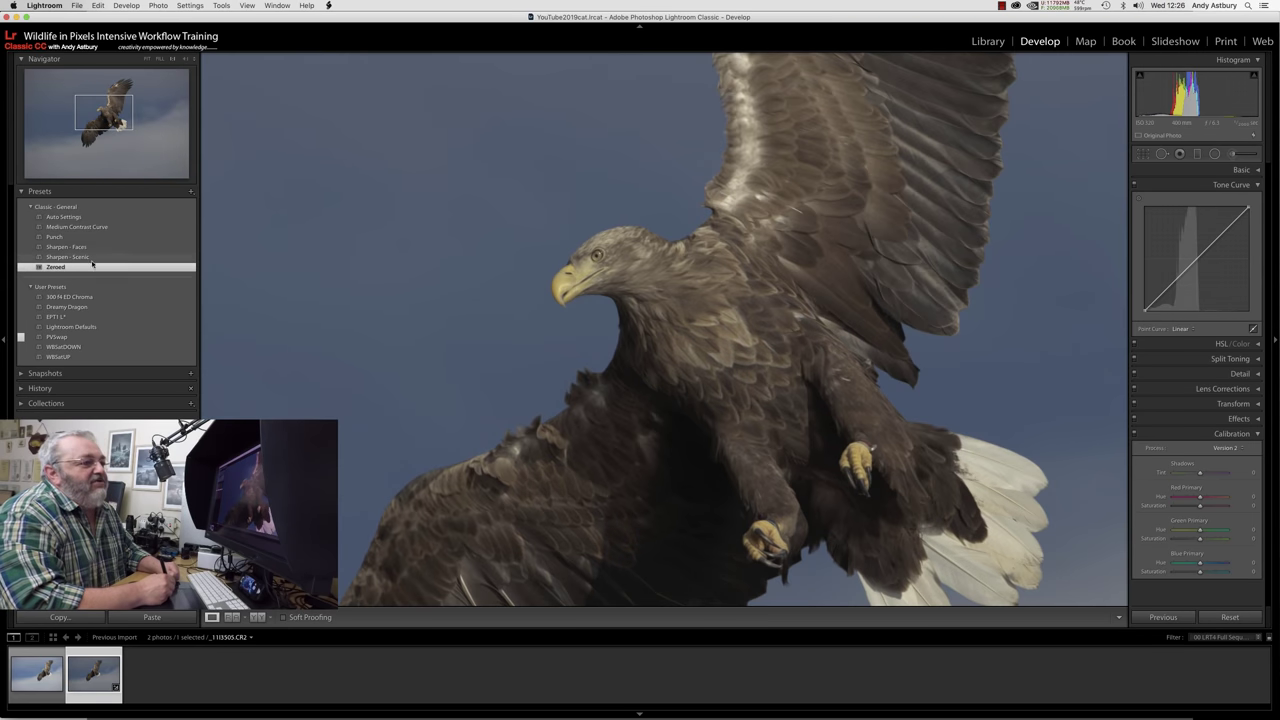
left_click(1225, 448)
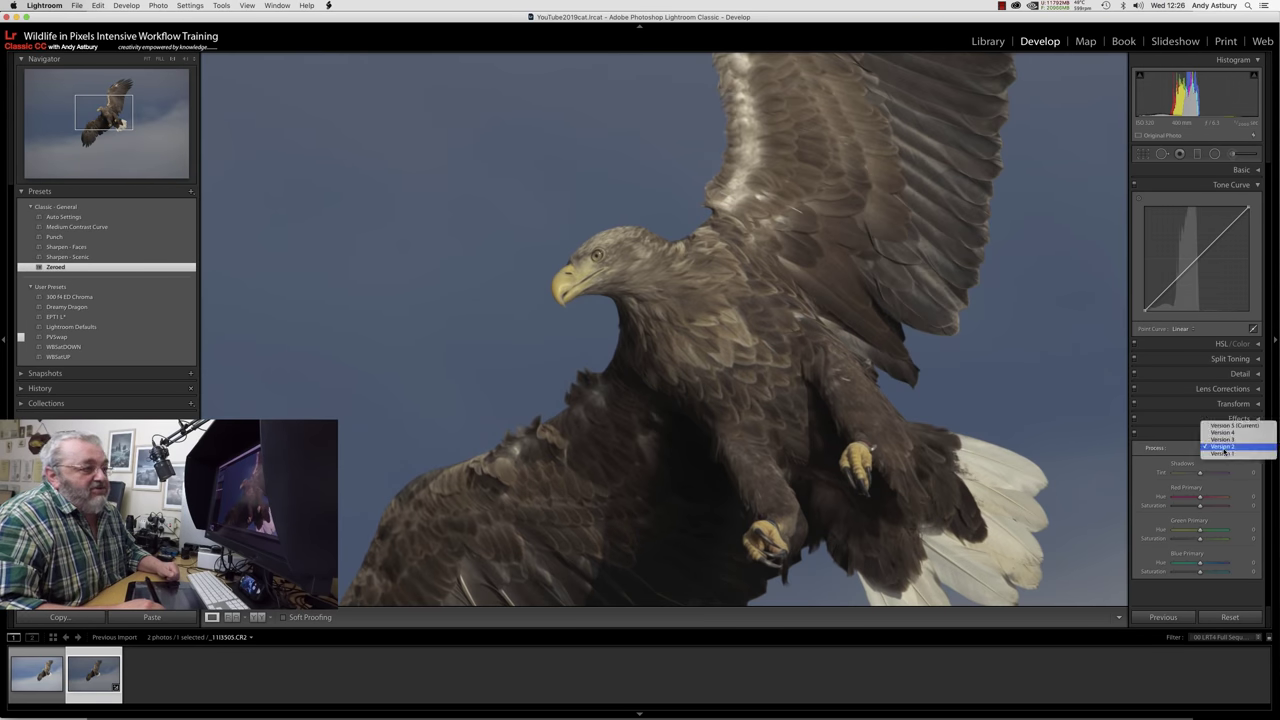
left_click(1220, 432)
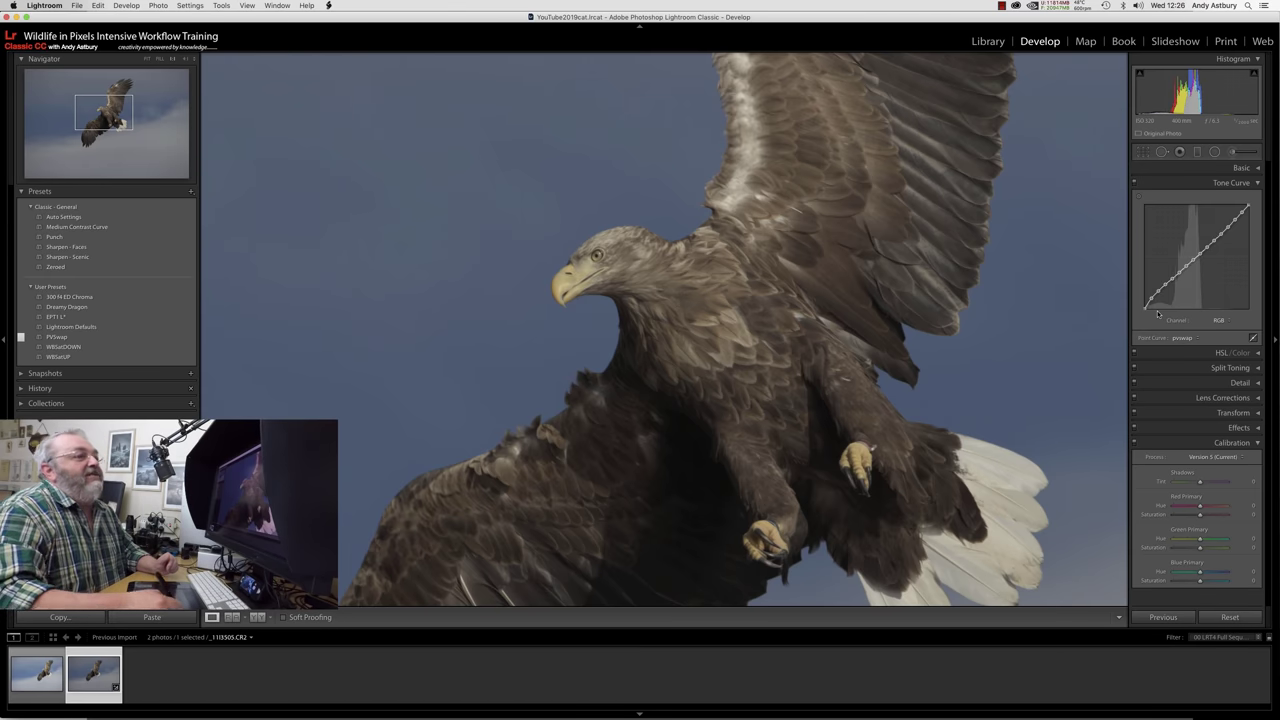
Return the Exposure and Contrast in the basic adjustments to 0
left_click(1228, 170)
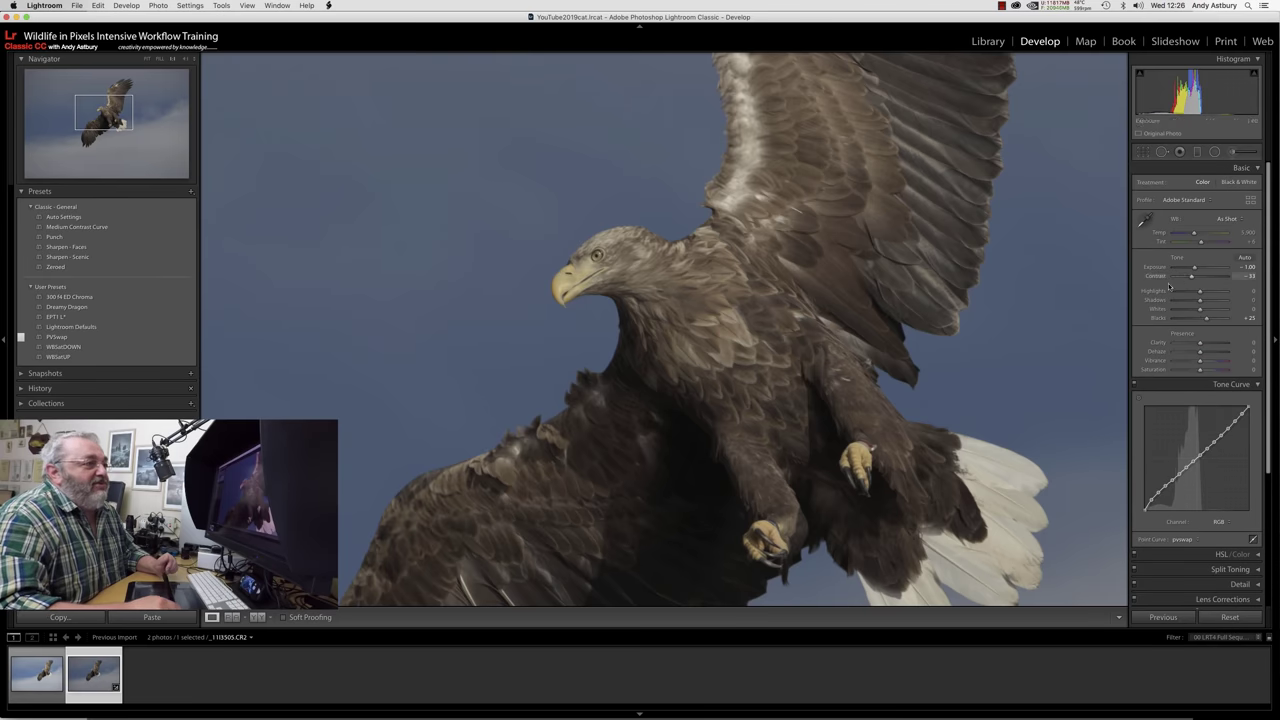
double_click(1152, 268)
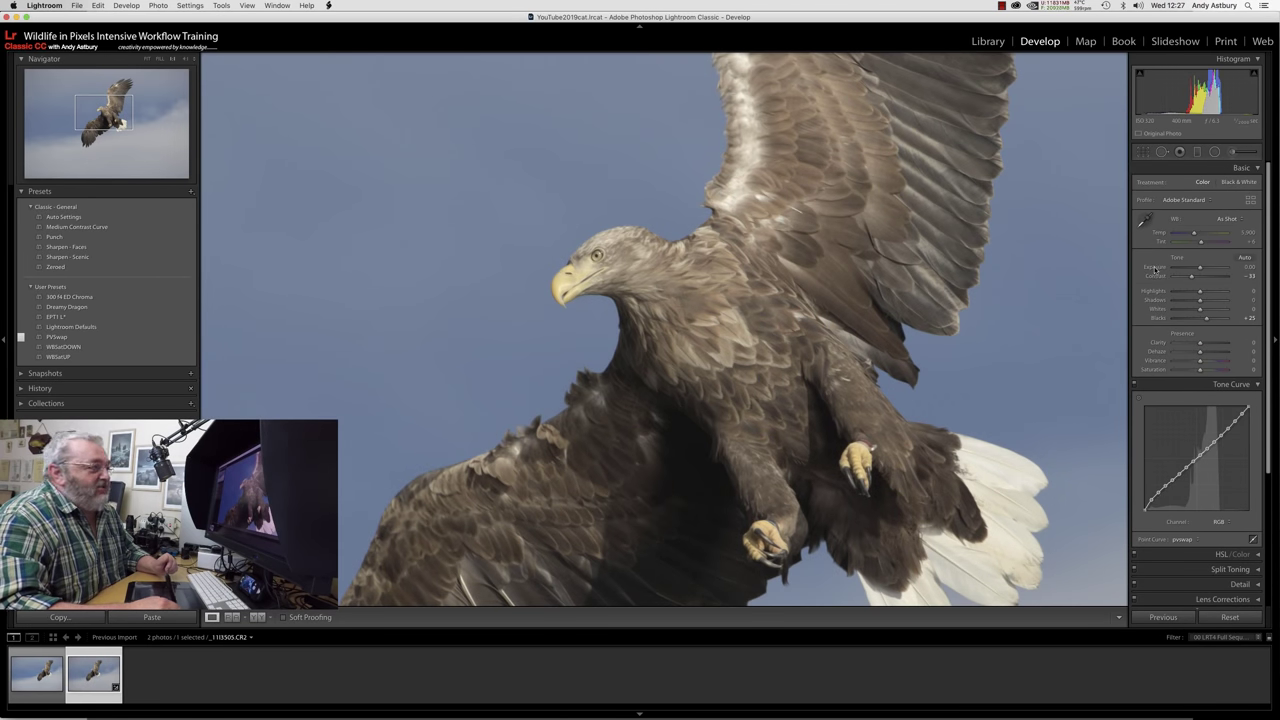
double_click(1155, 277)
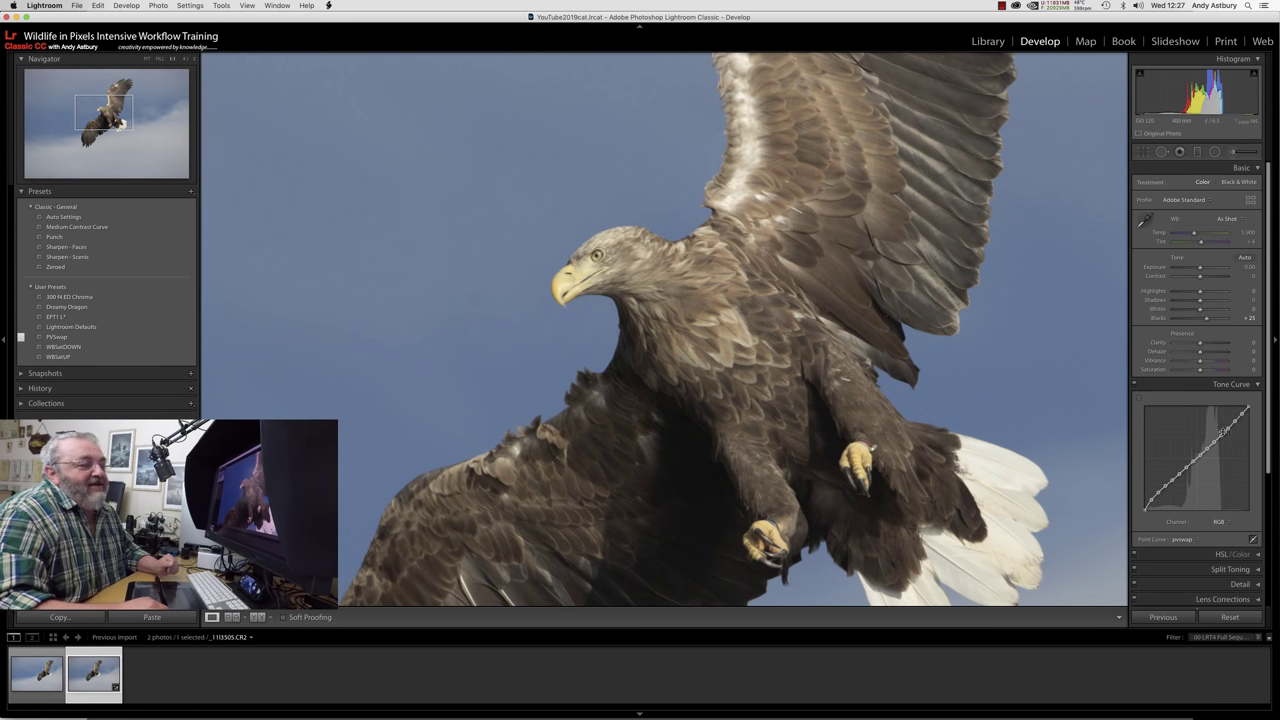
Enable Remove Chromatic Aberration, and restore the default colour noise reduction and sharpening amounts
left_click(1228, 599)
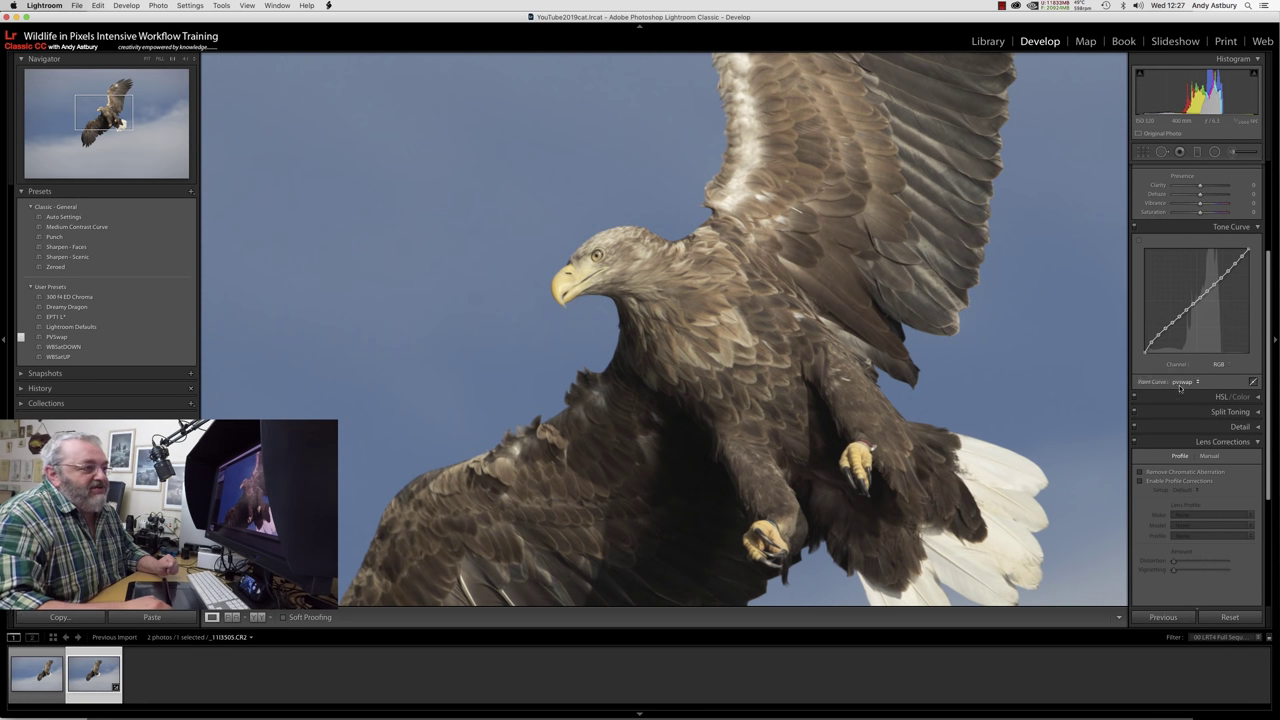
left_click(1139, 471)
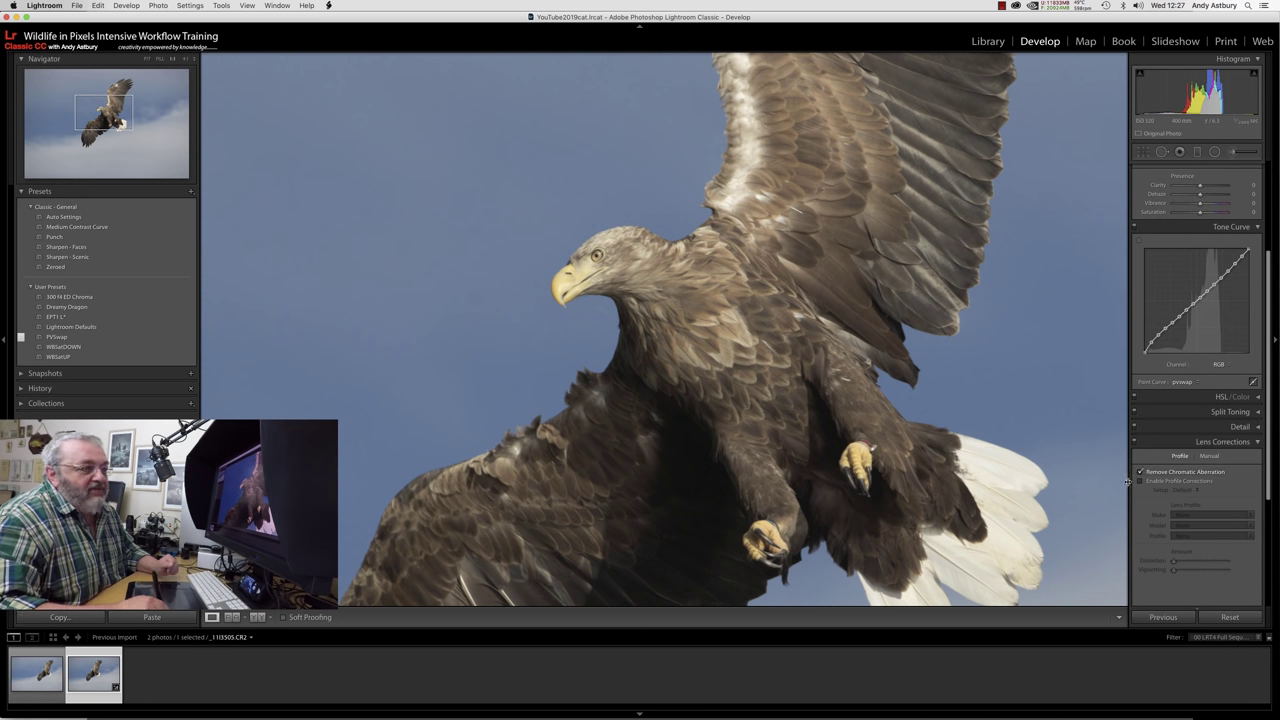
left_click(1236, 427)
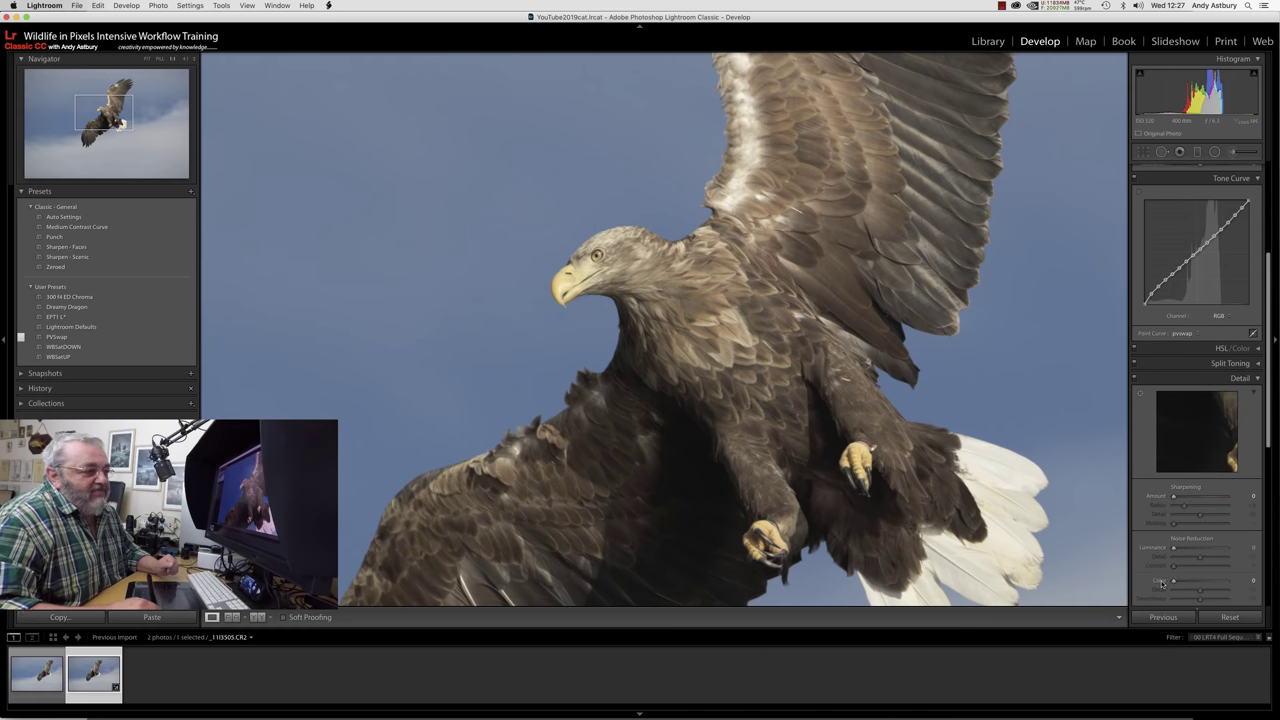
double_click(1159, 581)
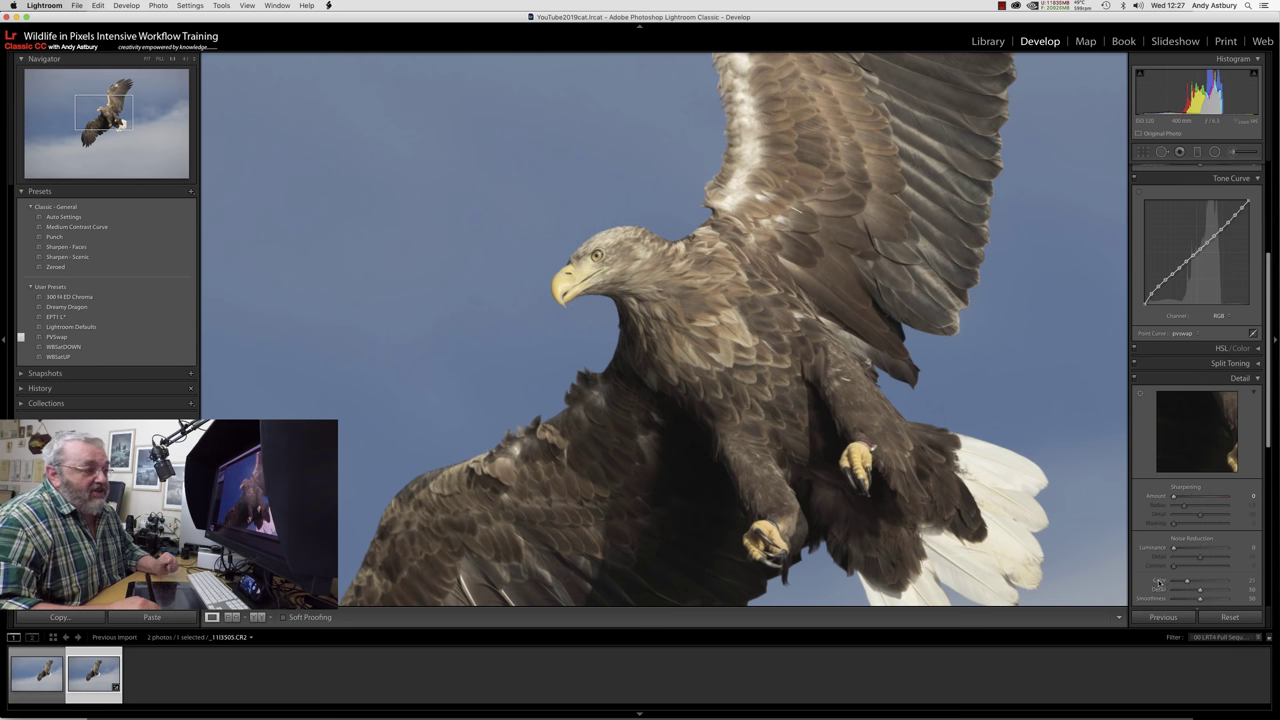
double_click(1154, 497)
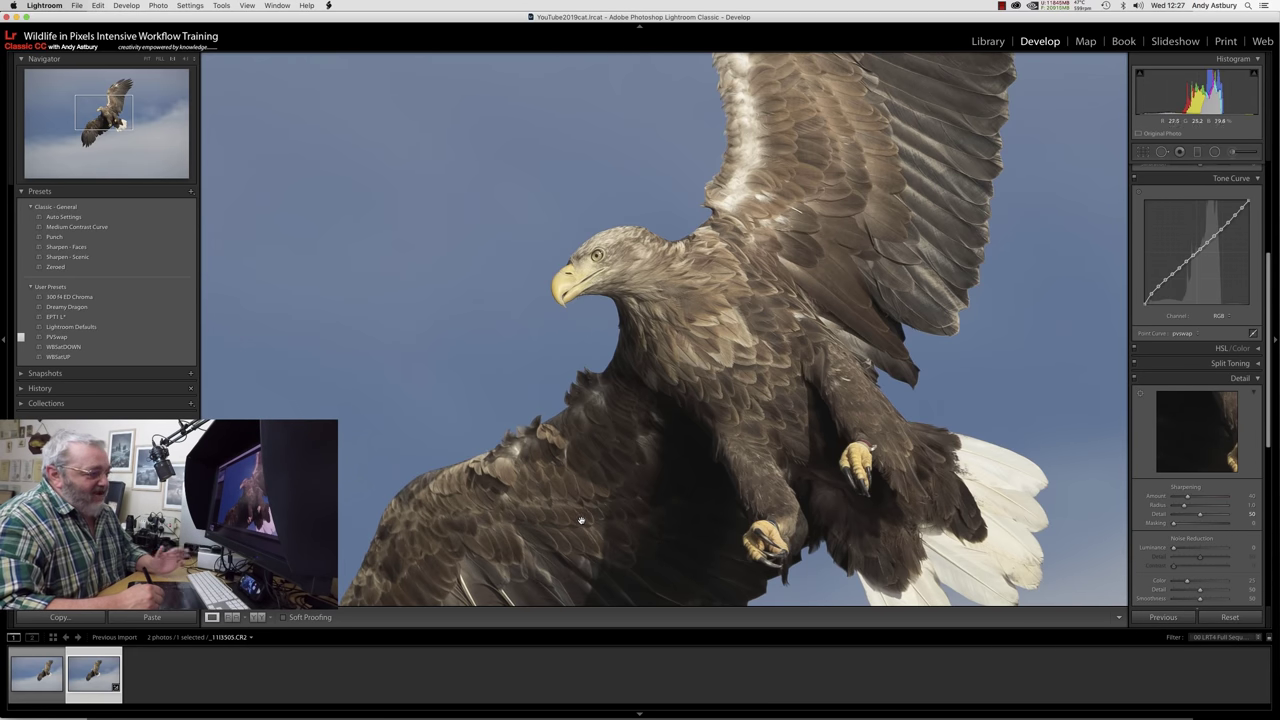
Reset all develop settings of the raw photo and apply the PVSwap user preset
left_click(190, 193)
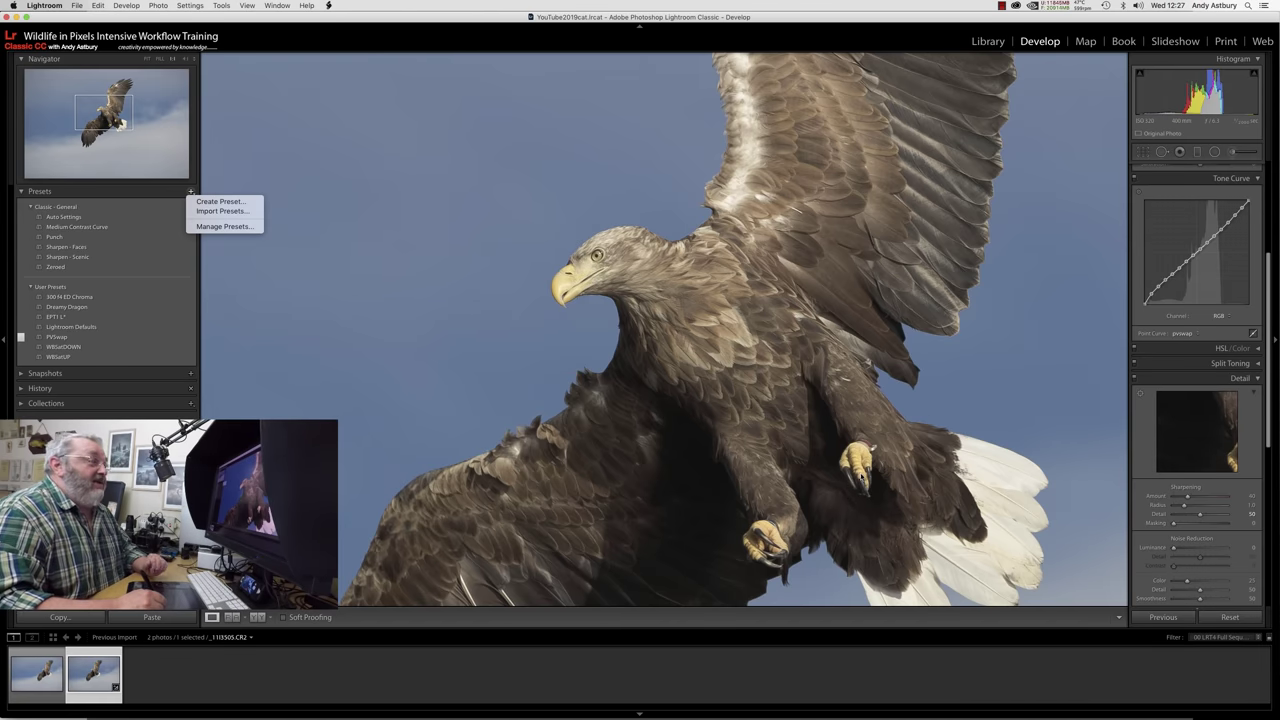
left_click(1240, 617)
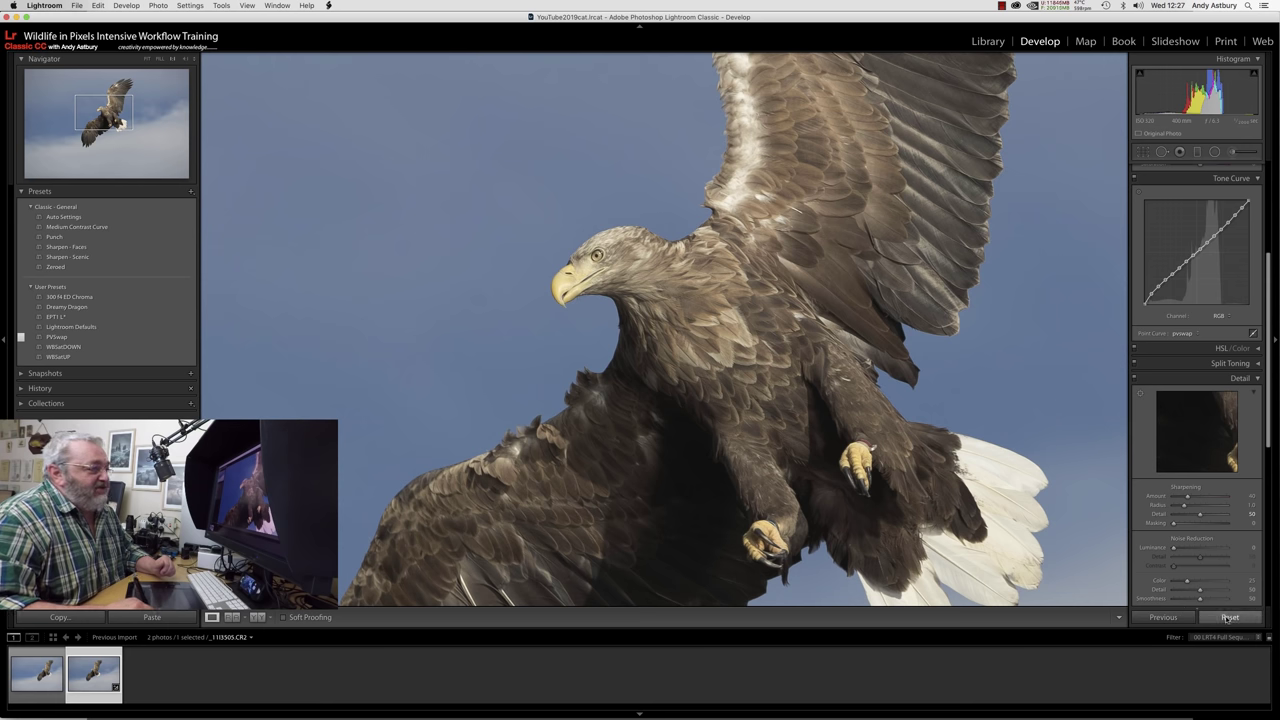
left_click(1229, 617)
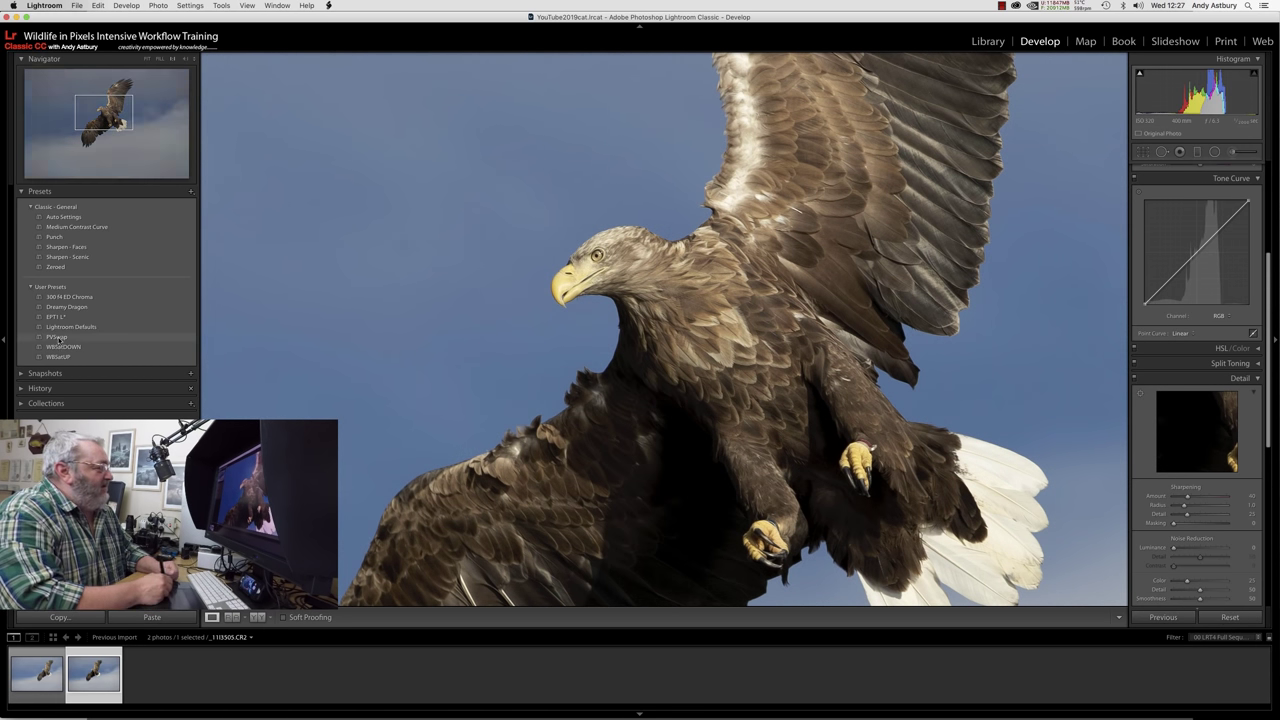
left_click(60, 337)
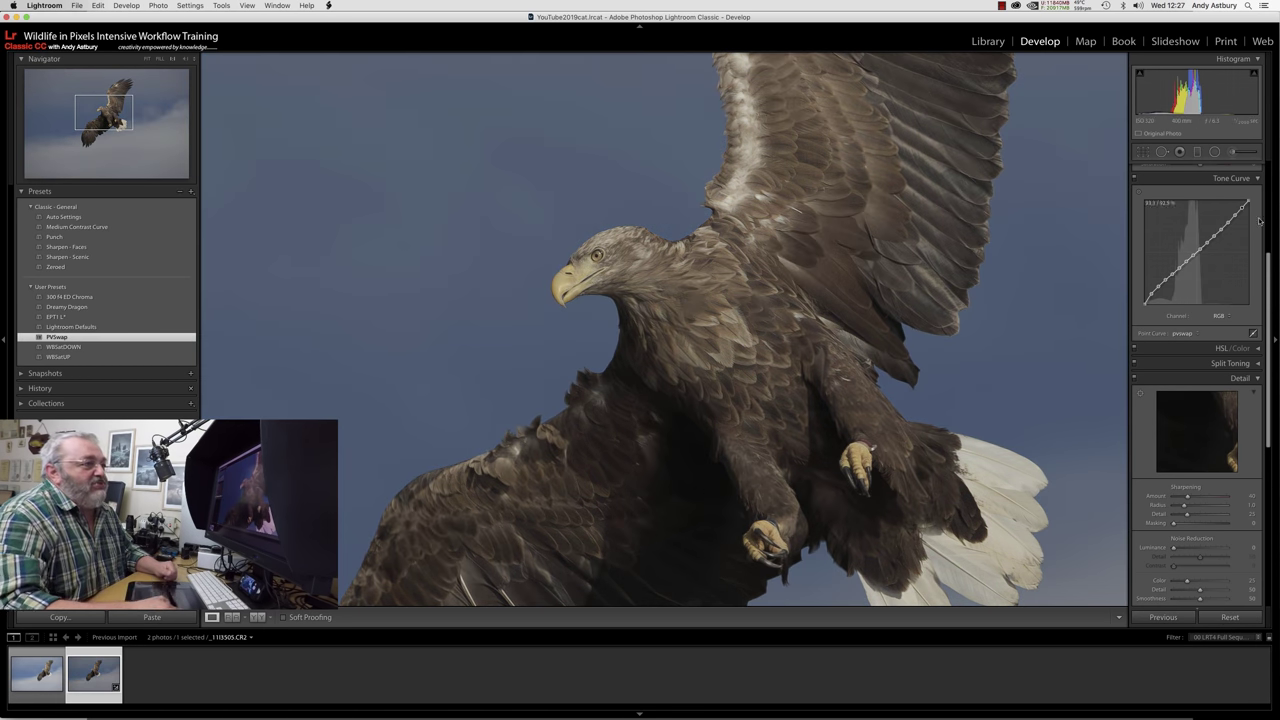
Turn Solo Mode back on for the develop panels, and reset Exposure and Contrast to 0
right_click(1180, 179)
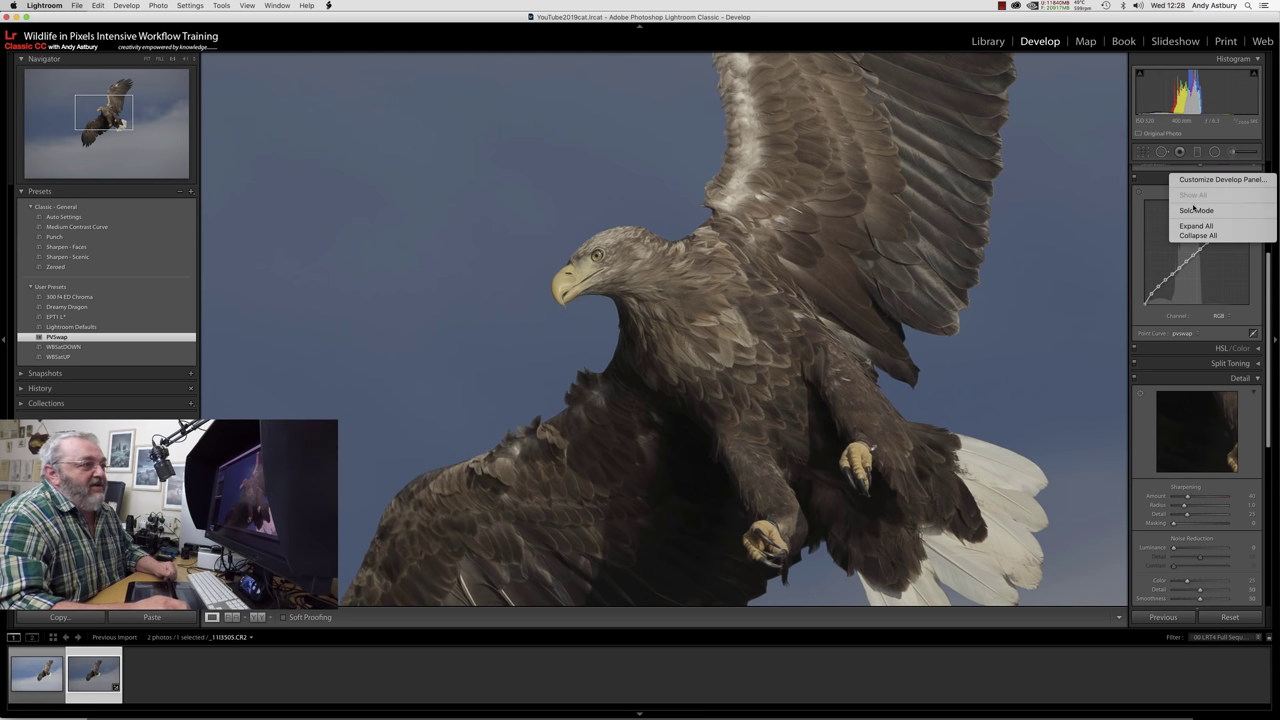
left_click(1196, 210)
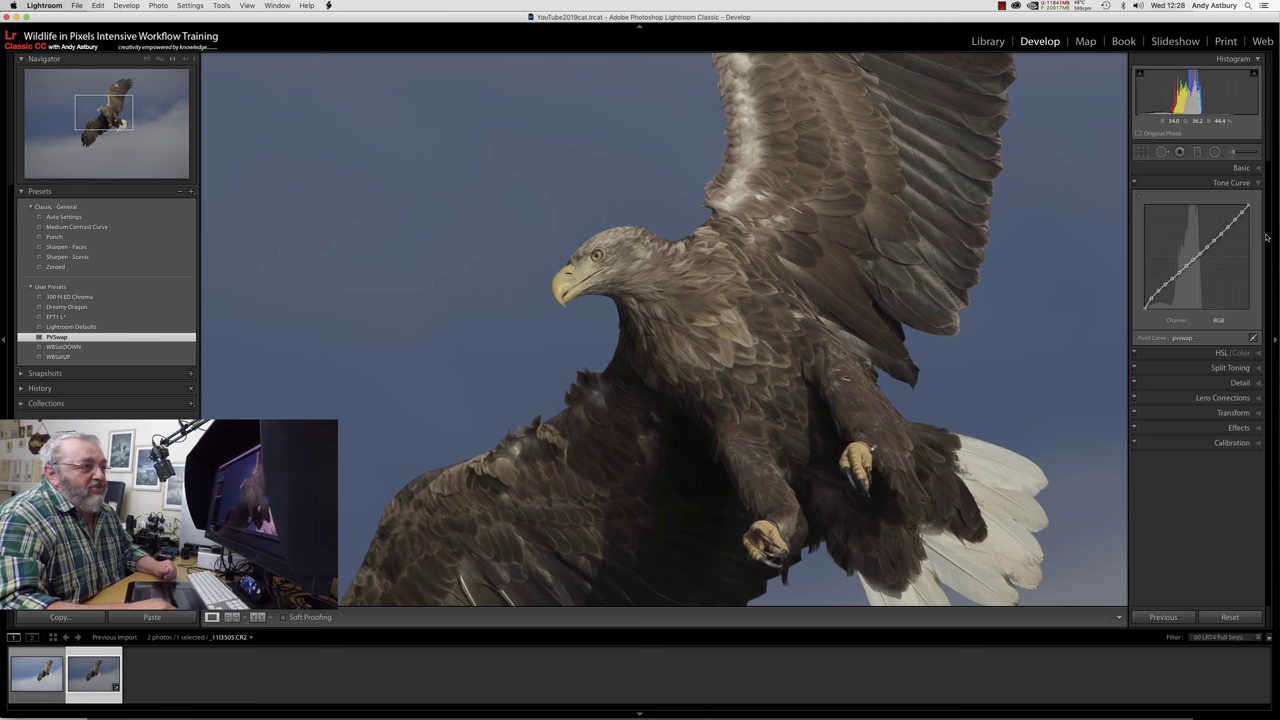
left_click(1232, 168)
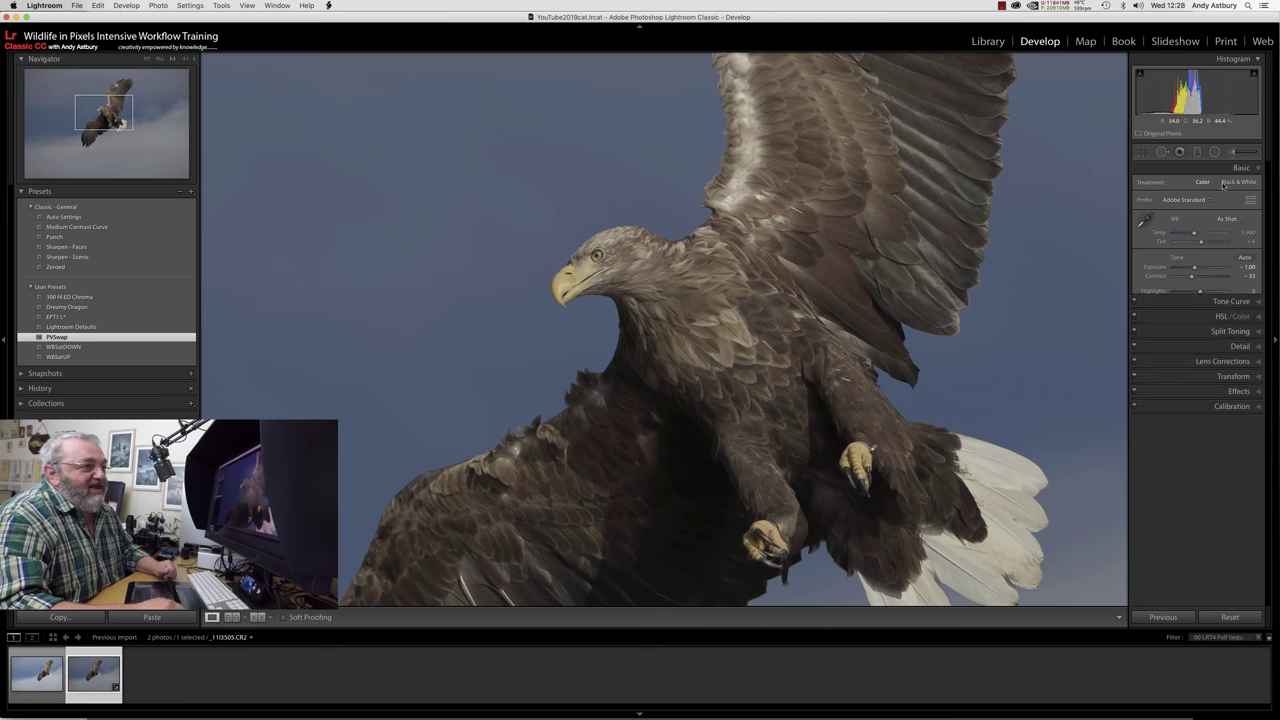
double_click(1156, 268)
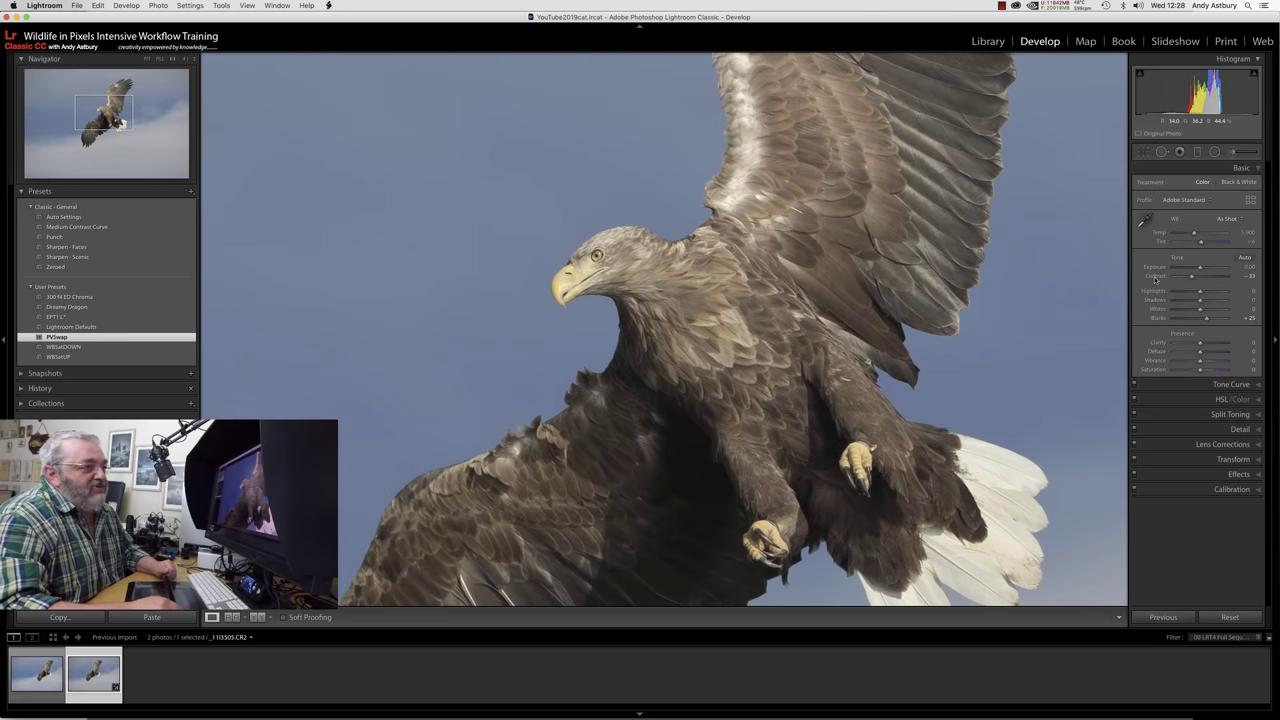
double_click(1156, 276)
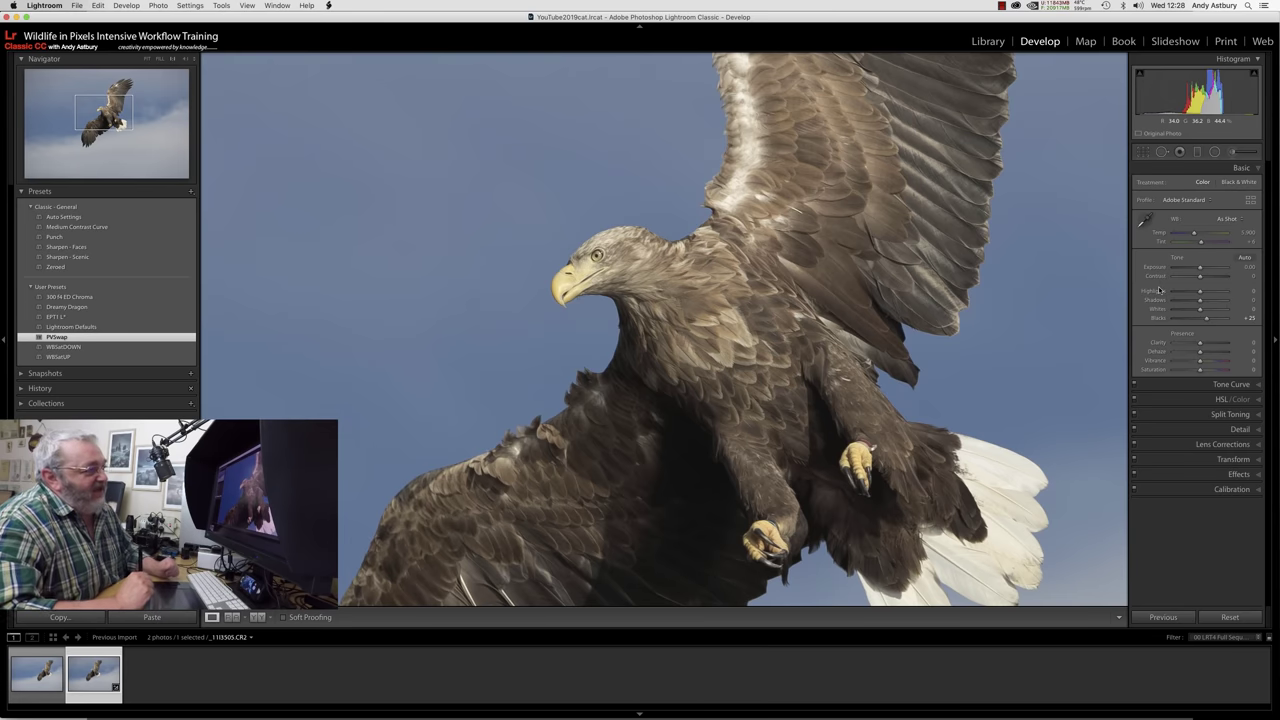
Raise the photo's Shadows to +14
left_click_drag(1199, 300, 1203, 303)
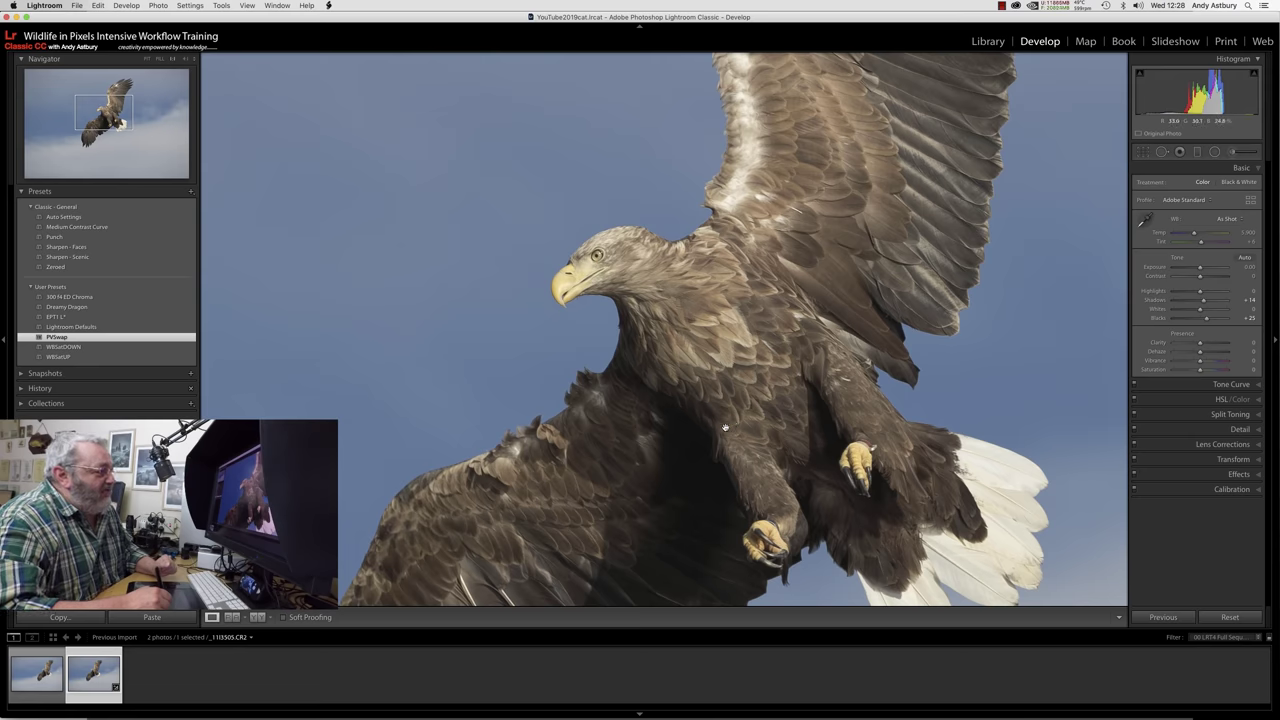
Set the photo's sharpening to Amount 20, Radius 0.5 and Detail 0
left_click(187, 59)
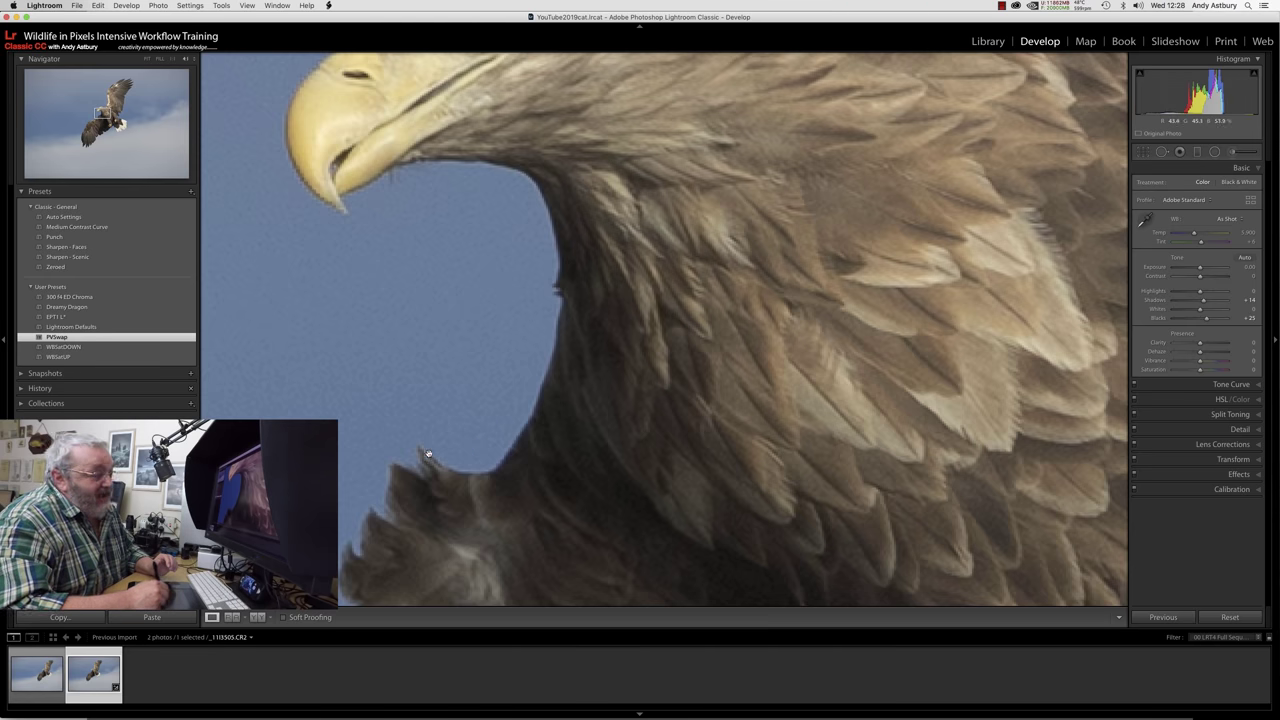
left_click(1237, 430)
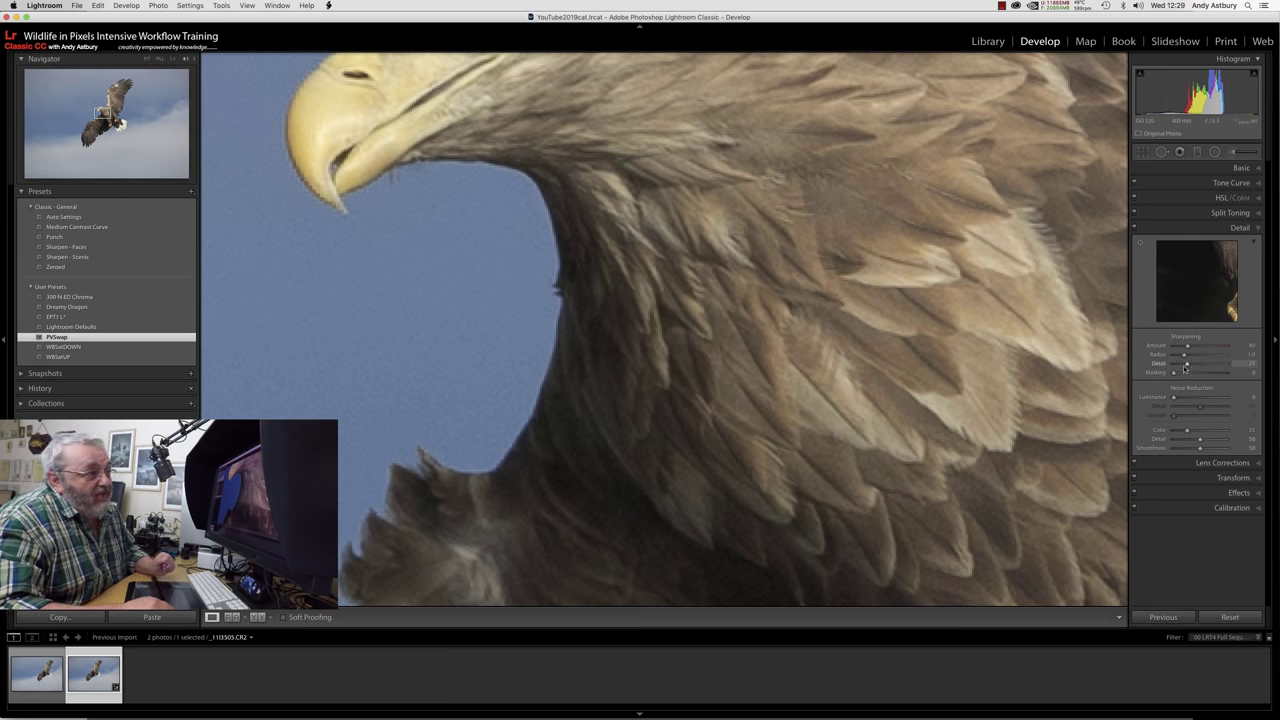
left_click_drag(1187, 366, 1119, 384)
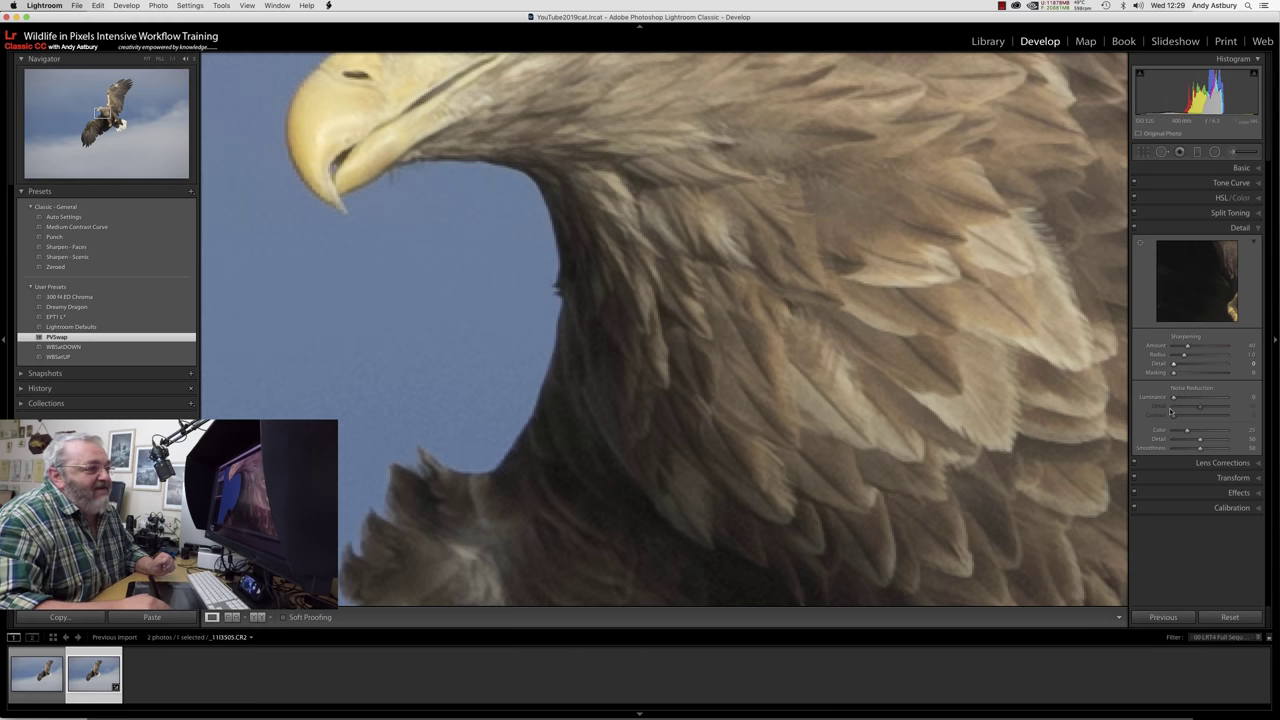
left_click_drag(1184, 356, 1170, 358)
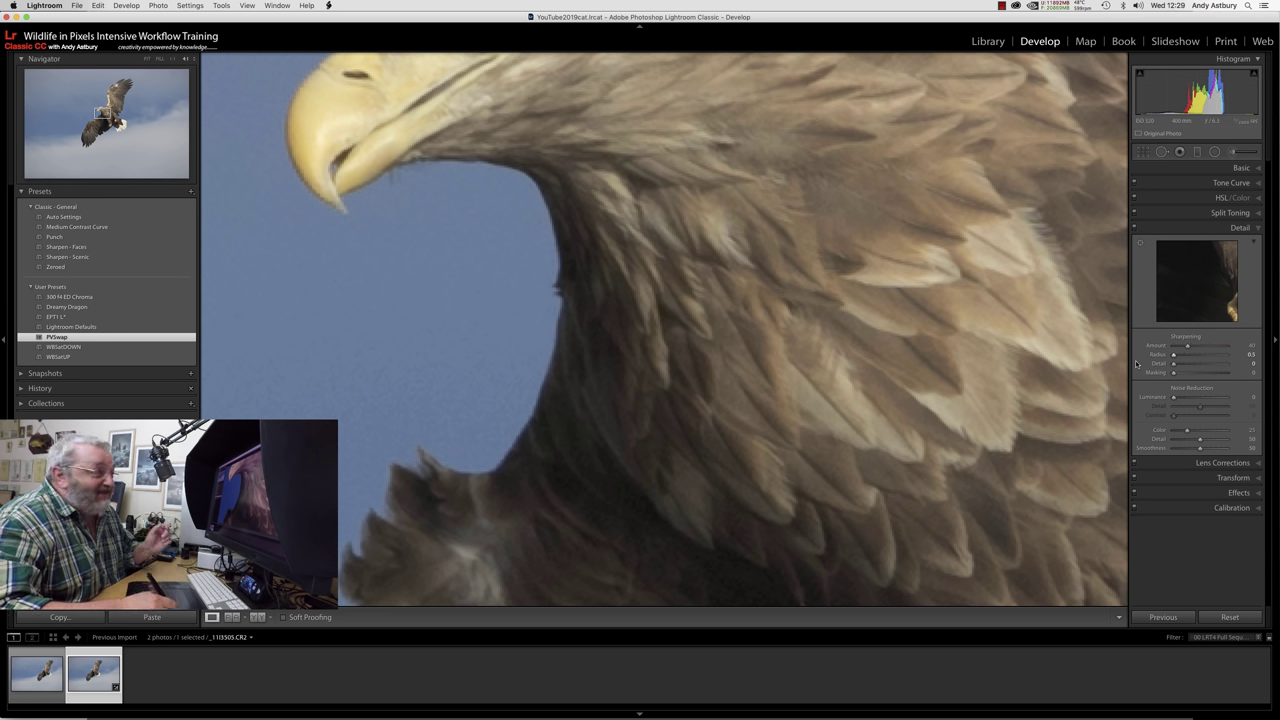
left_click(1250, 346)
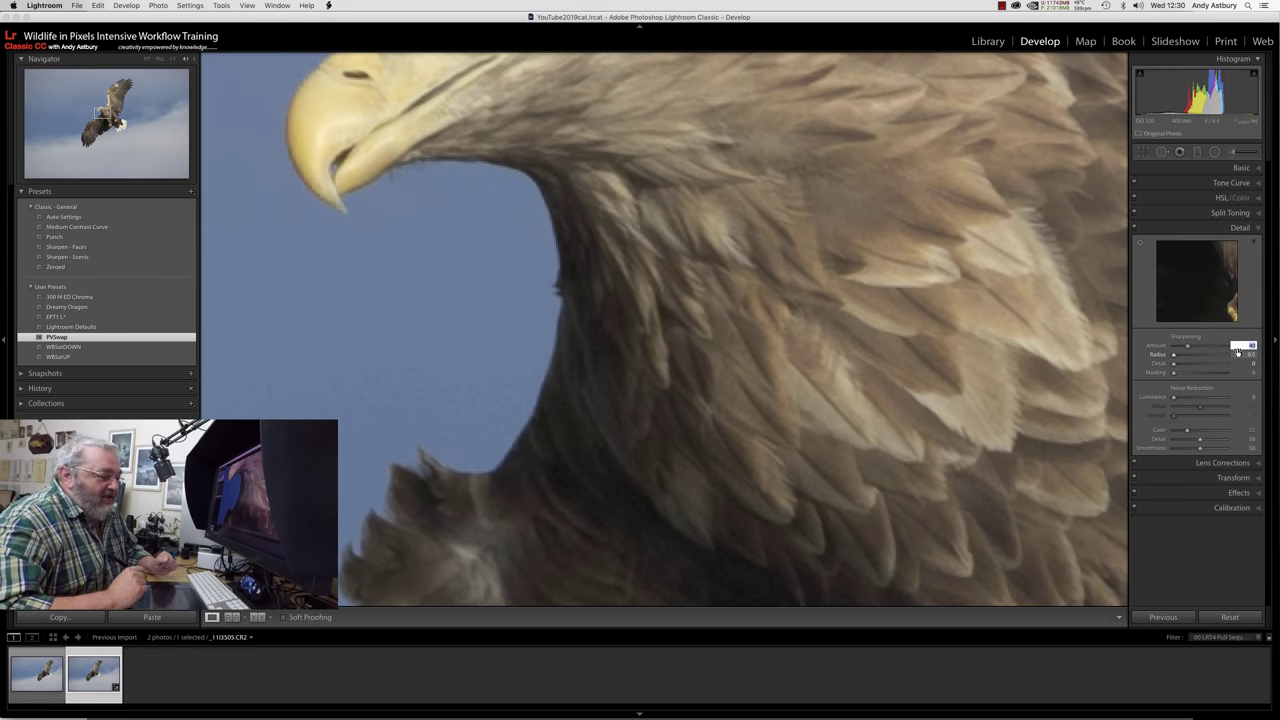
type("25")
key("Return")
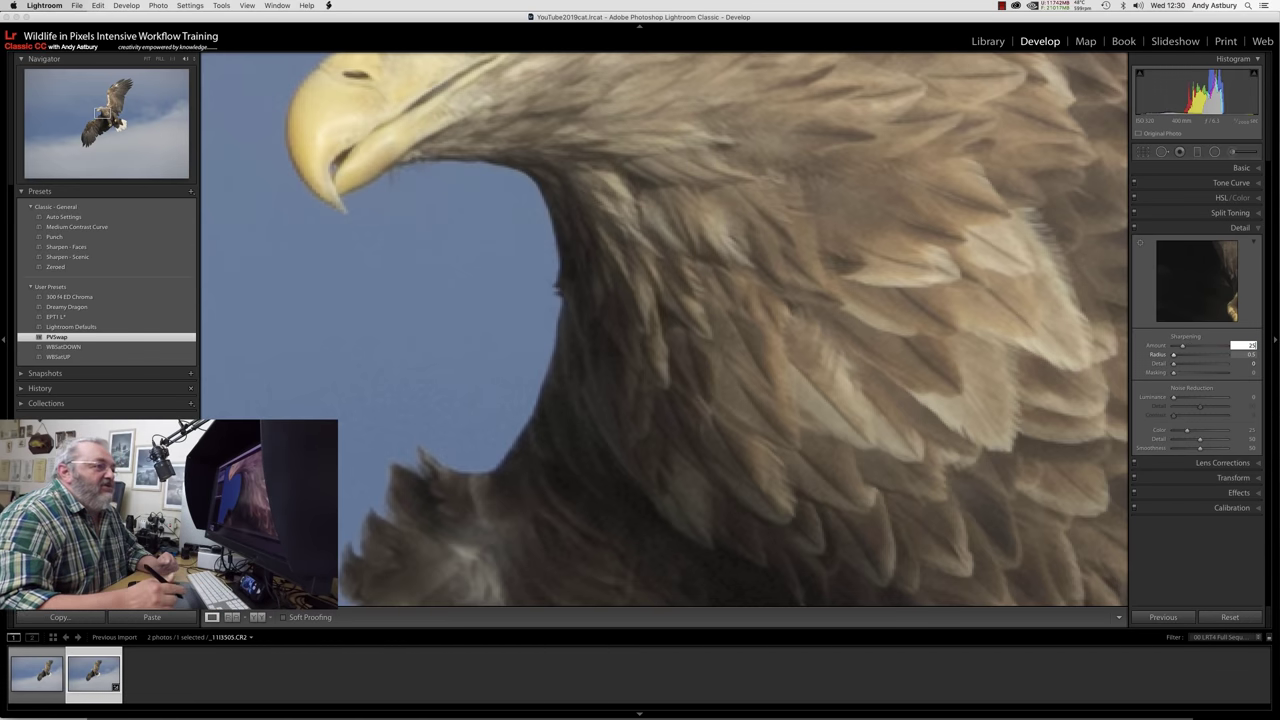
type("20")
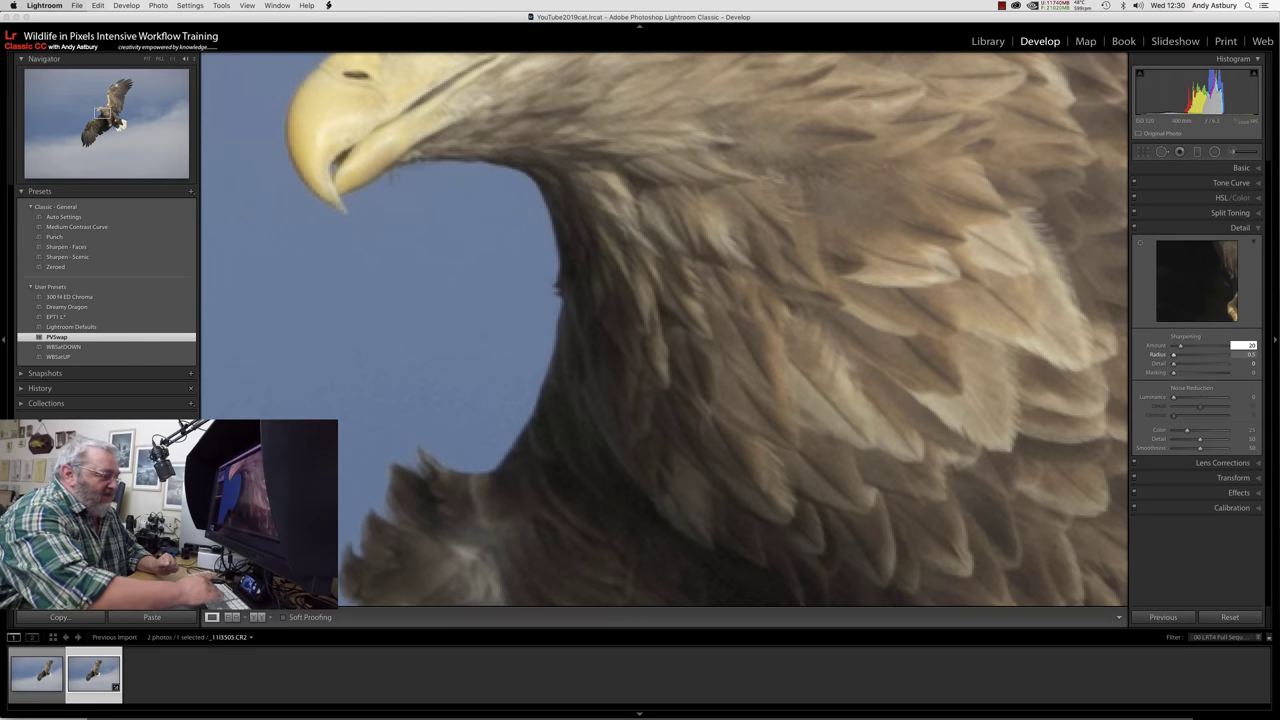
key("Return")
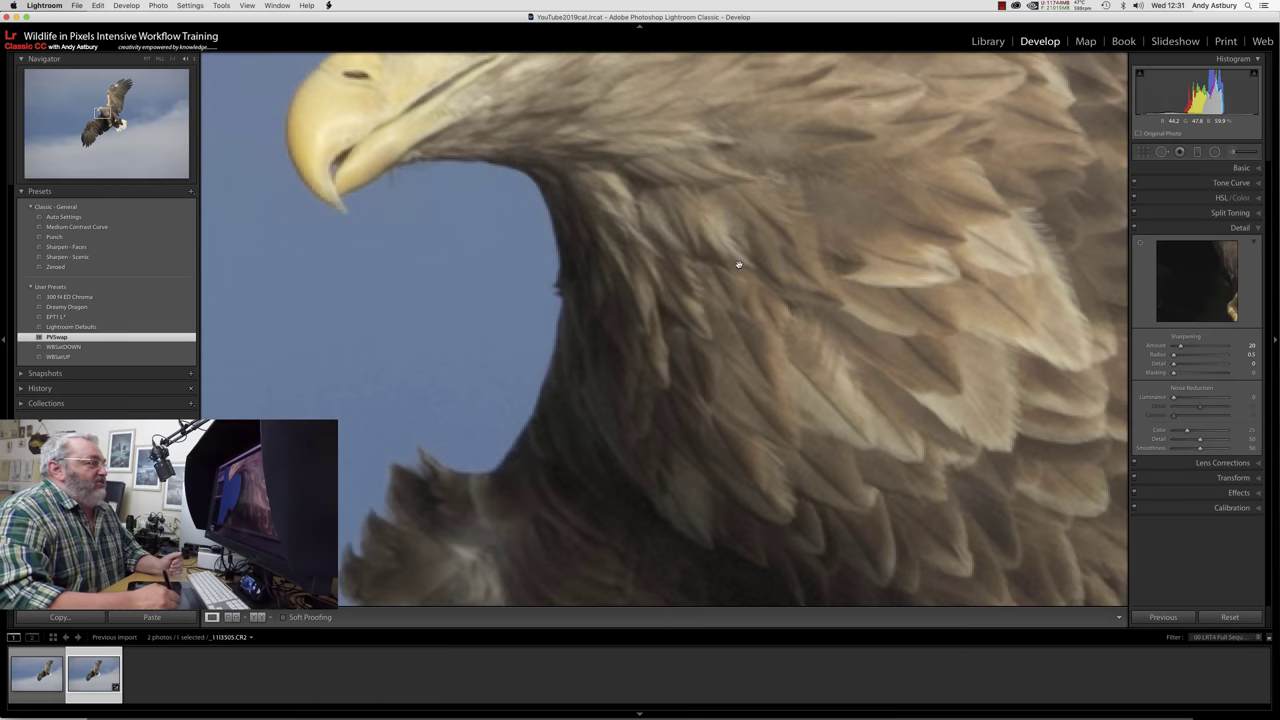
Send the eagle photo from Lightroom to Photoshop CC 2019 for editing
left_click(691, 375)
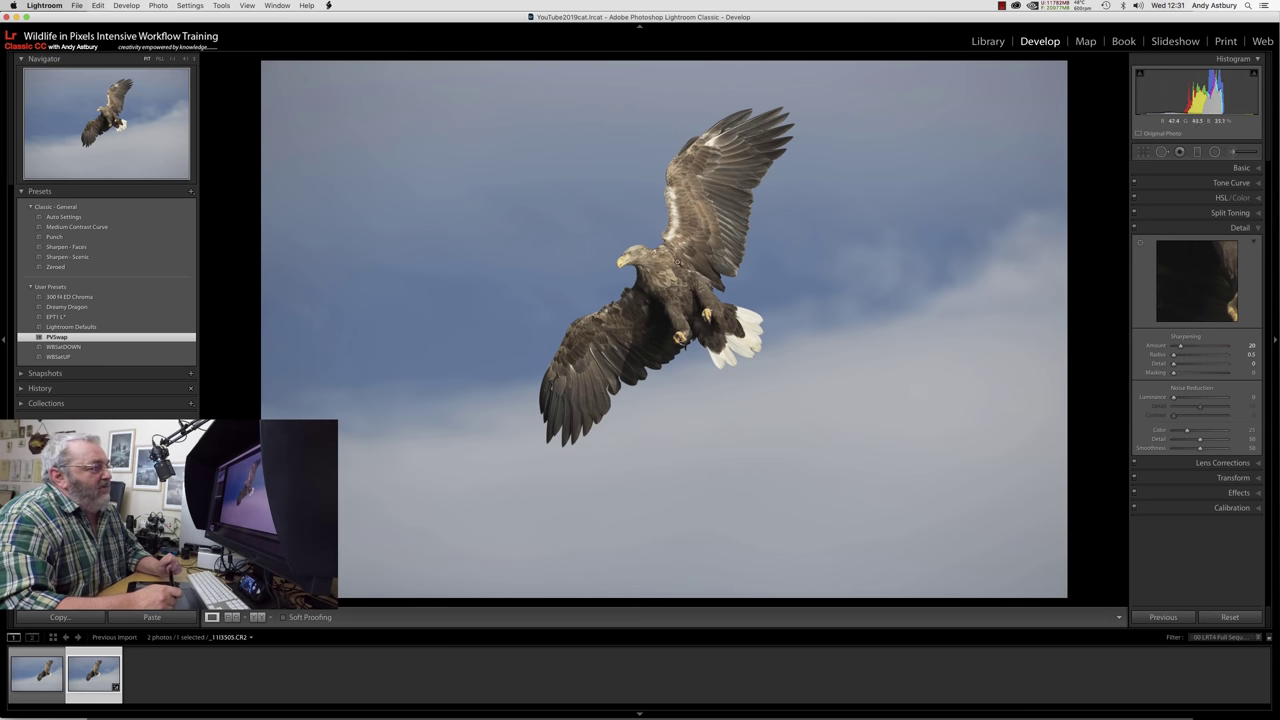
right_click(667, 273)
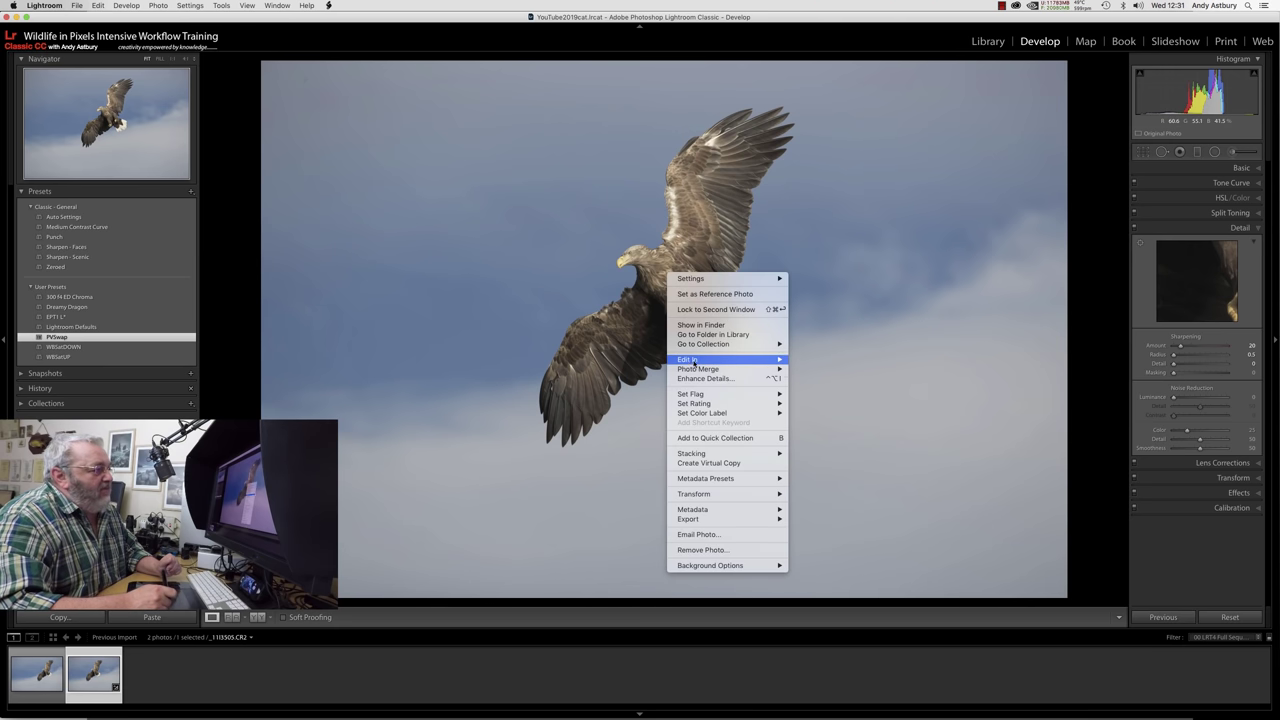
mouse_move(760, 359)
left_click(799, 360)
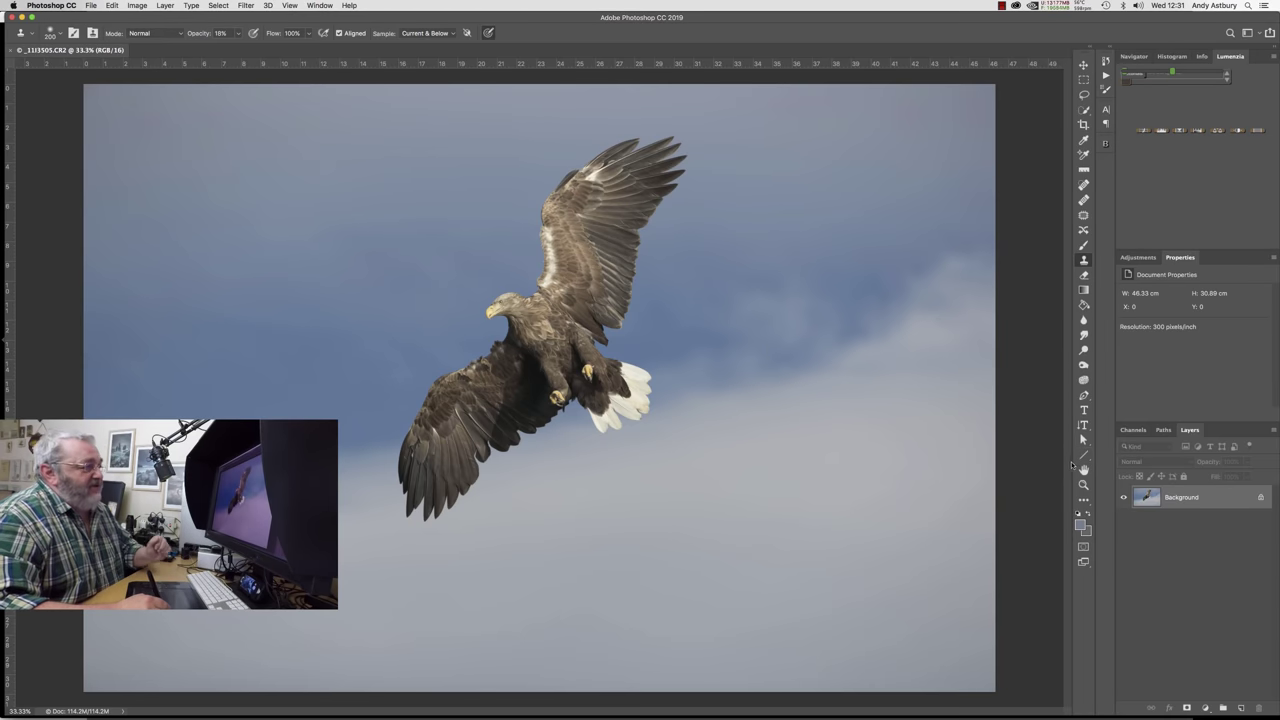
Try selecting the eagle with the Select Subject command, and undo that selection
left_click(224, 6)
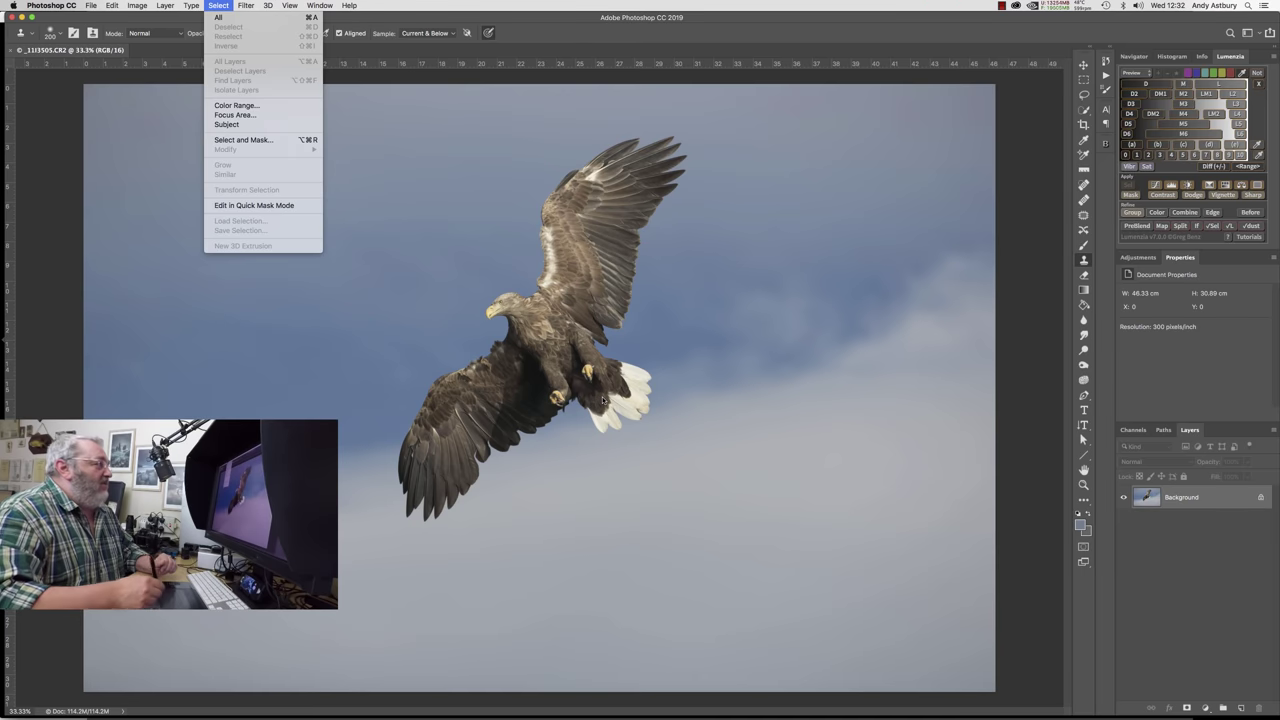
left_click(226, 125)
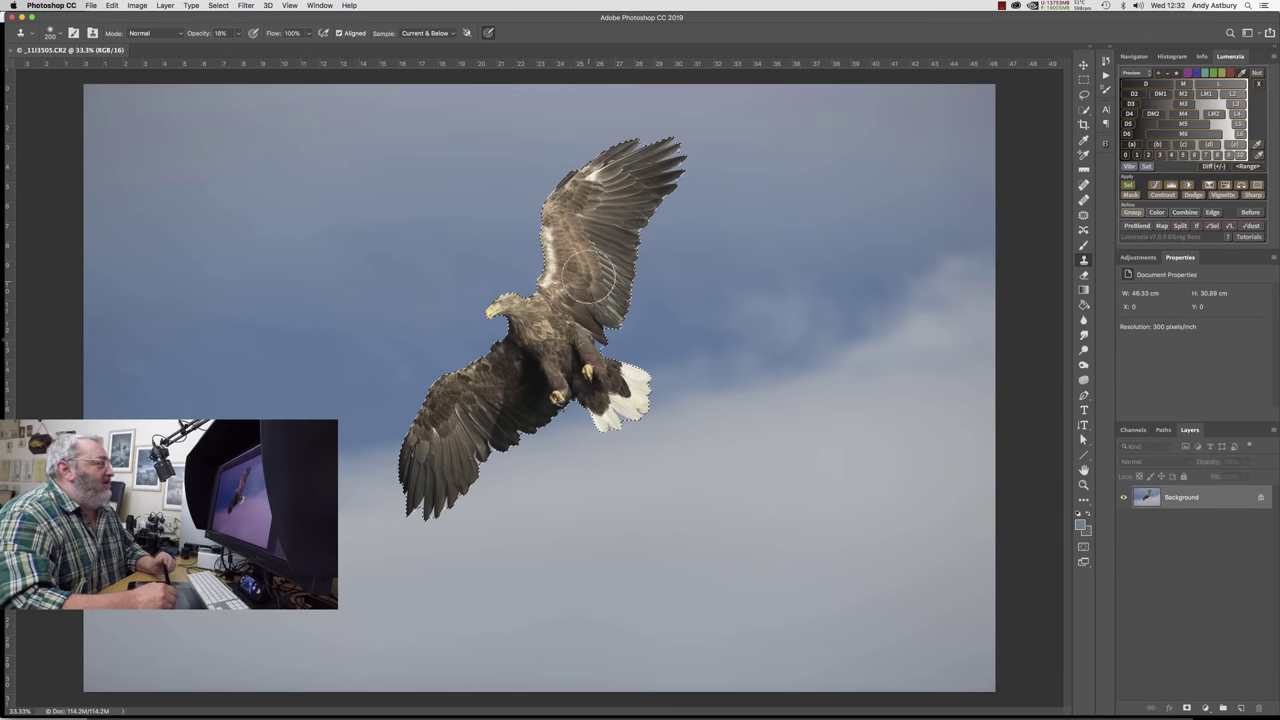
left_click(111, 6)
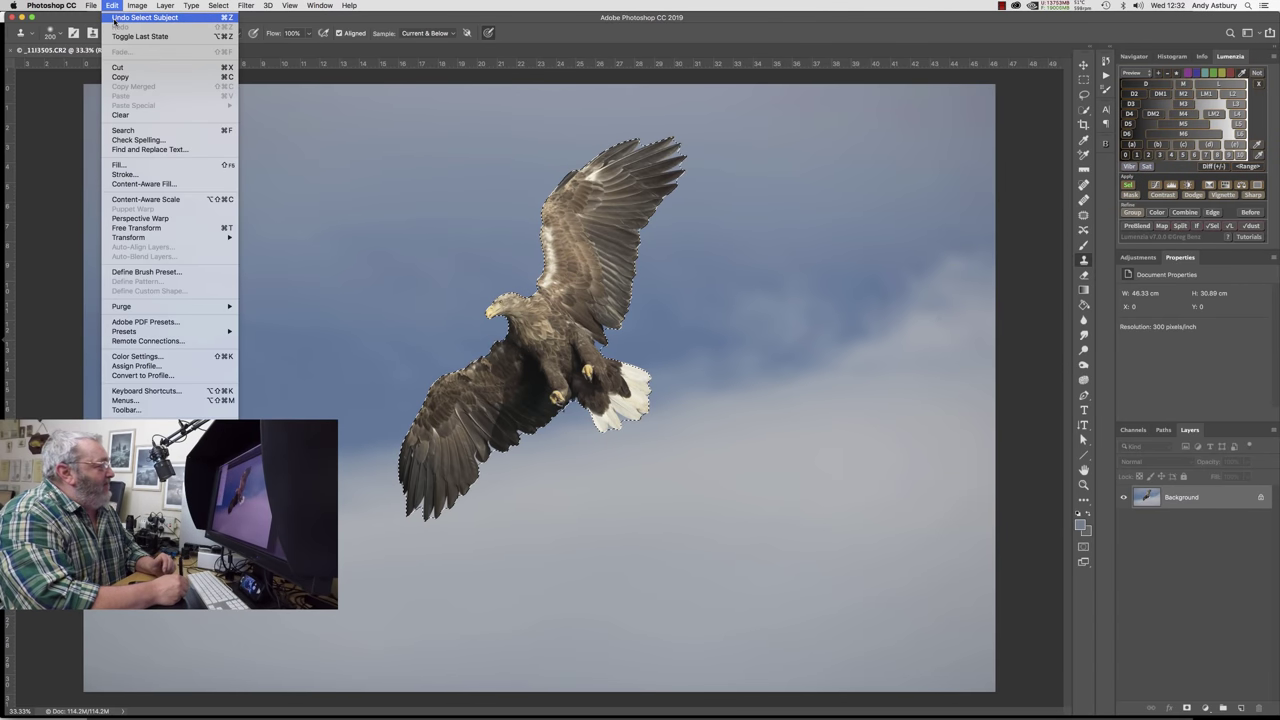
left_click(116, 18)
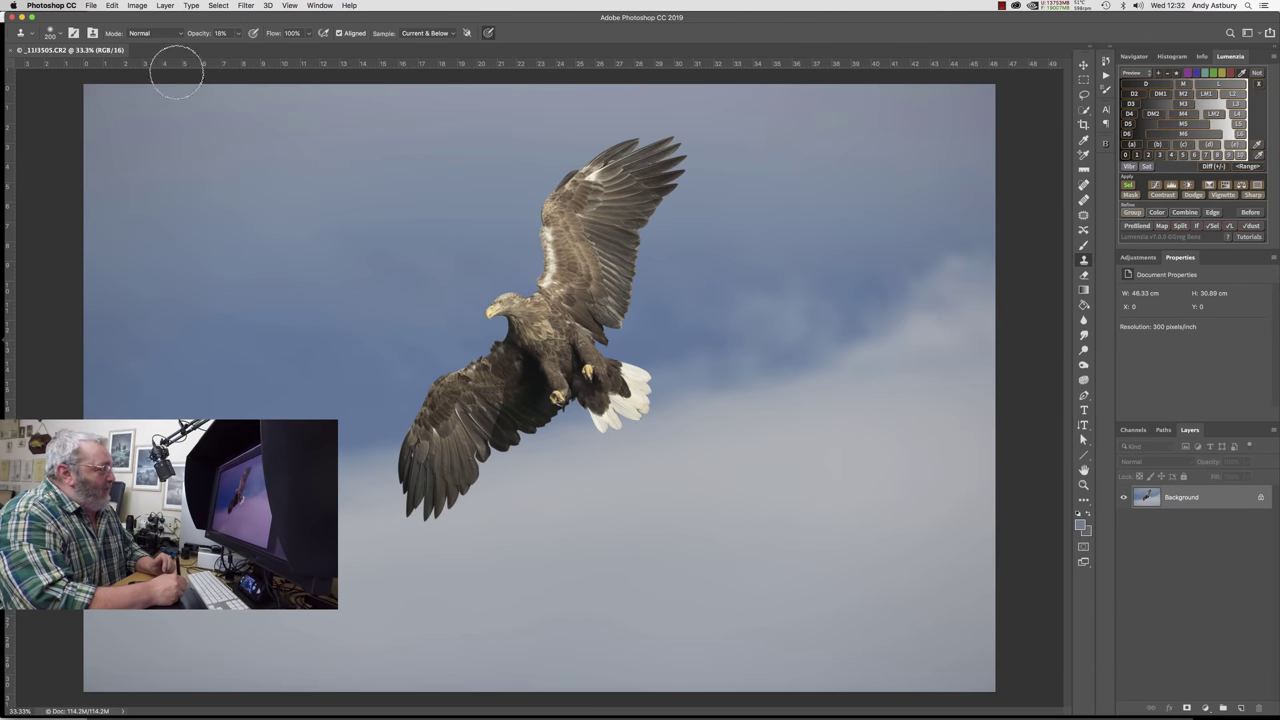
Start a Focus Area selection of the eagle, with the advanced parameters expanded and Soften Edge enabled
left_click(218, 6)
left_click(234, 114)
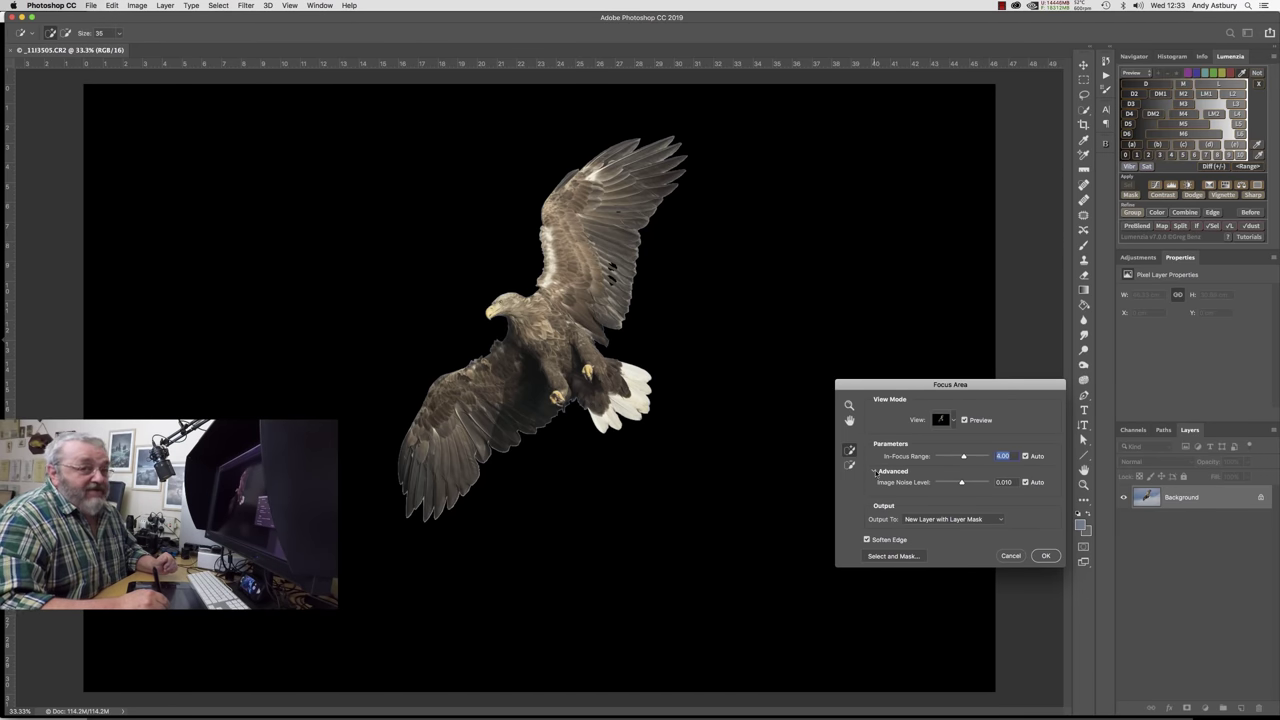
left_click(874, 472)
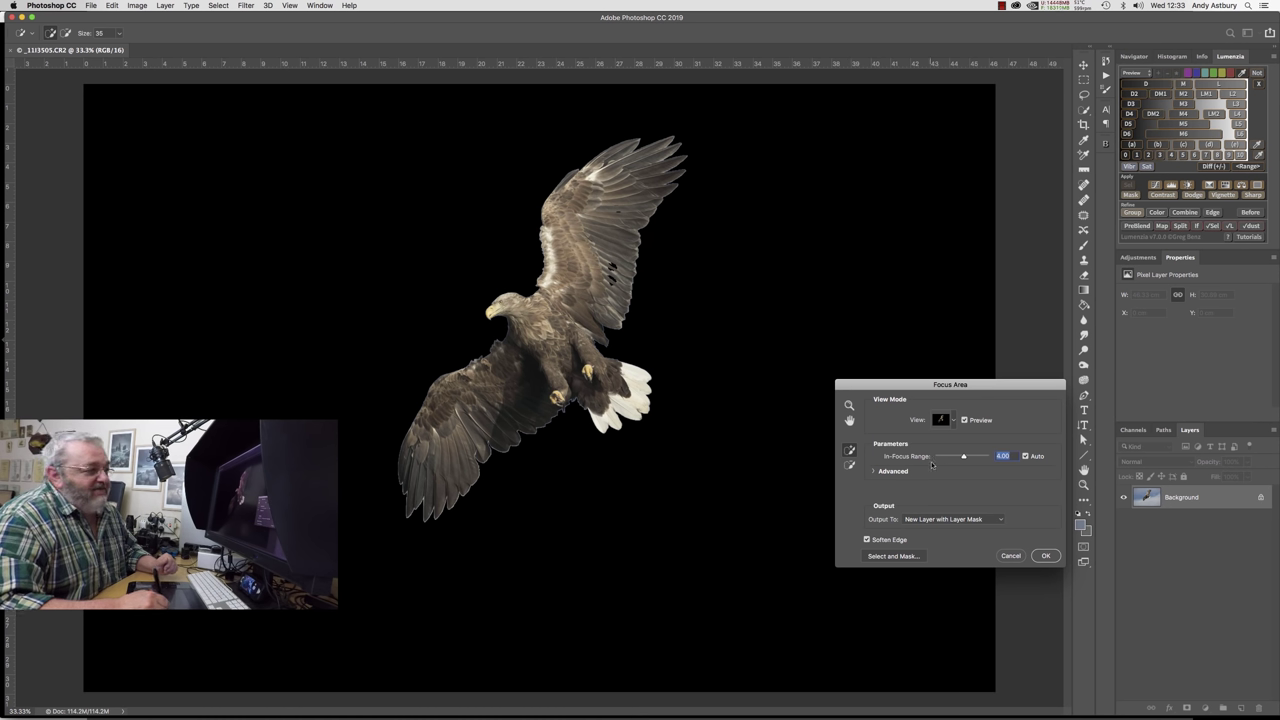
scroll(1000, 461, "up", 3)
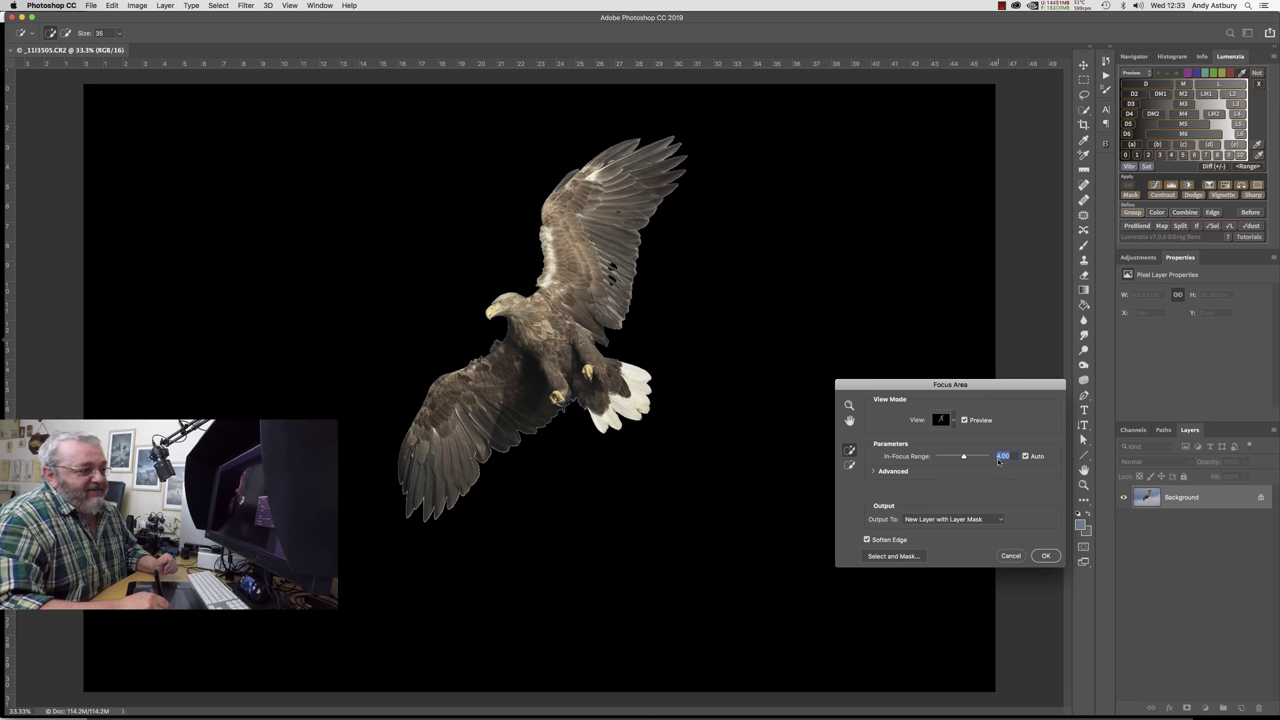
scroll(1000, 461, "down", 3)
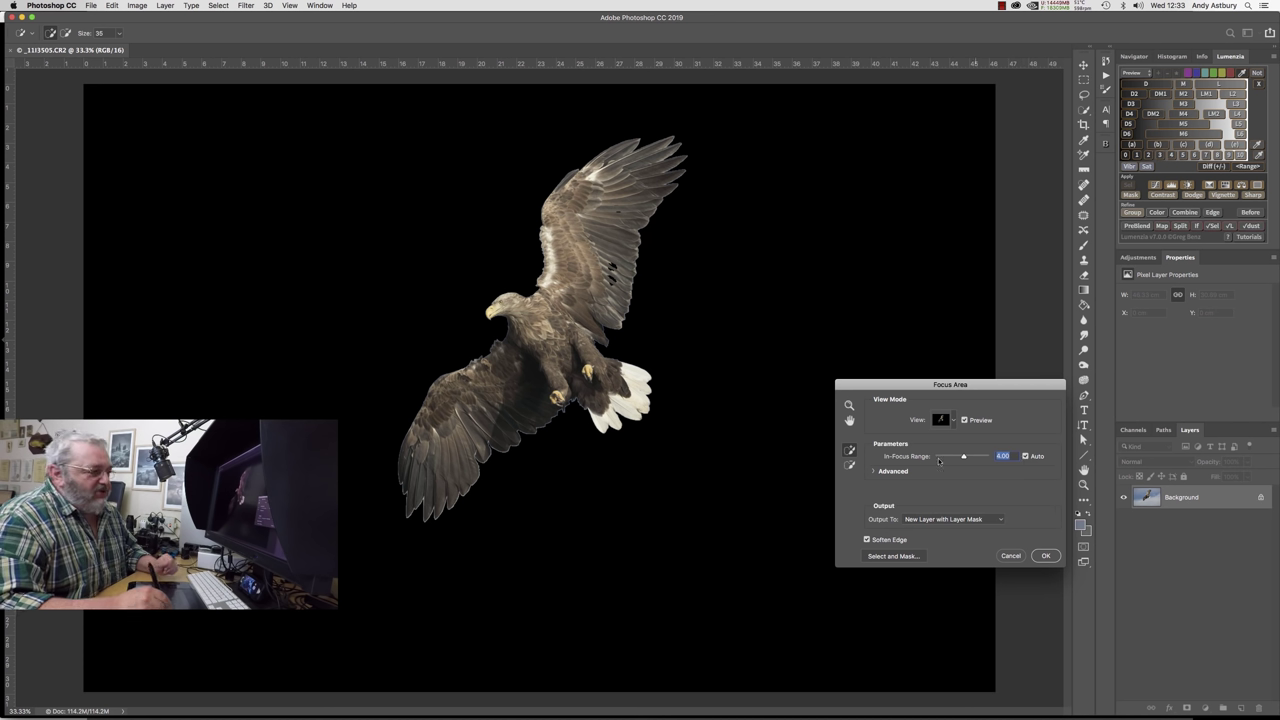
left_click(873, 472)
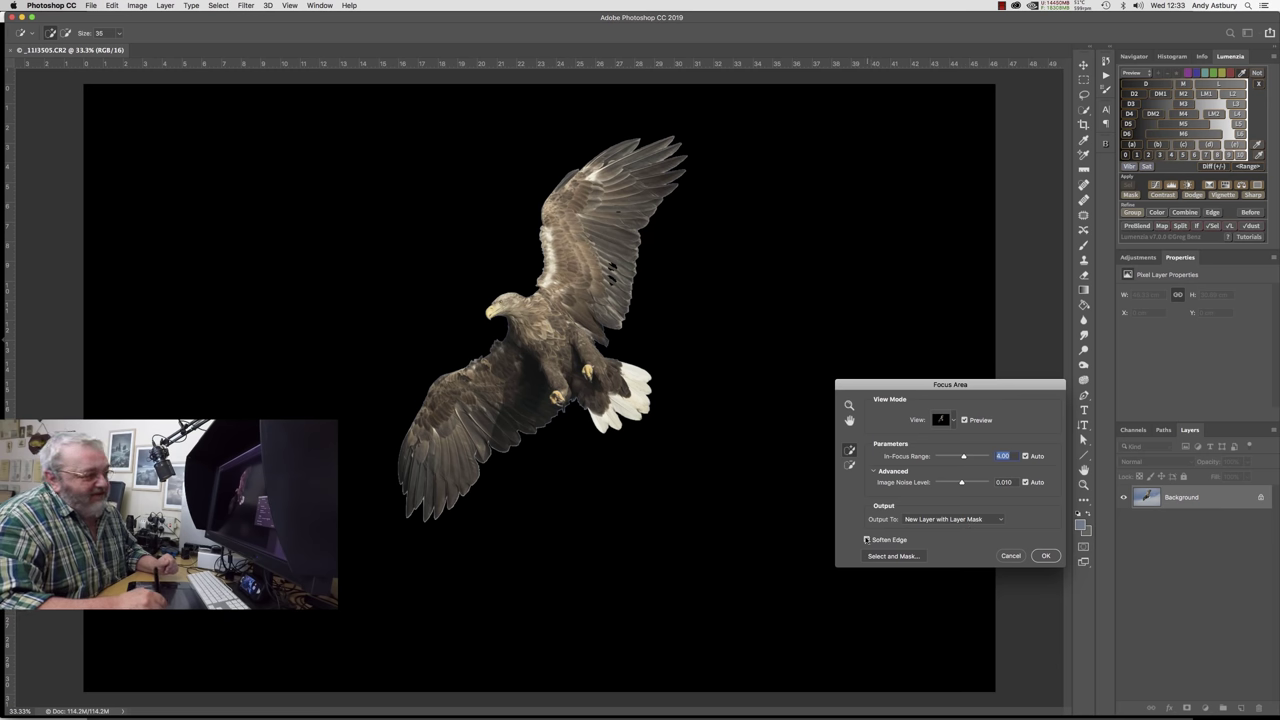
left_click(867, 540)
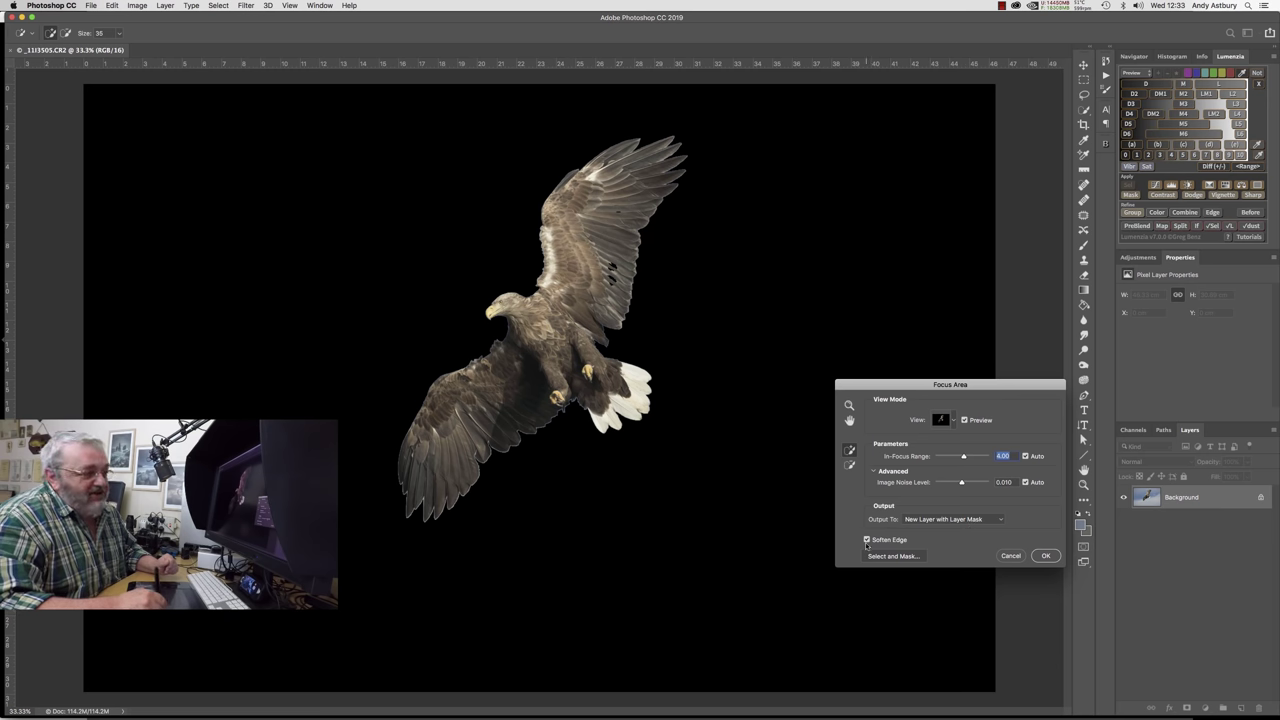
Add the missing patch on the eagle's raised wing to the focus selection, keeping the On Black view
left_click(950, 422)
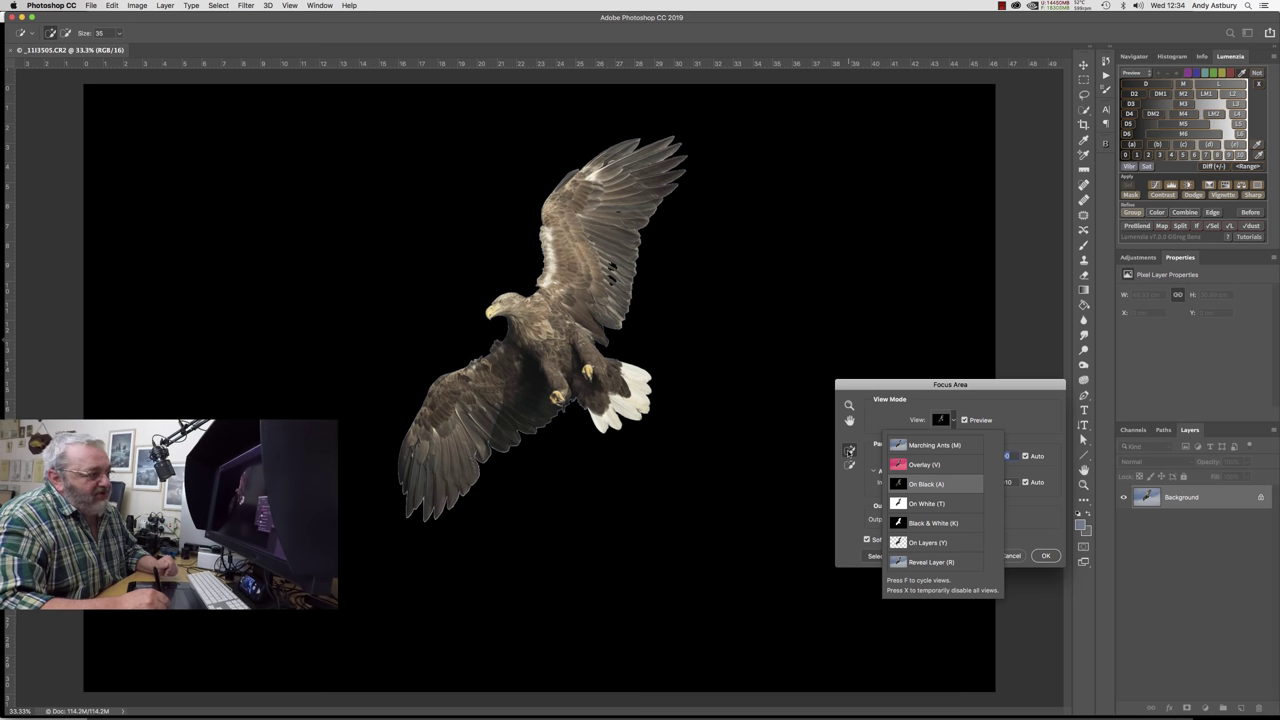
left_click(849, 452)
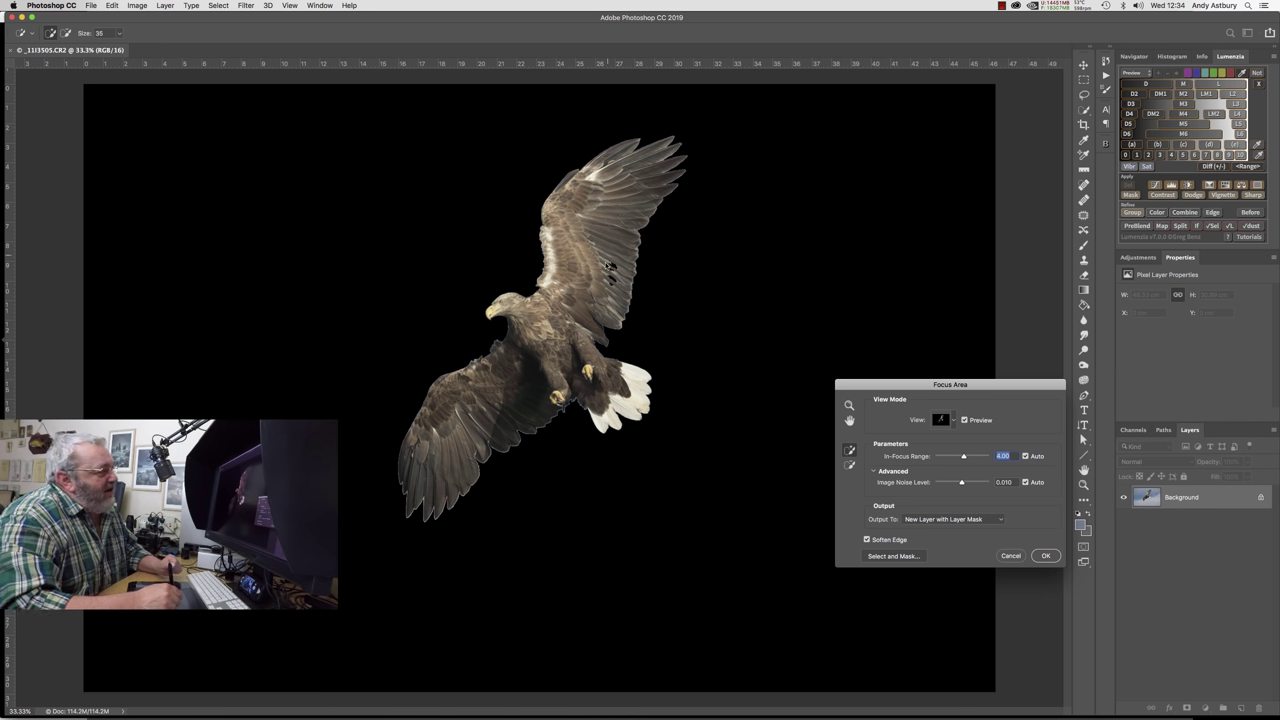
left_click(573, 284)
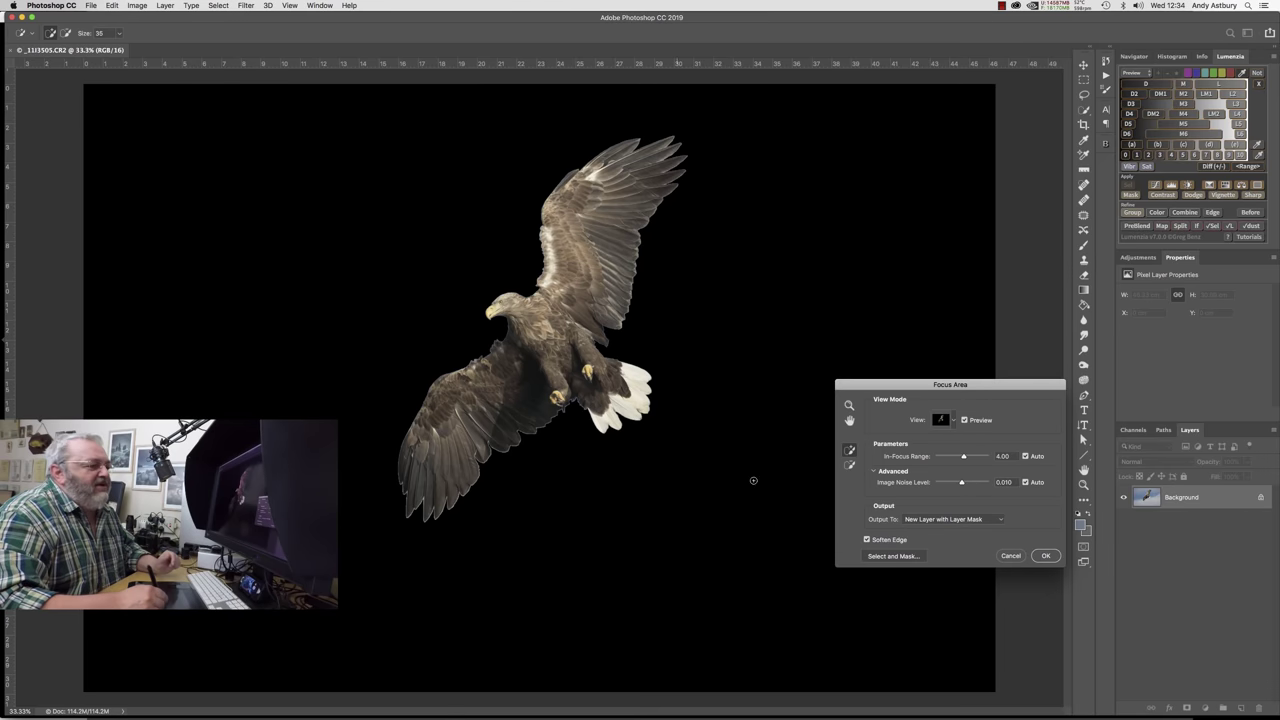
Output the focus selection to a new layer with a layer mask, and show the Background layer again
left_click(1044, 556)
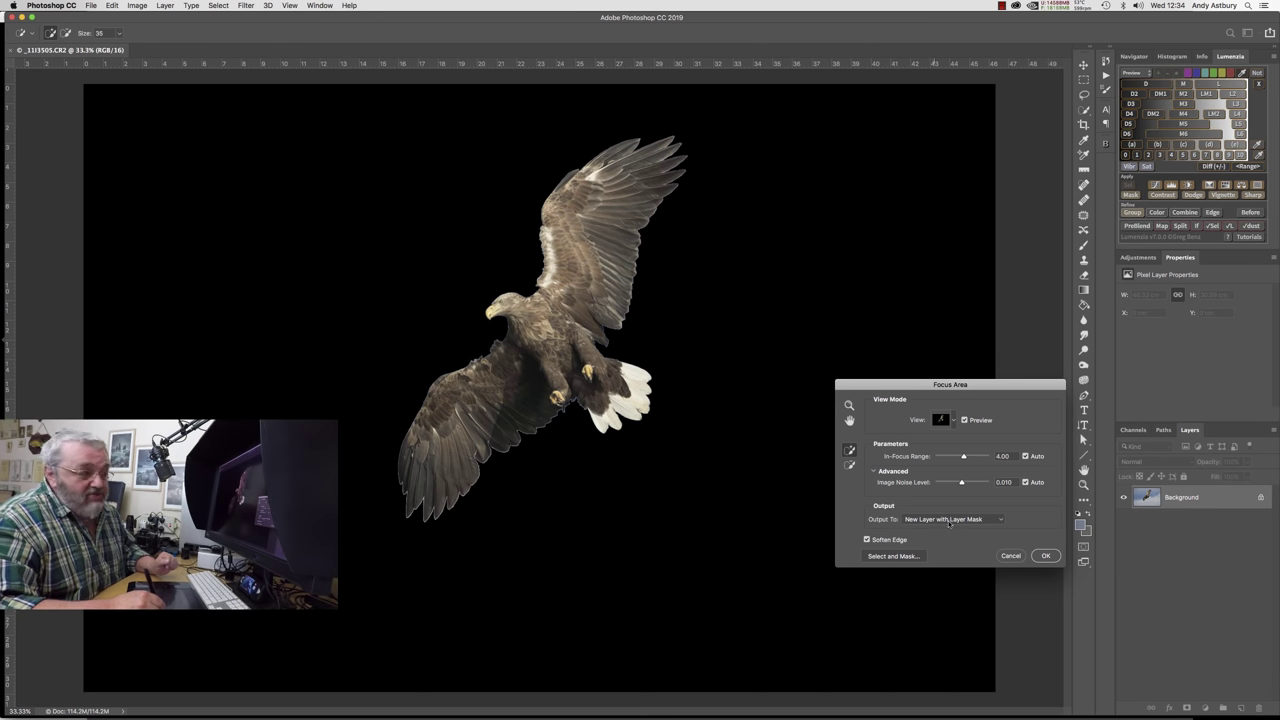
left_click(1044, 556)
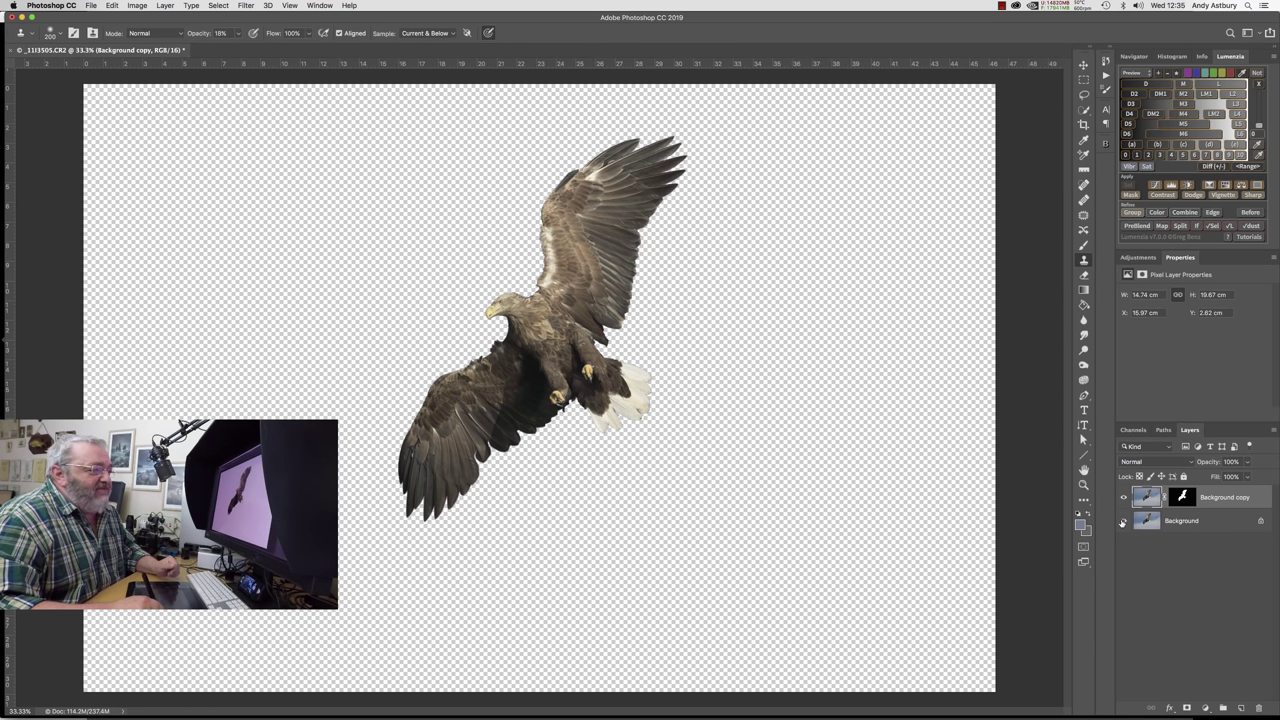
left_click(1123, 521)
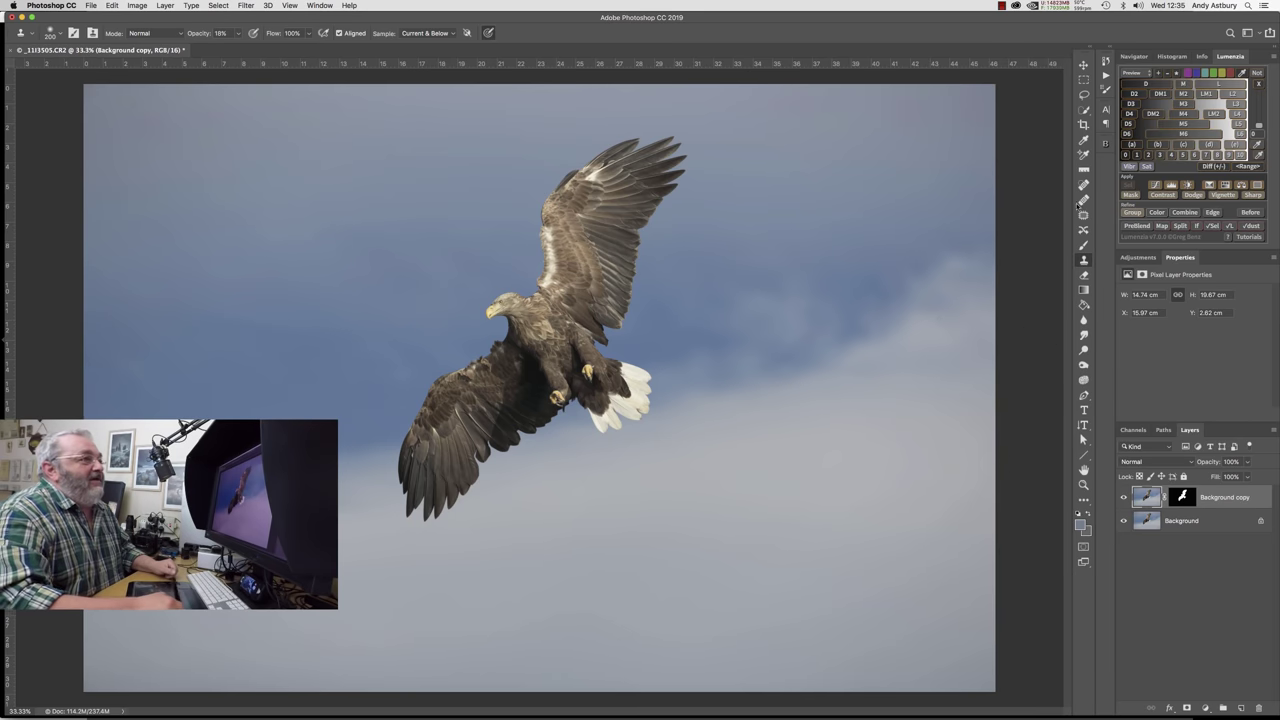
On a new layer, draw a white 10 px arrow line diagonally from the image's lower-left corner to its upper-right corner
left_click(1241, 707)
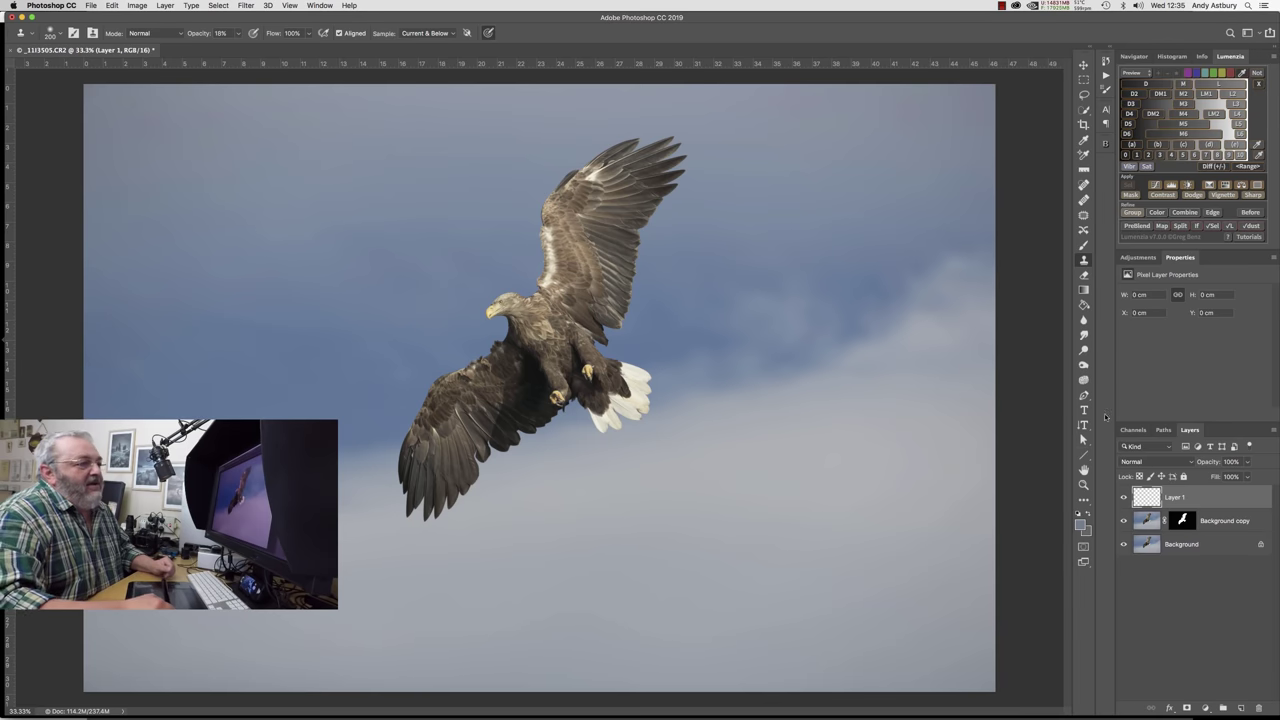
left_click(1083, 456)
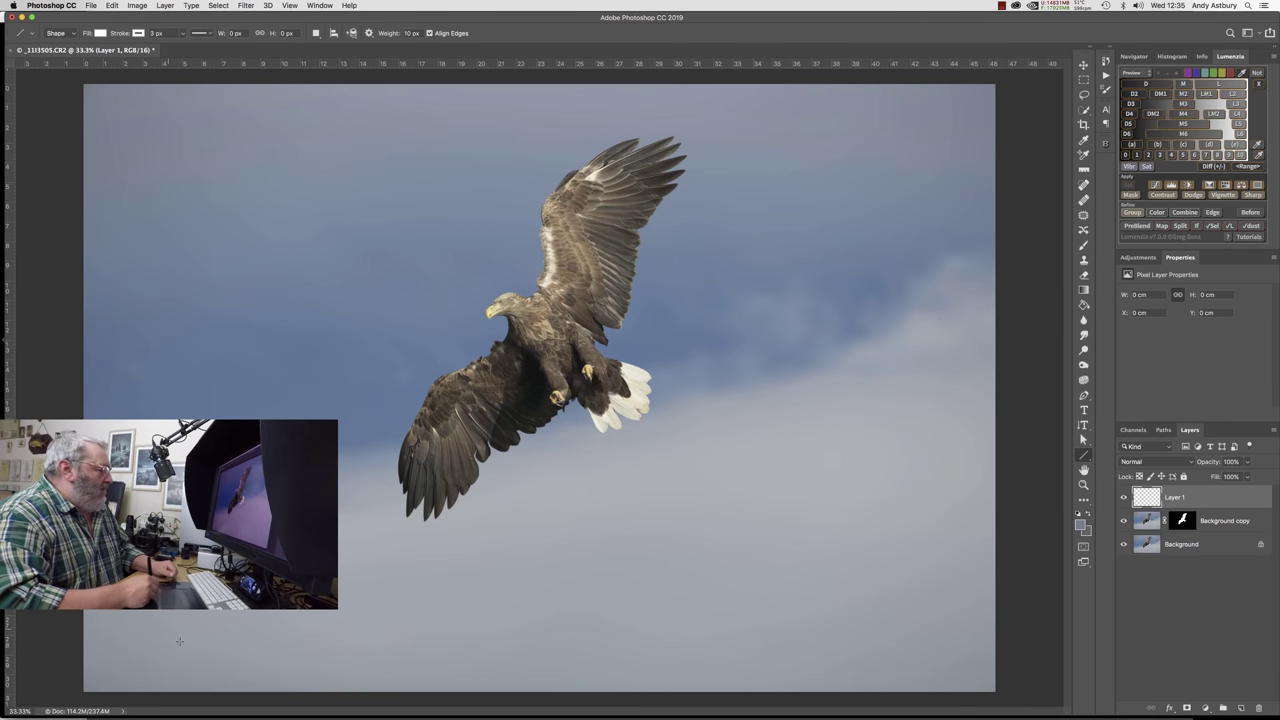
left_click_drag(81, 691, 988, 88)
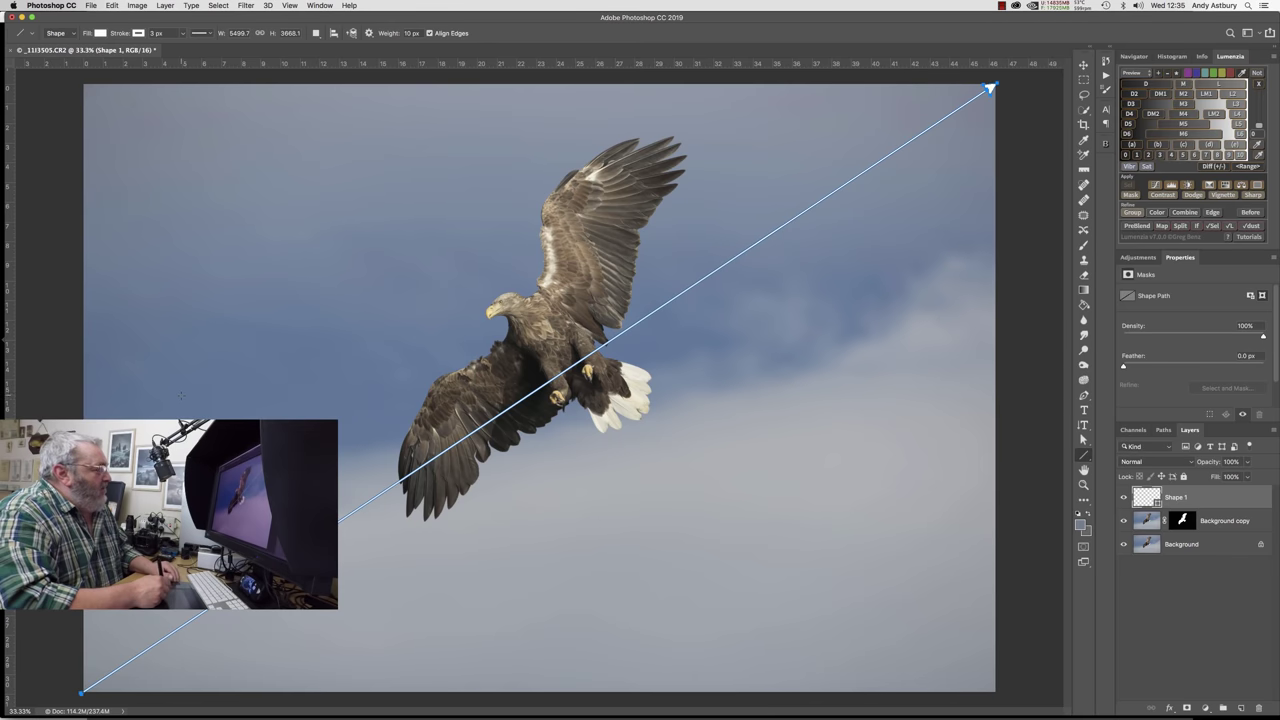
Add a vertical guide and position it at the centre of the image's width, at about 23 cm
left_click_drag(8, 366, 503, 412)
left_click_drag(514, 414, 533, 428)
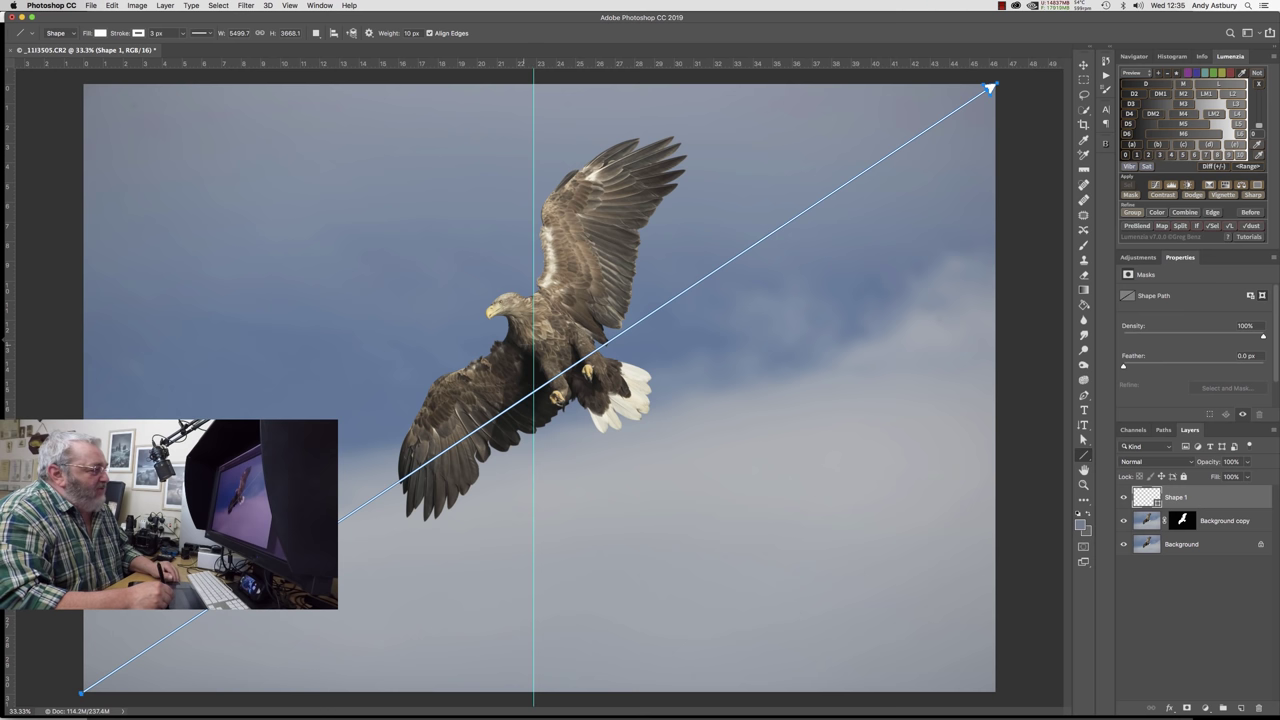
left_click(1083, 63)
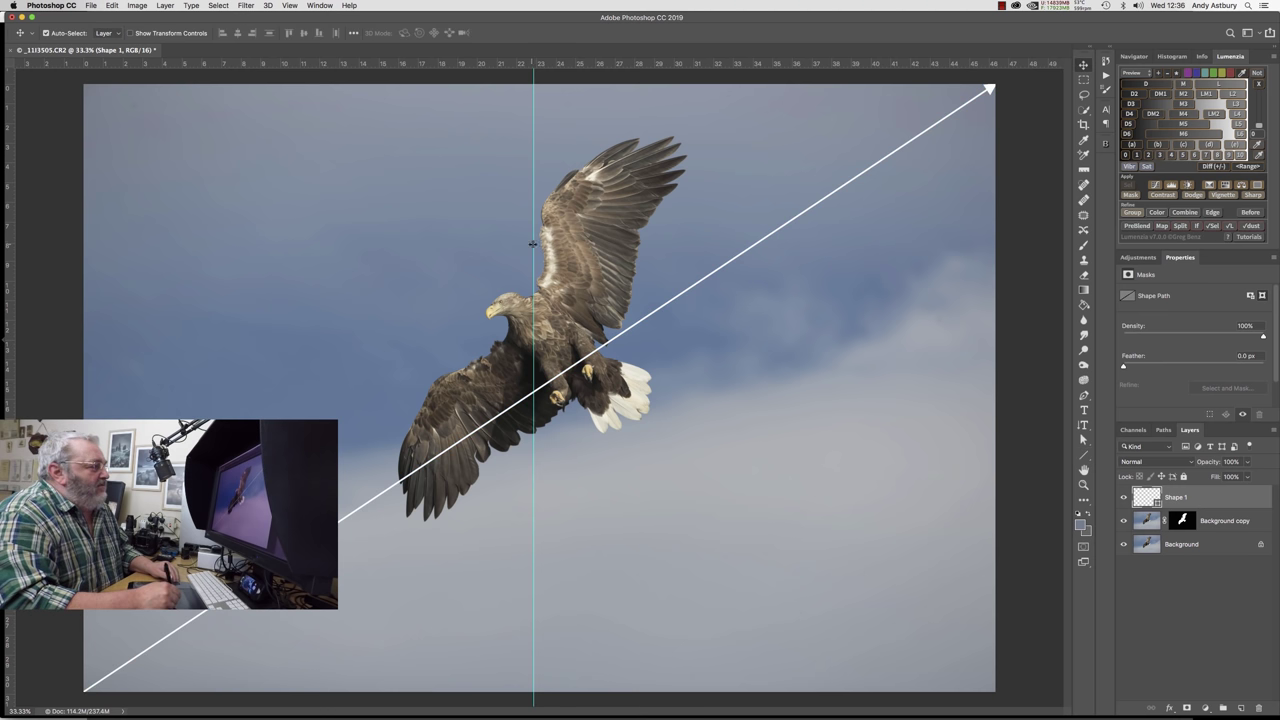
left_click_drag(534, 244, 539, 240)
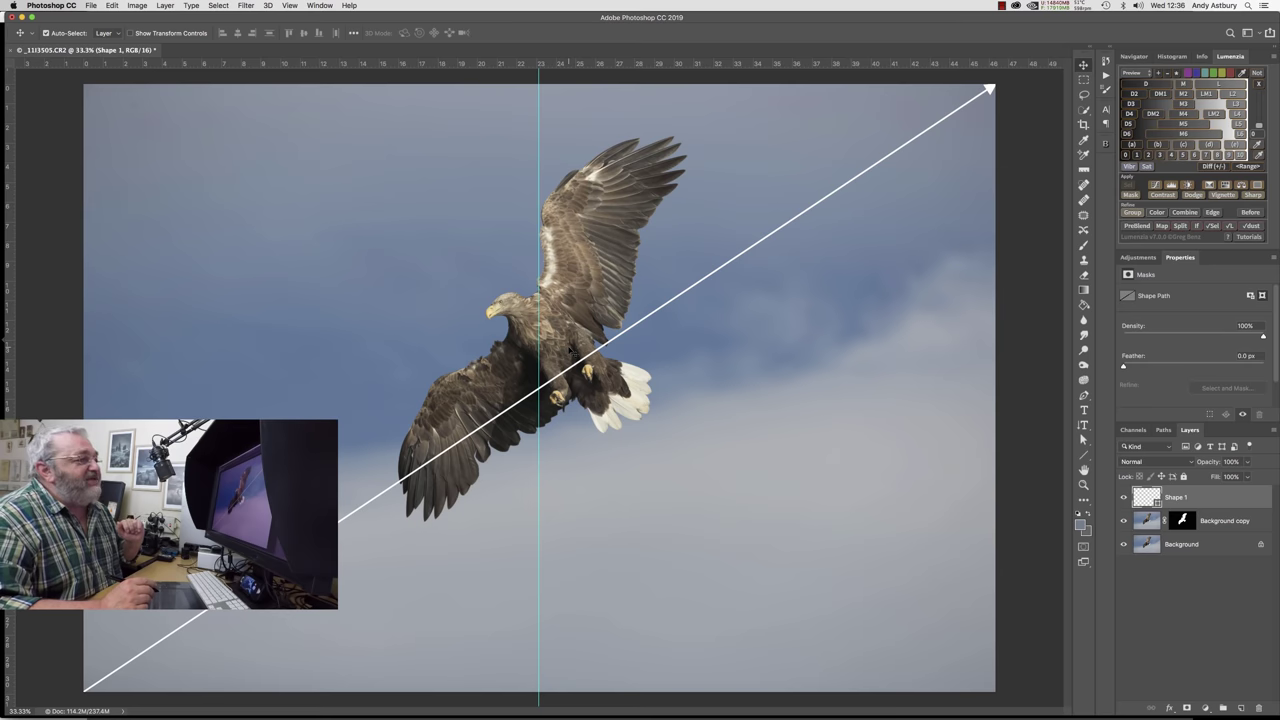
Move the masked eagle on the Background copy layer up and across until its head sits on the diagonal arrow line
left_click(1215, 522)
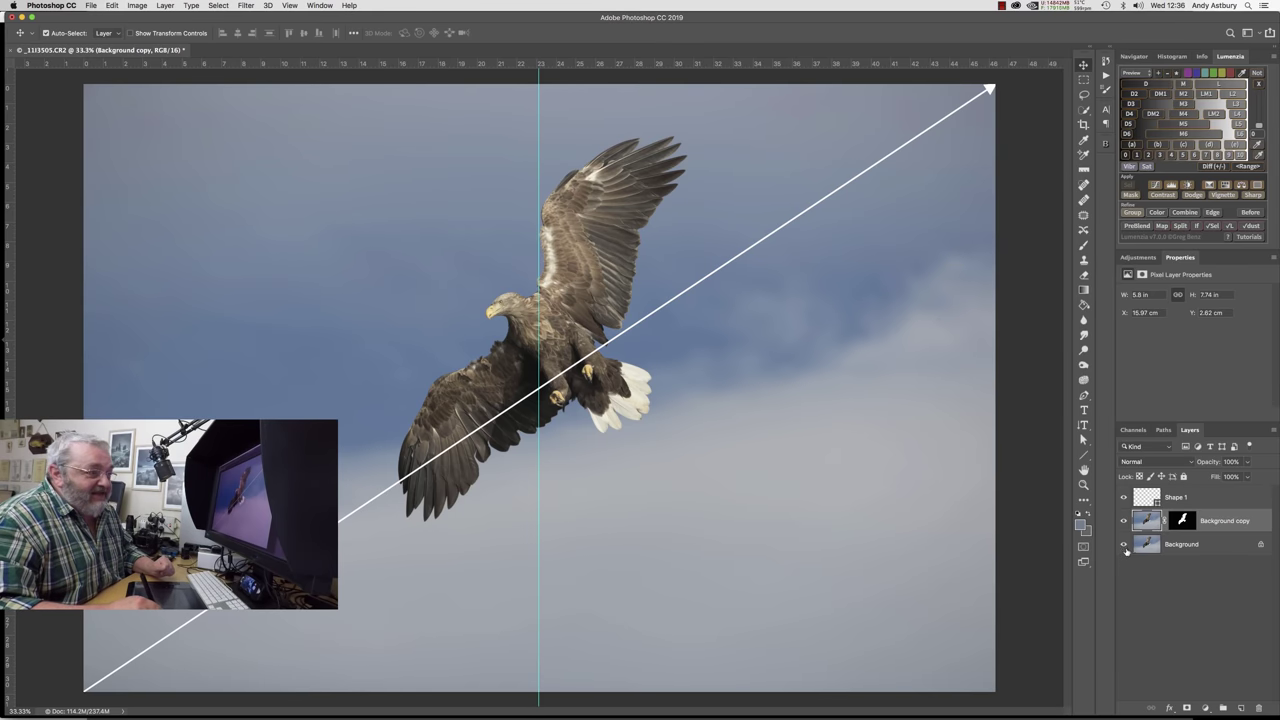
left_click(1123, 545)
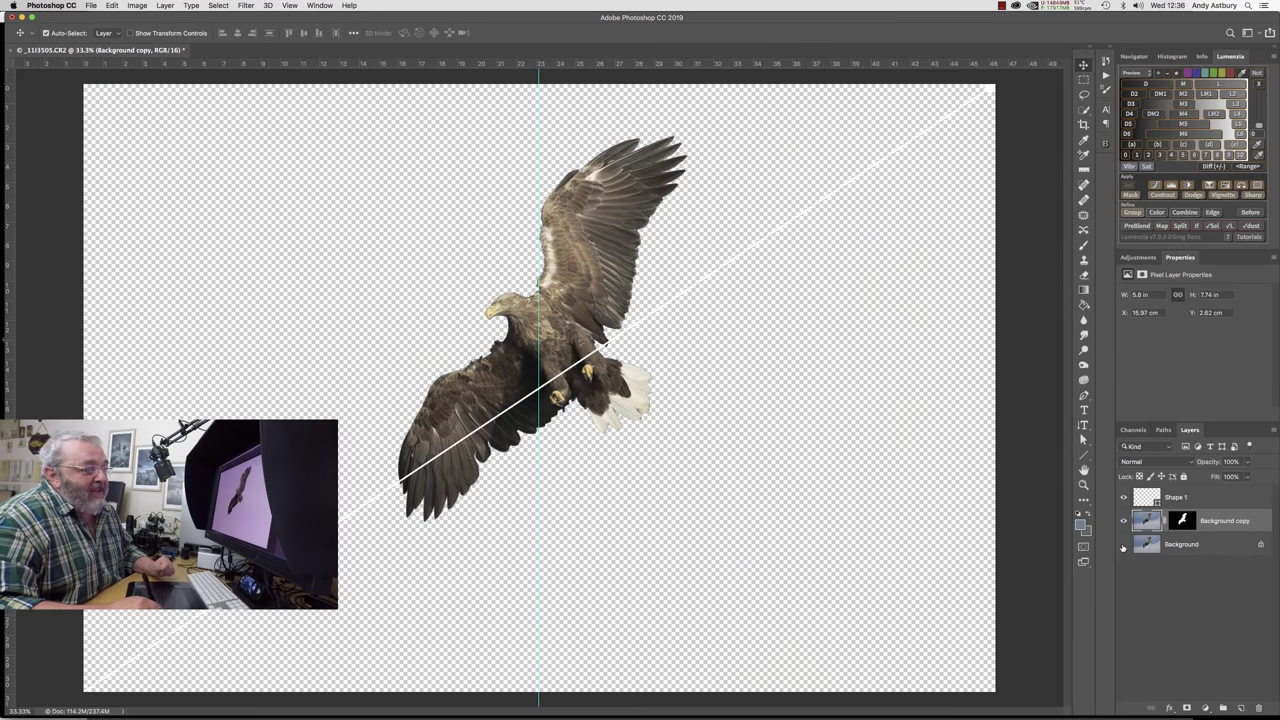
left_click(1123, 545)
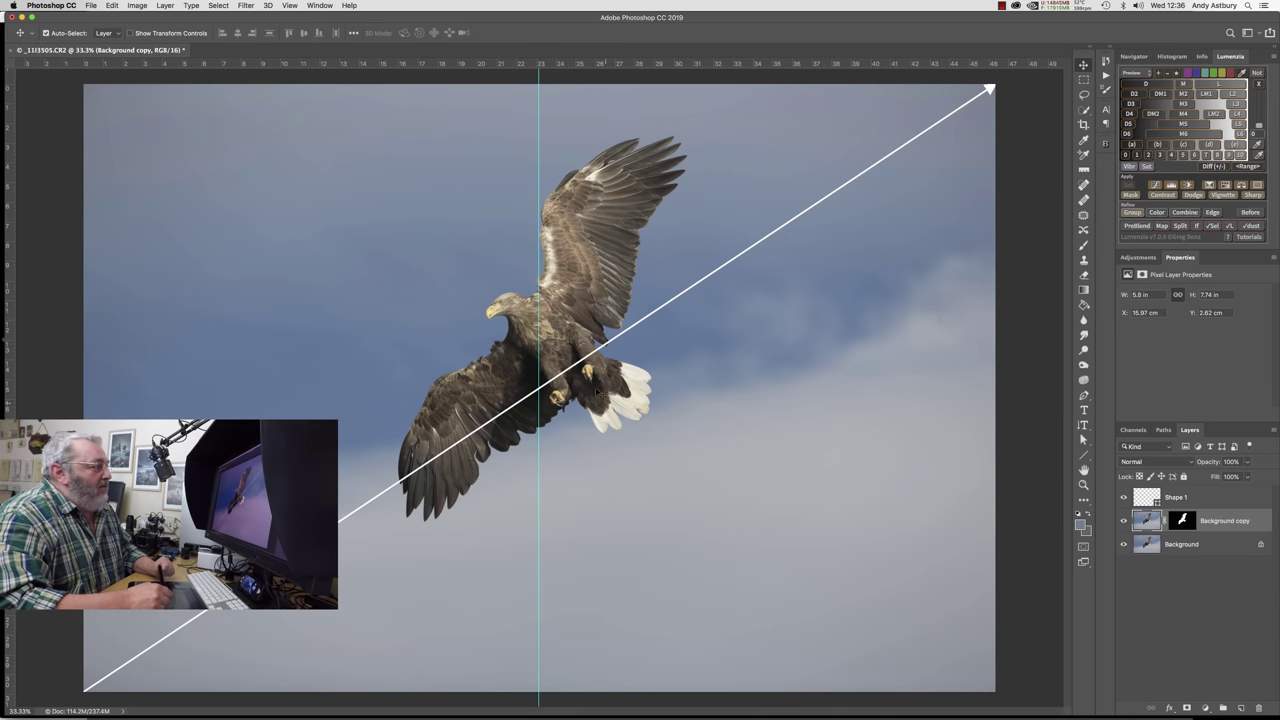
left_click_drag(560, 332, 738, 320)
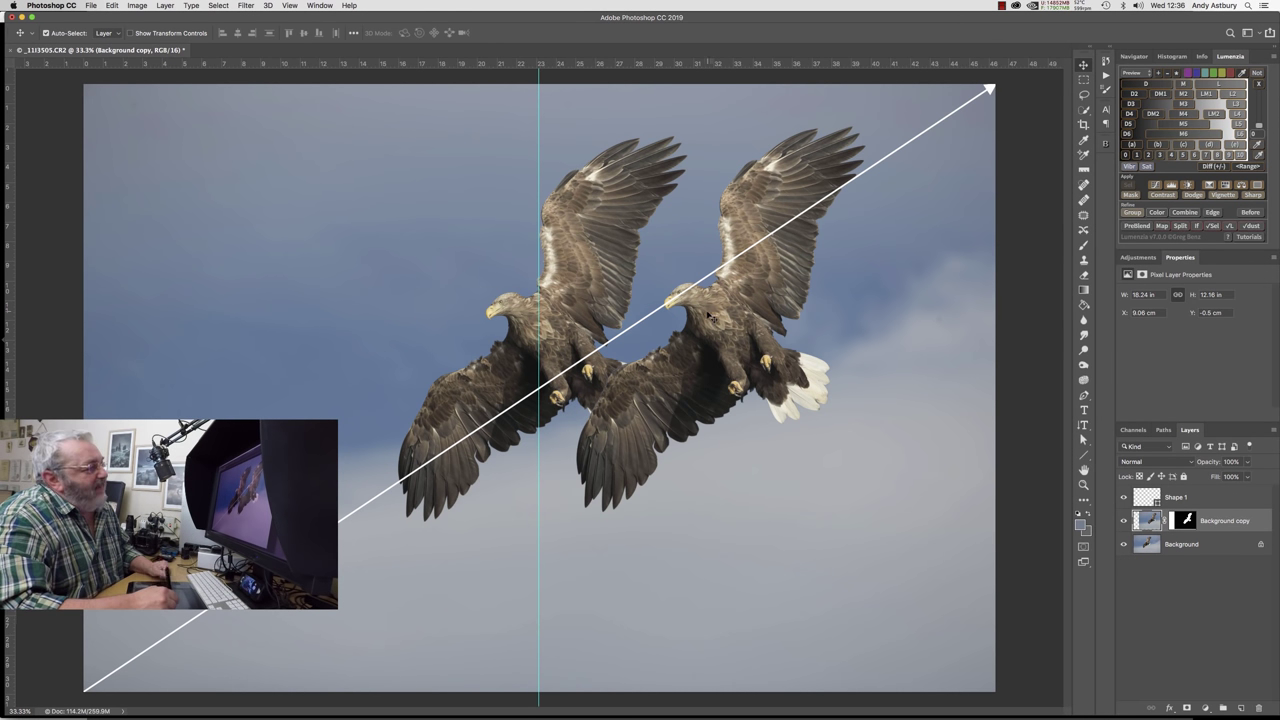
left_click_drag(710, 316, 727, 303)
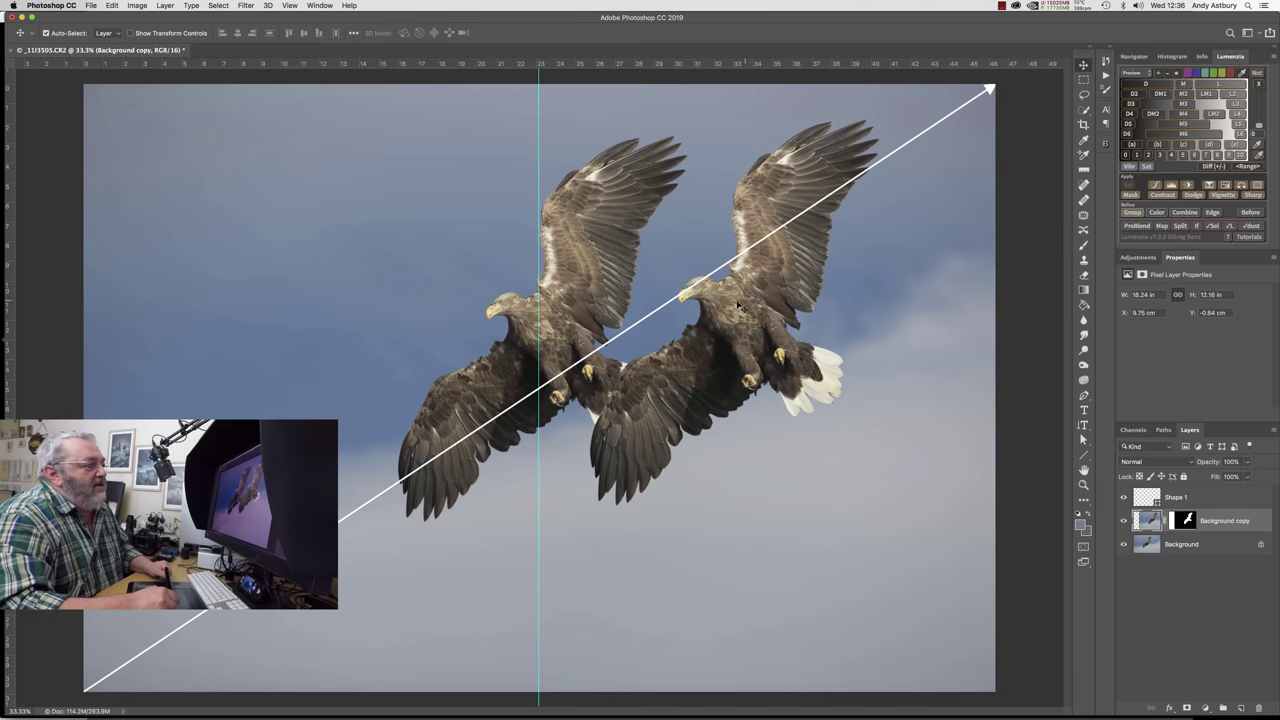
left_click_drag(727, 310, 721, 317)
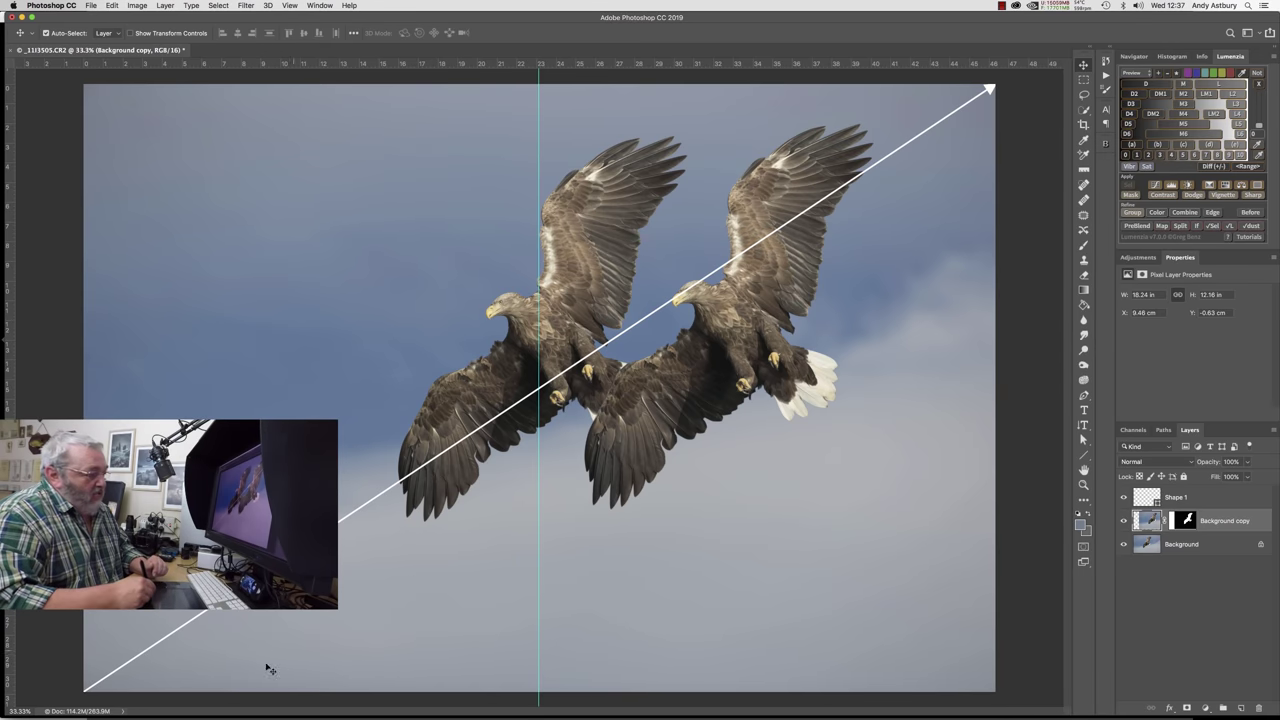
Delete the arrow line's shape layer, and hide the Background copy layer to work on the Background layer
left_click(1185, 498)
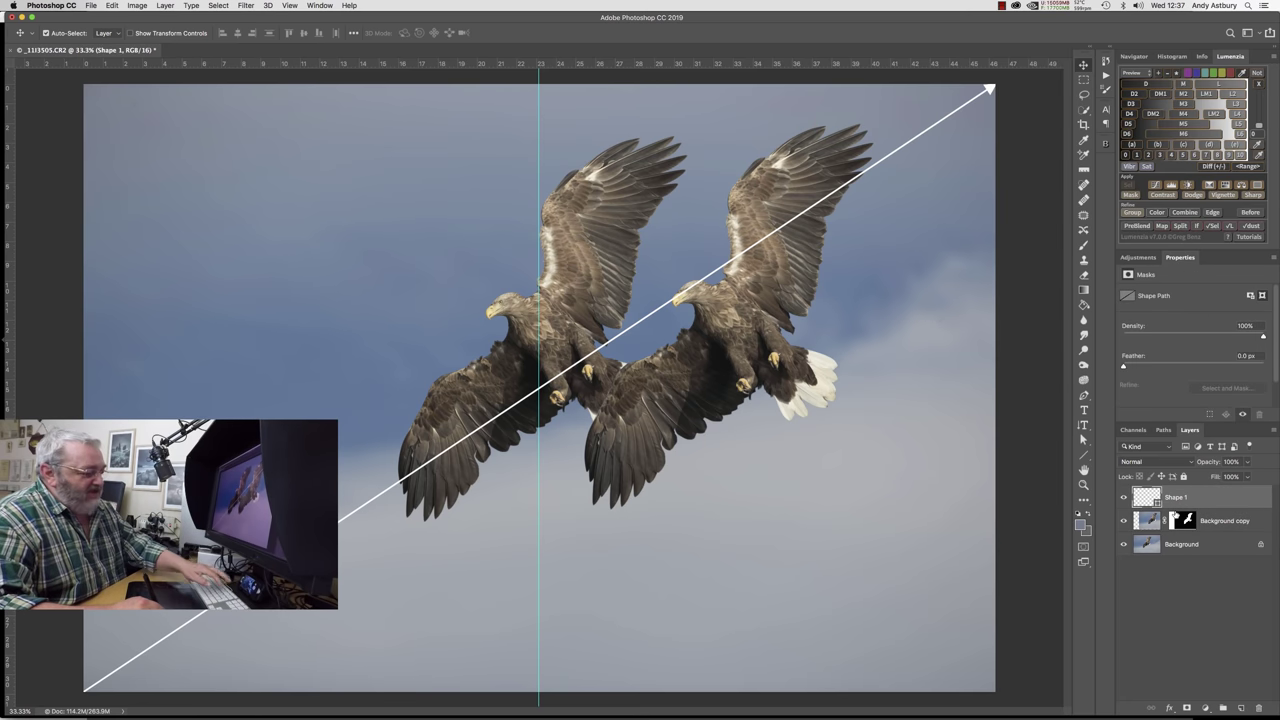
key("Delete")
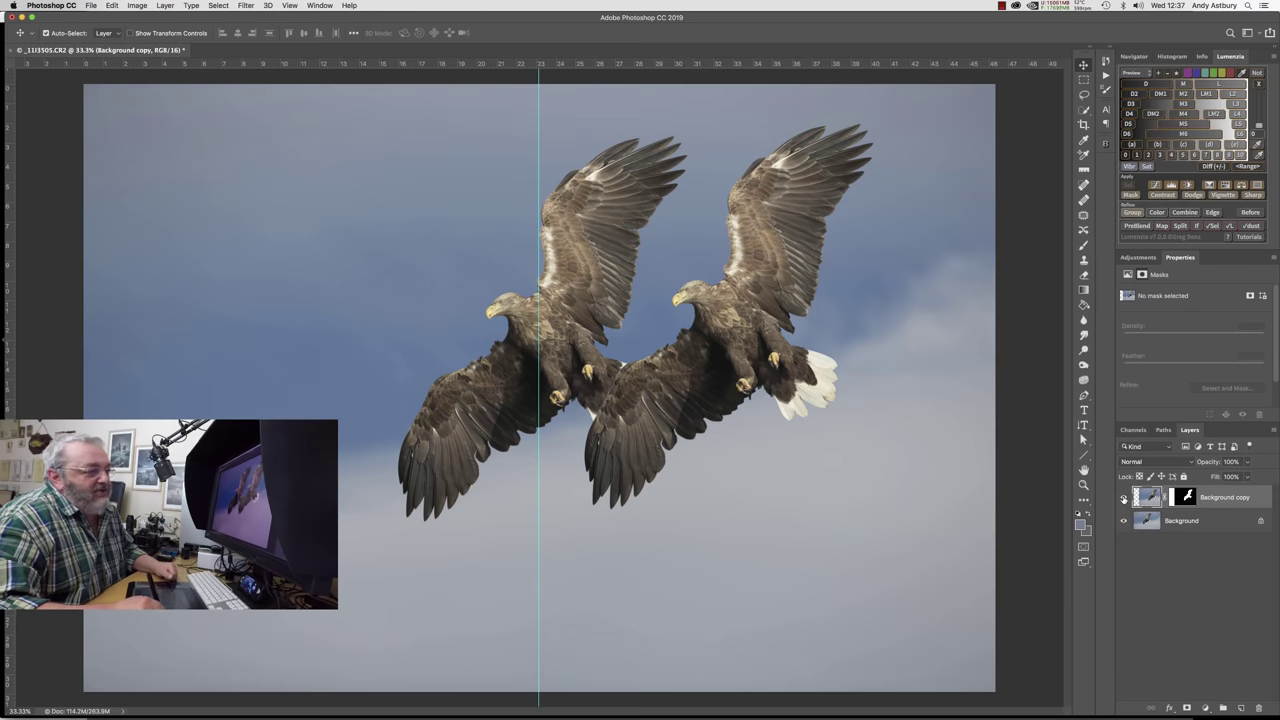
left_click(1123, 498)
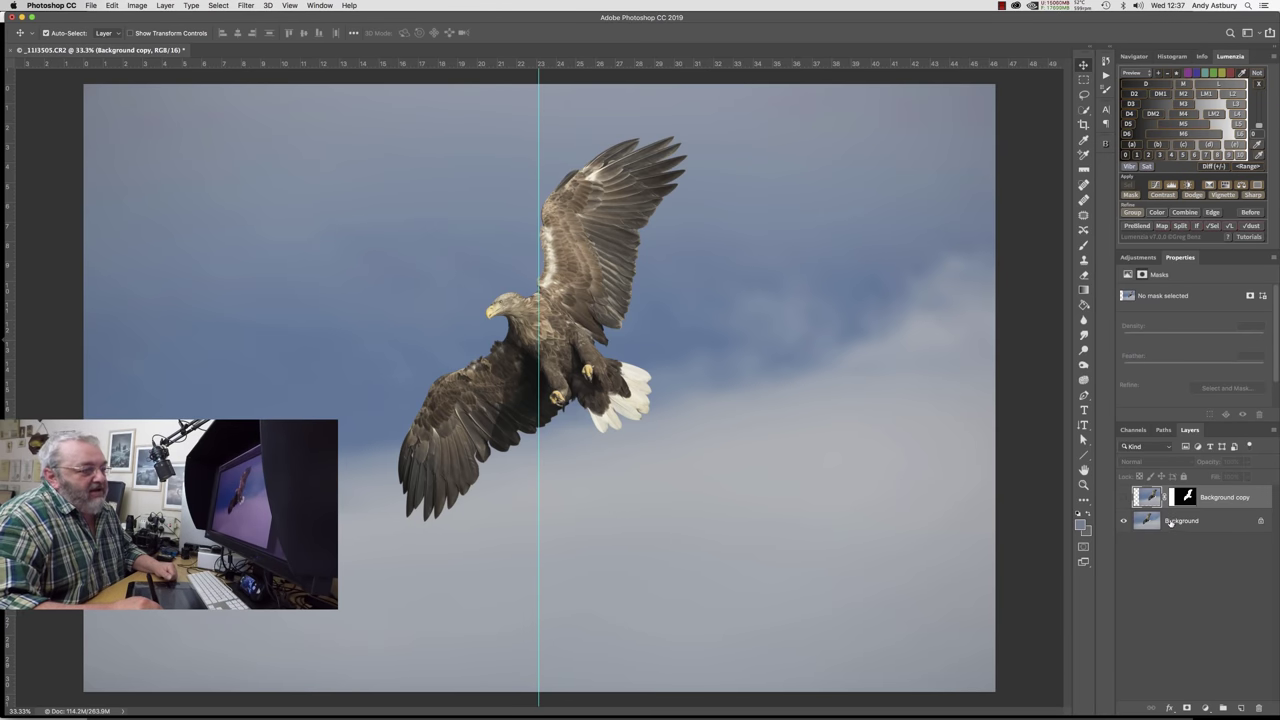
left_click(1170, 521)
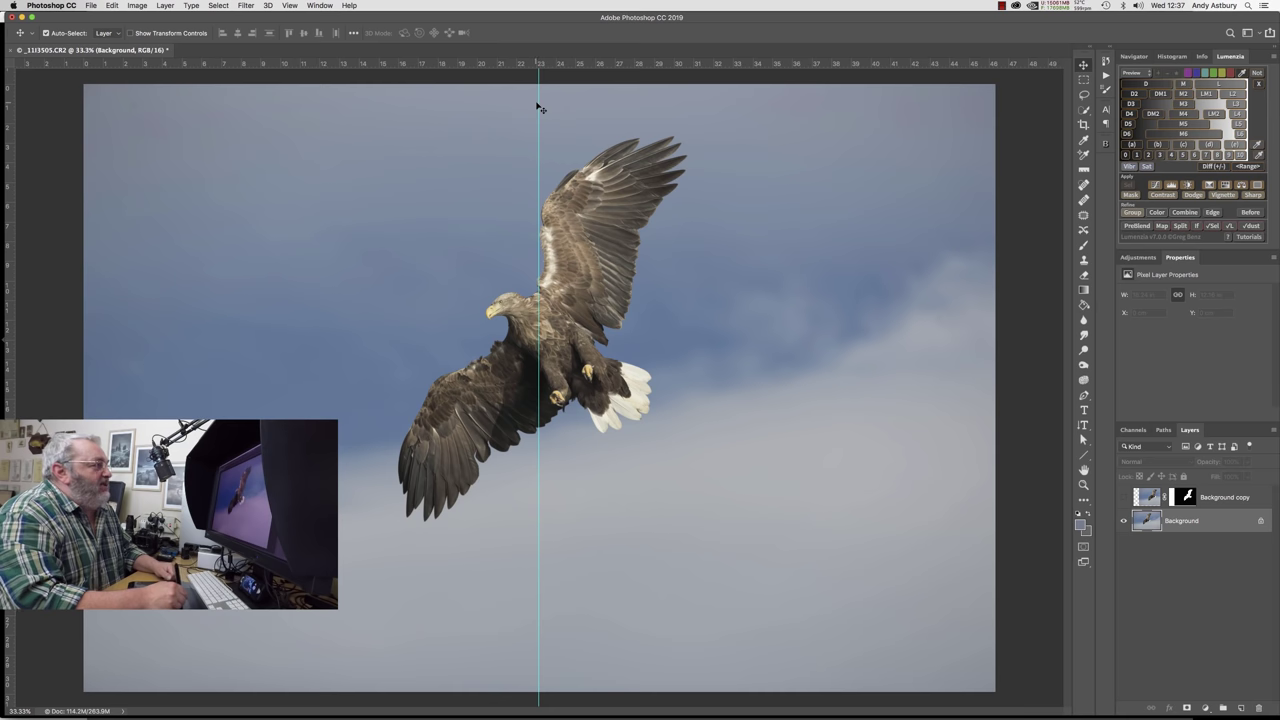
Remove the vertical guide and lasso a loose selection around the original eagle on the Background layer
left_click_drag(539, 103, 537, 64)
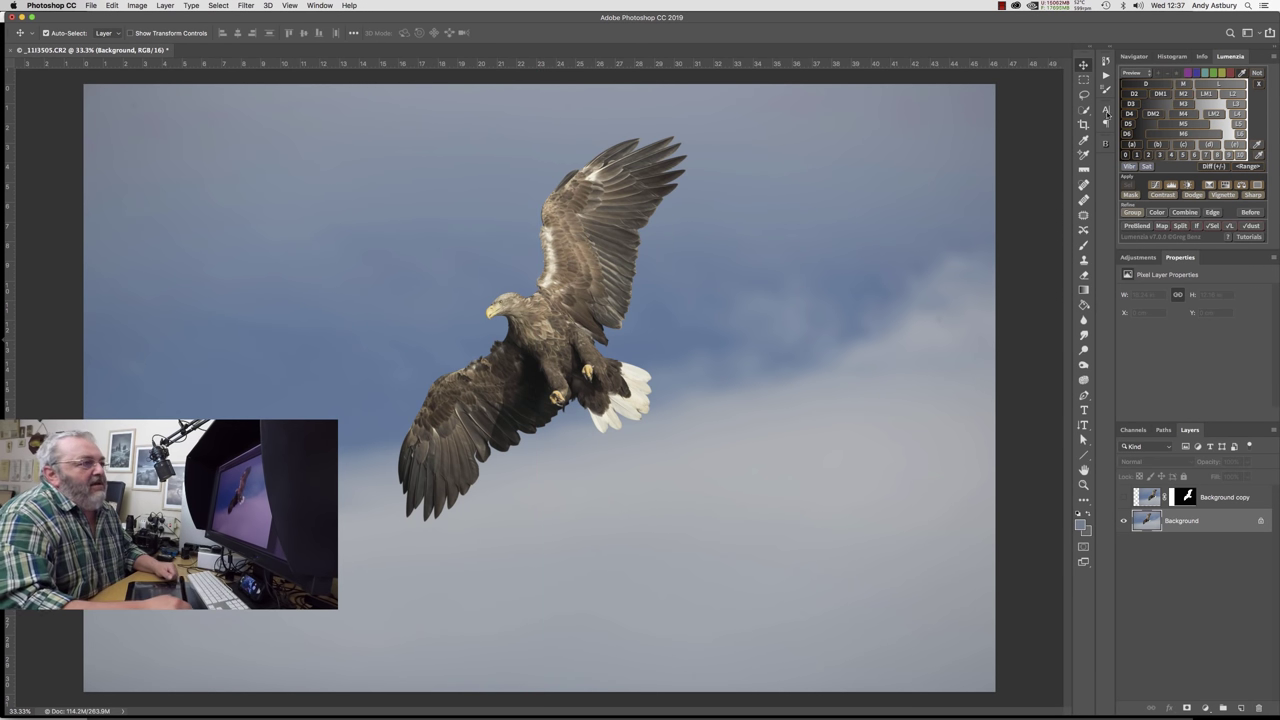
left_click(1084, 94)
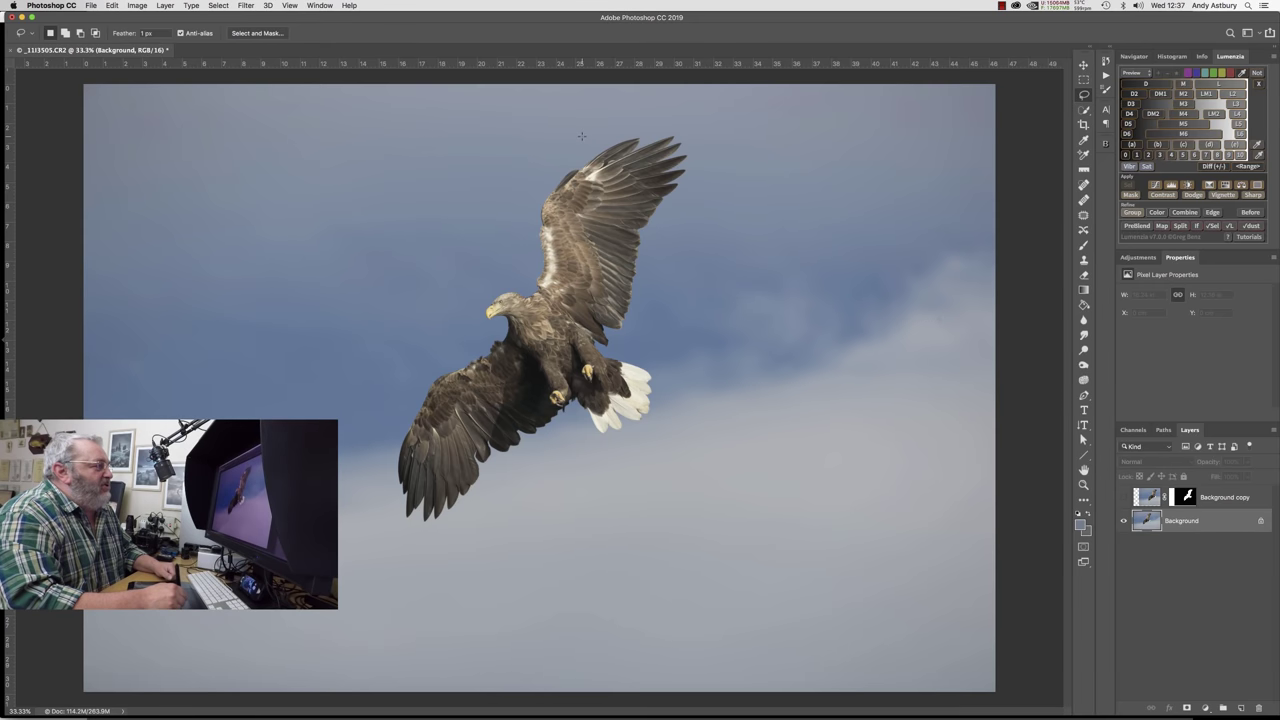
left_click_drag(581, 135, 519, 181)
mouse_move(483, 274)
left_mouse_down()
mouse_move(411, 350)
mouse_move(388, 403)
mouse_move(375, 520)
mouse_move(402, 572)
mouse_move(460, 562)
mouse_move(537, 471)
mouse_move(579, 458)
mouse_move(607, 468)
mouse_move(656, 444)
left_mouse_up()
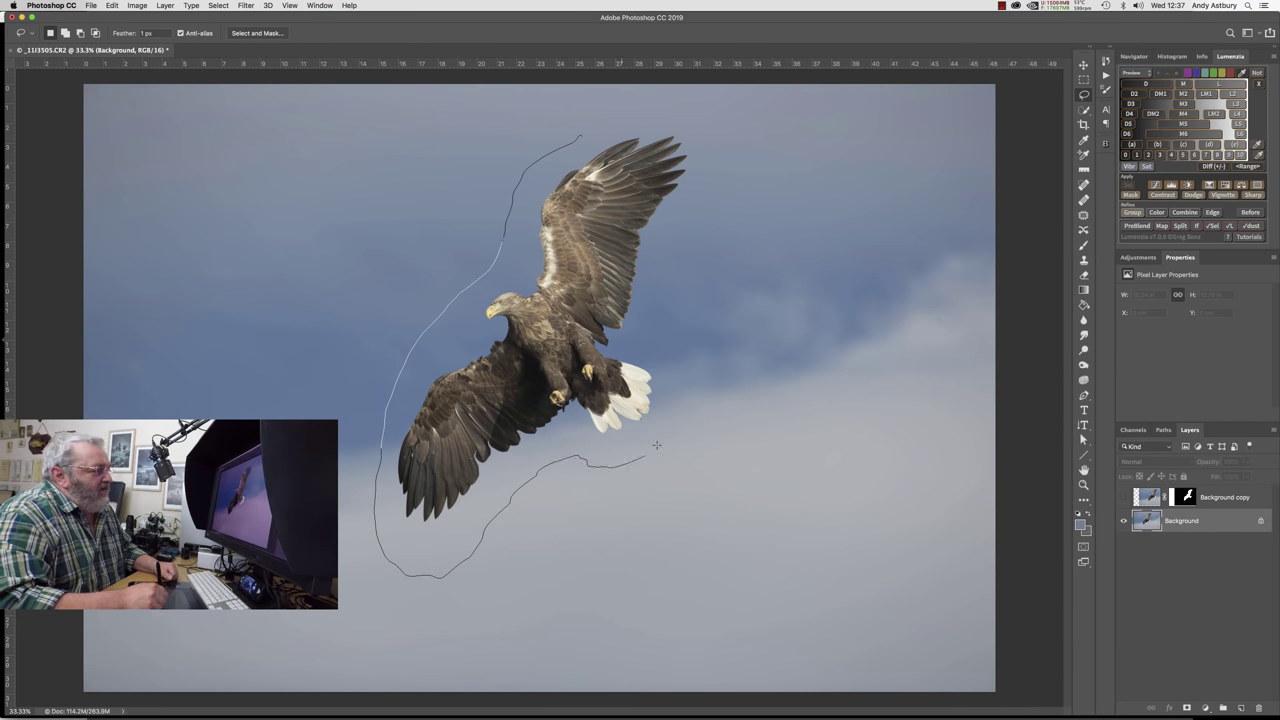
mouse_move(669, 370)
left_mouse_down()
mouse_move(652, 331)
mouse_move(711, 163)
mouse_move(702, 134)
mouse_move(657, 114)
left_mouse_up()
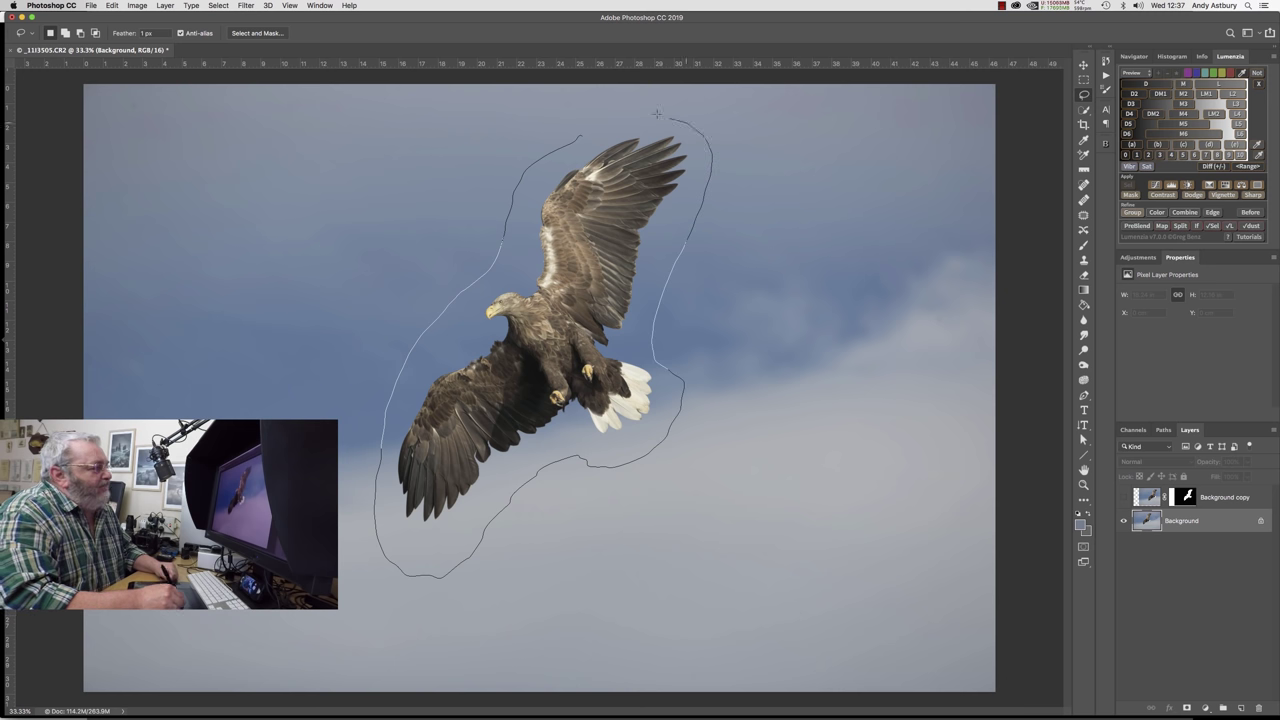
left_click_drag(585, 133, 586, 132)
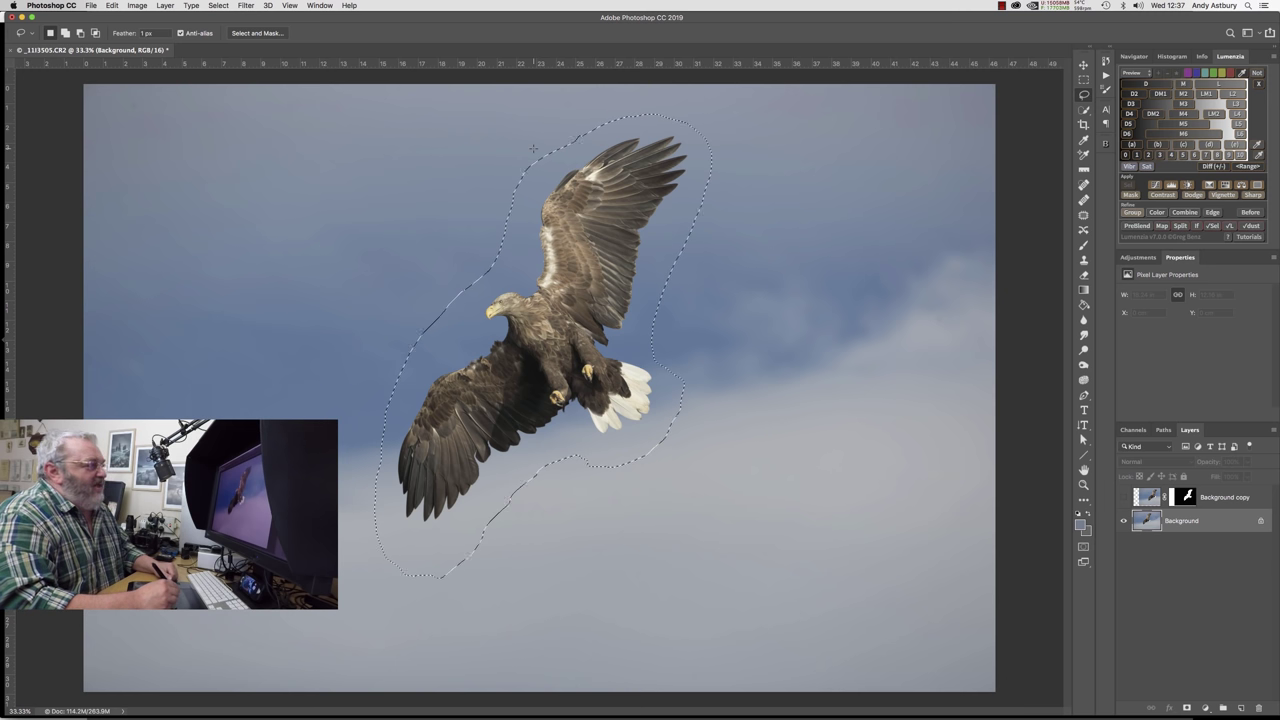
Replace the selected eagle with sky using Content-Aware Fill output to the current layer, and deselect the area
left_click(106, 6)
left_click(108, 6)
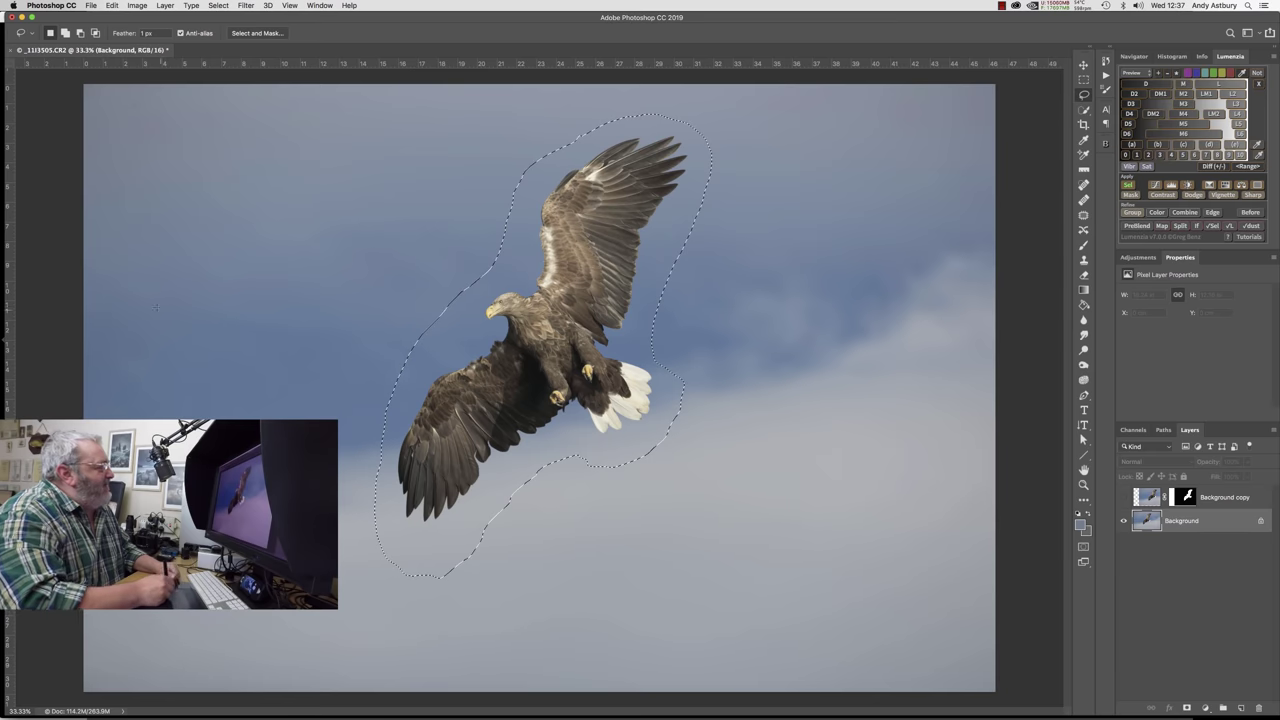
left_click(112, 6)
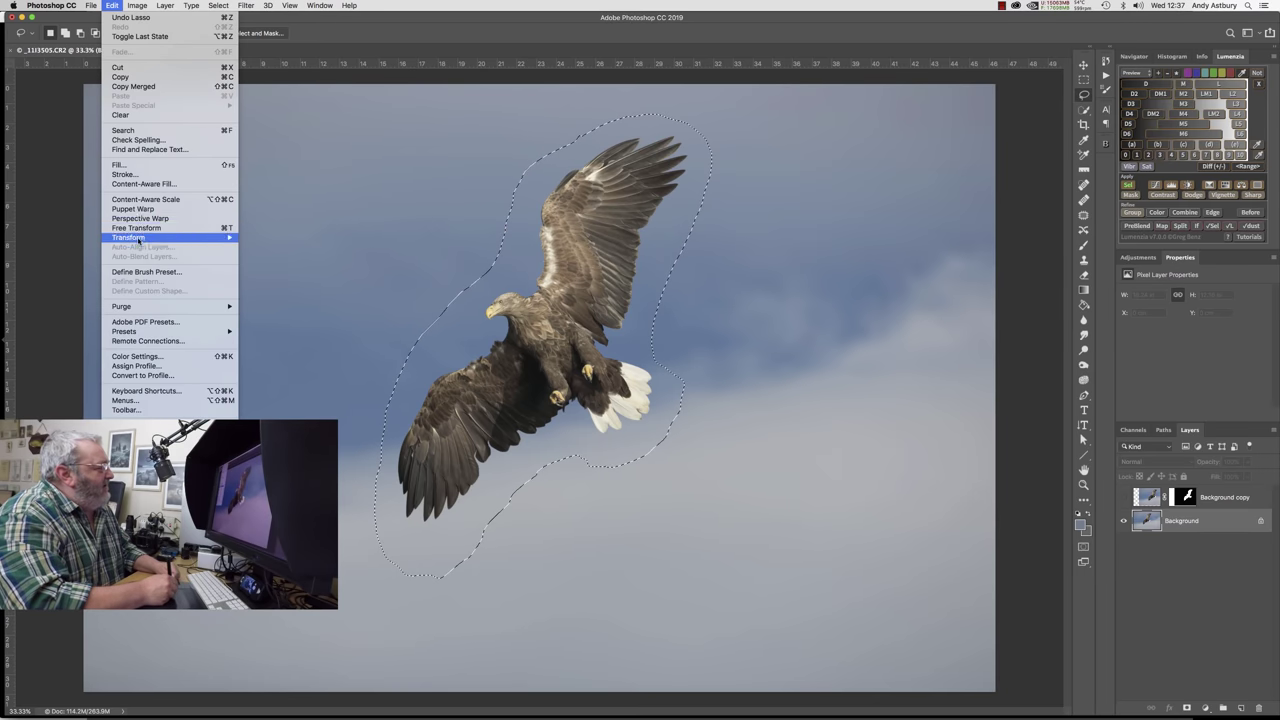
left_click(131, 185)
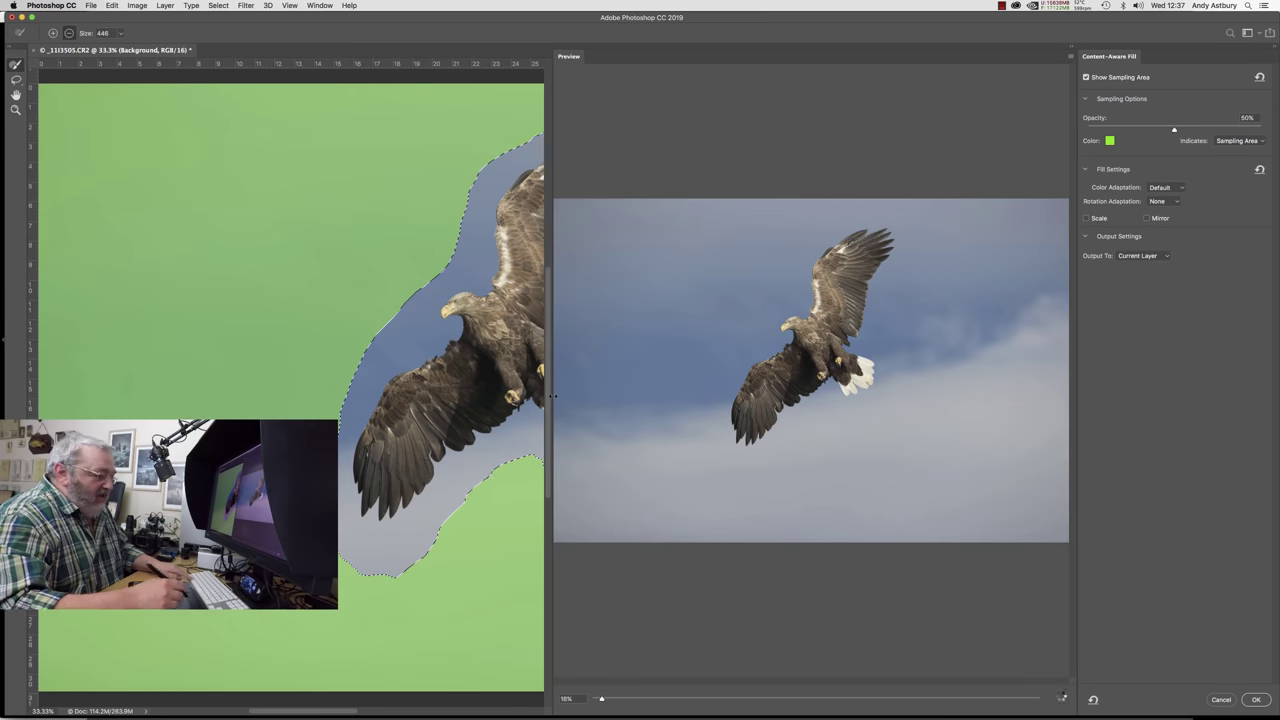
key("super+minus")
key("super+minus")
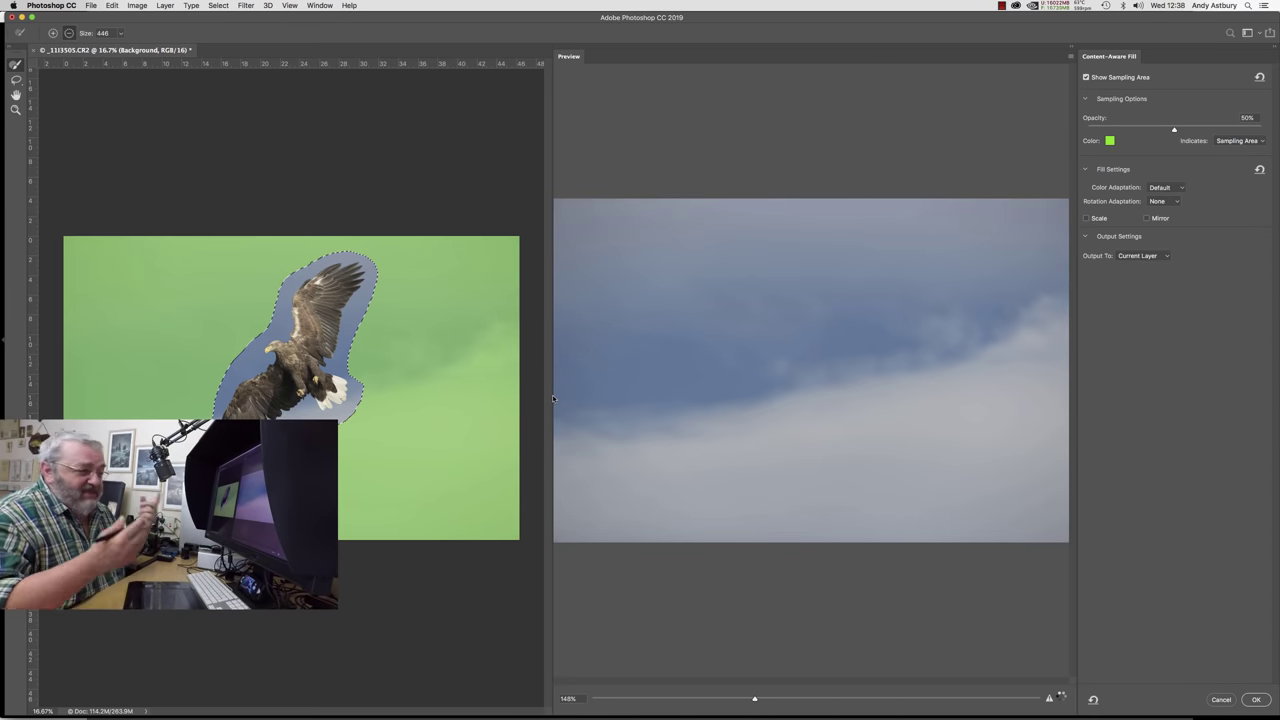
key("super+0")
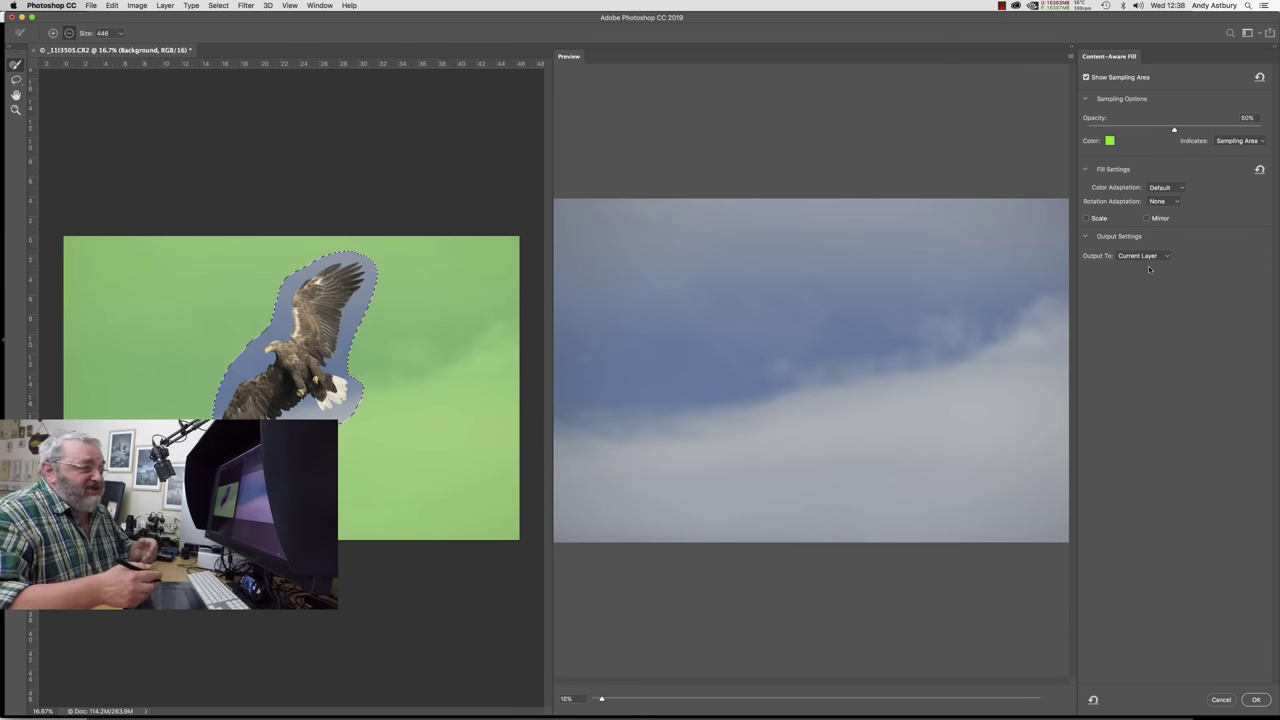
left_click(1256, 700)
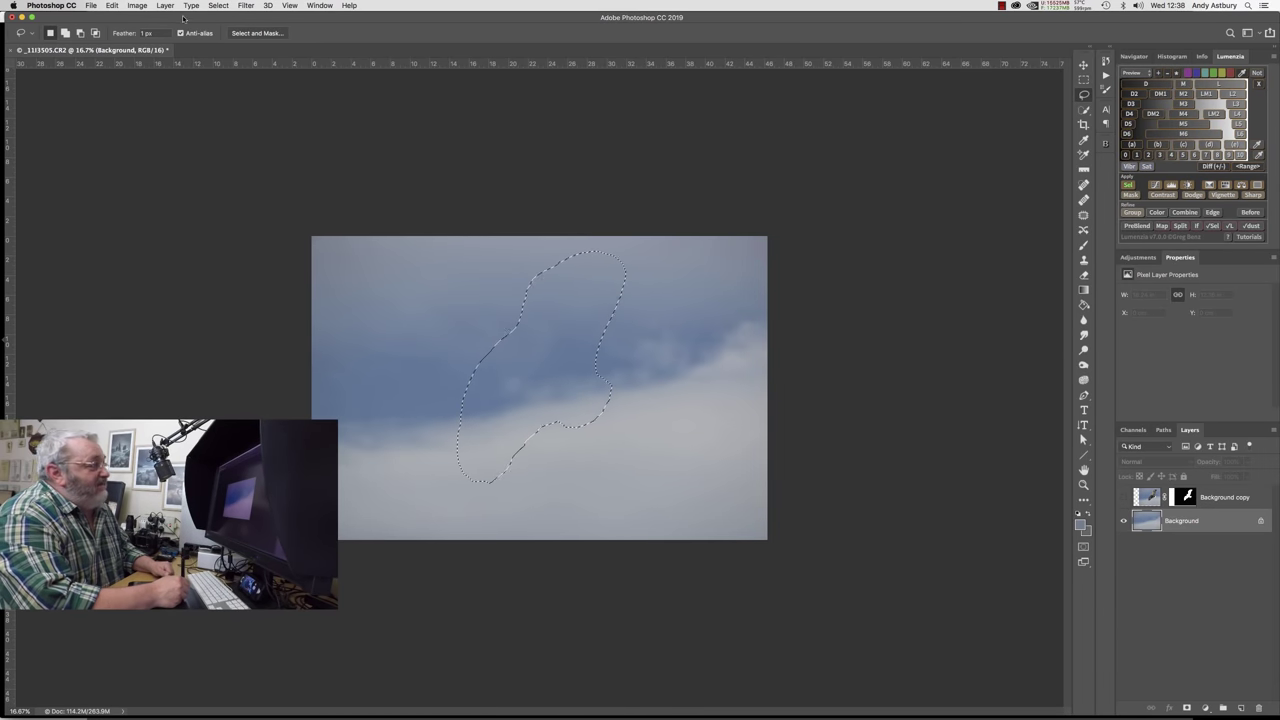
left_click(218, 6)
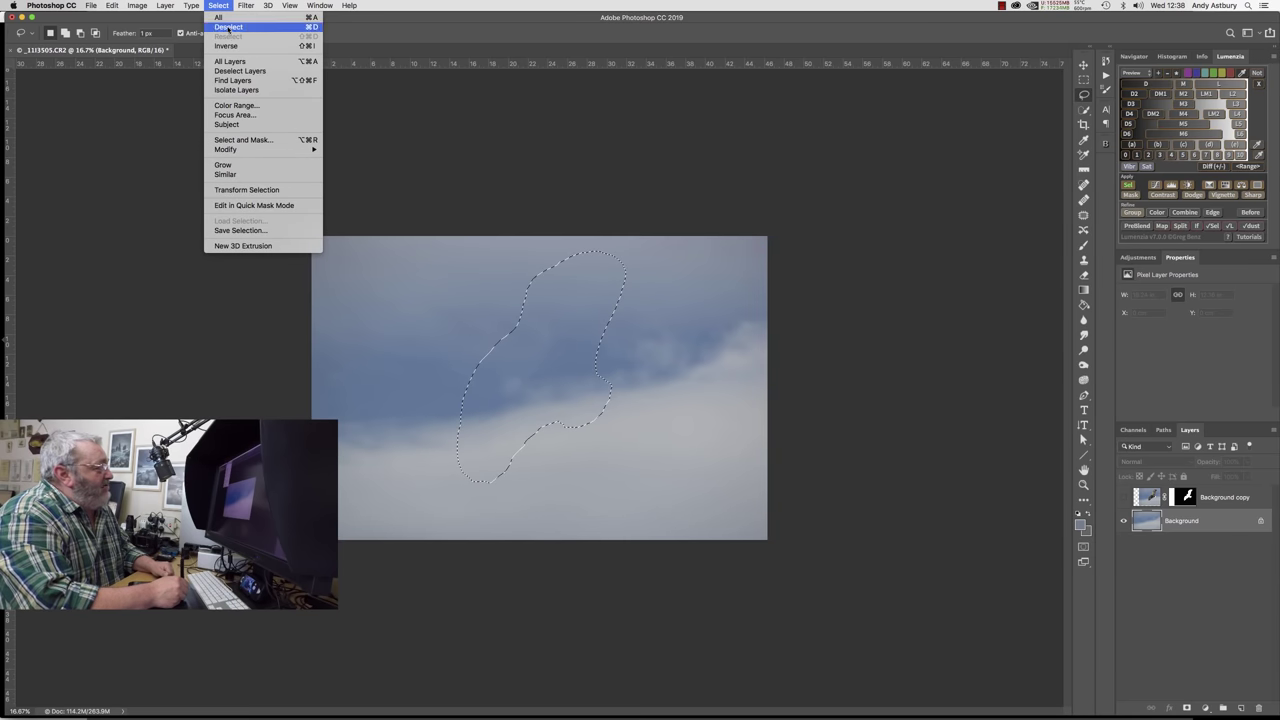
left_click(228, 28)
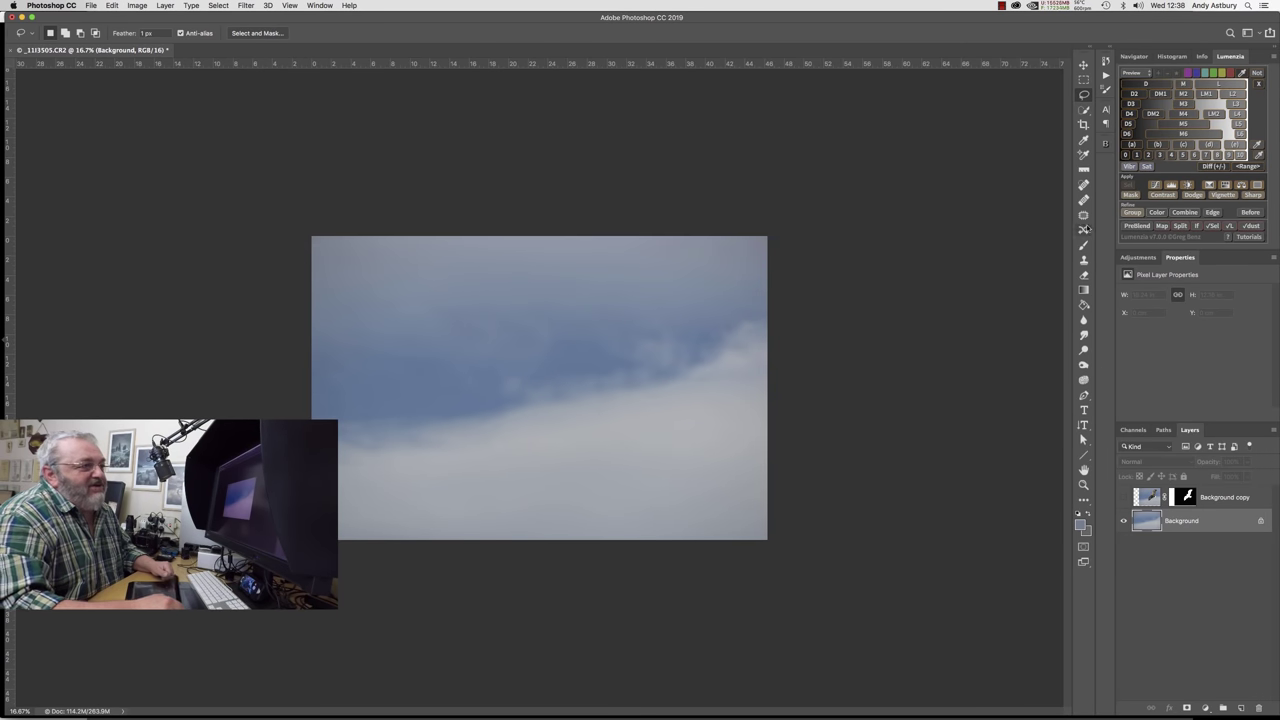
Blend the filled sky on the Background layer using the Clone Stamp with a 700 px soft brush at 35% opacity
left_click(1083, 260)
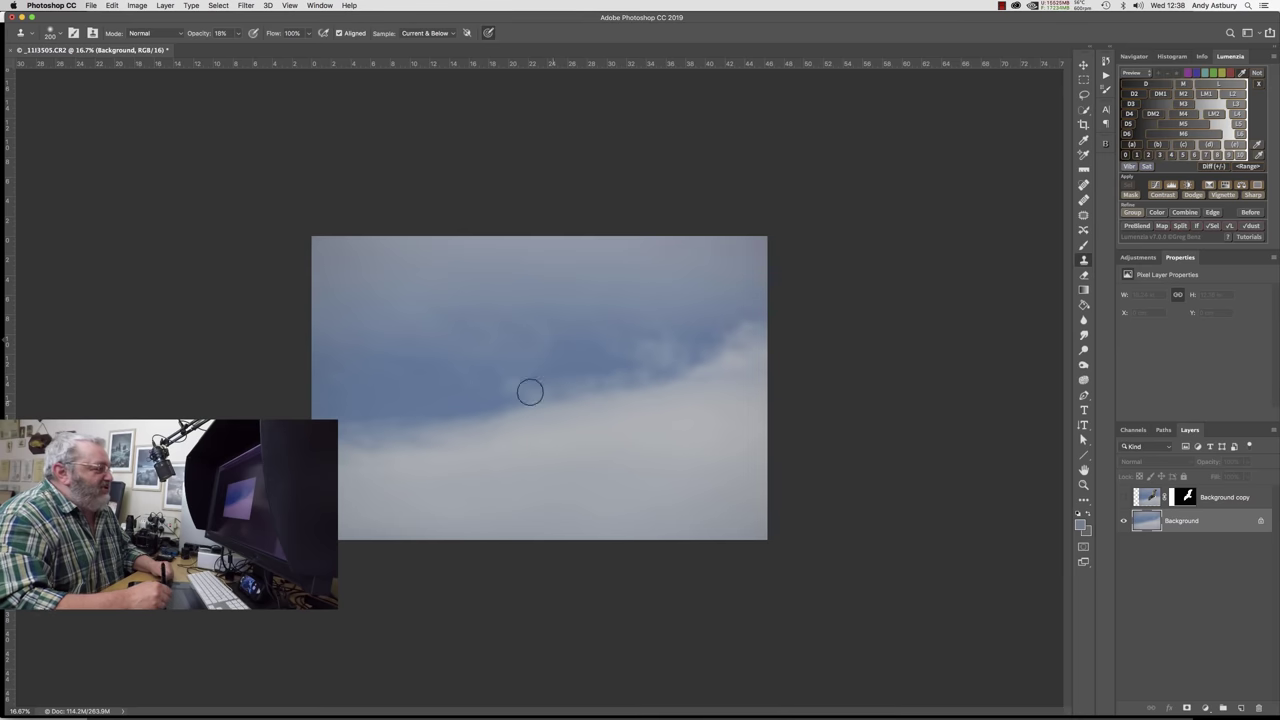
key("bracketright")
key("bracketright")
key("bracketright")
key("bracketright")
key("bracketright")
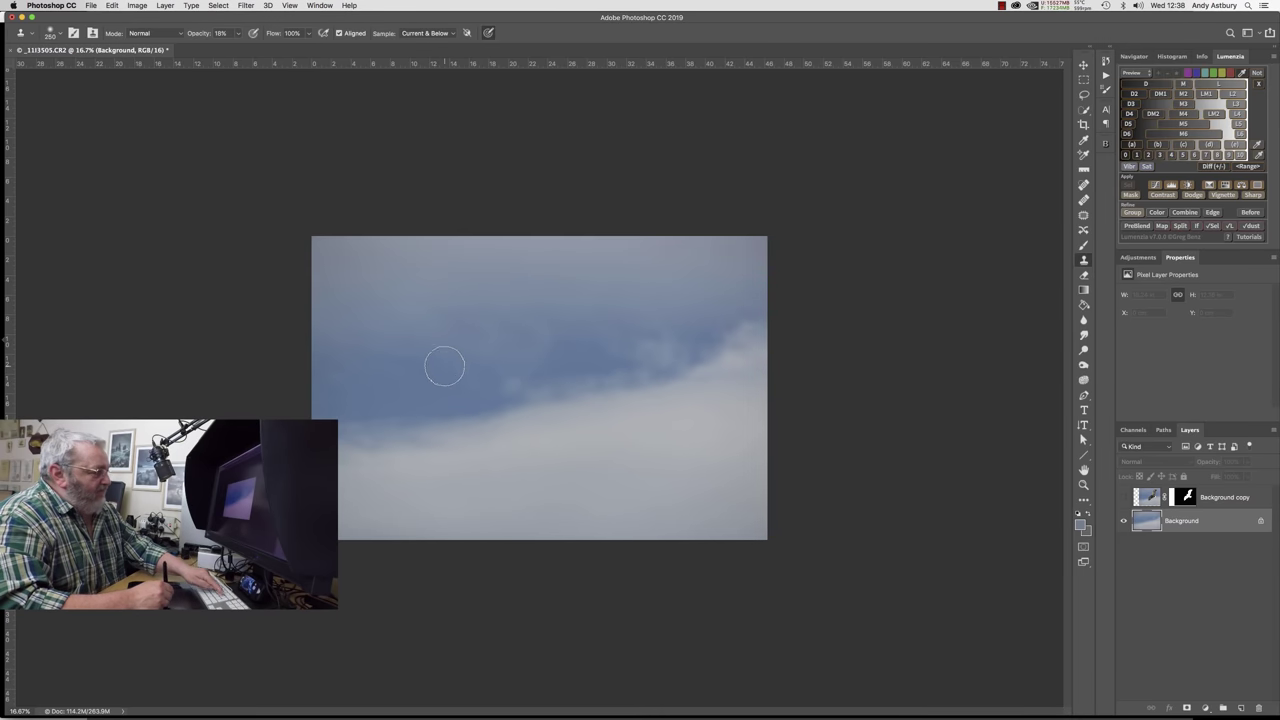
left_click(238, 34)
left_click_drag(246, 50, 248, 50)
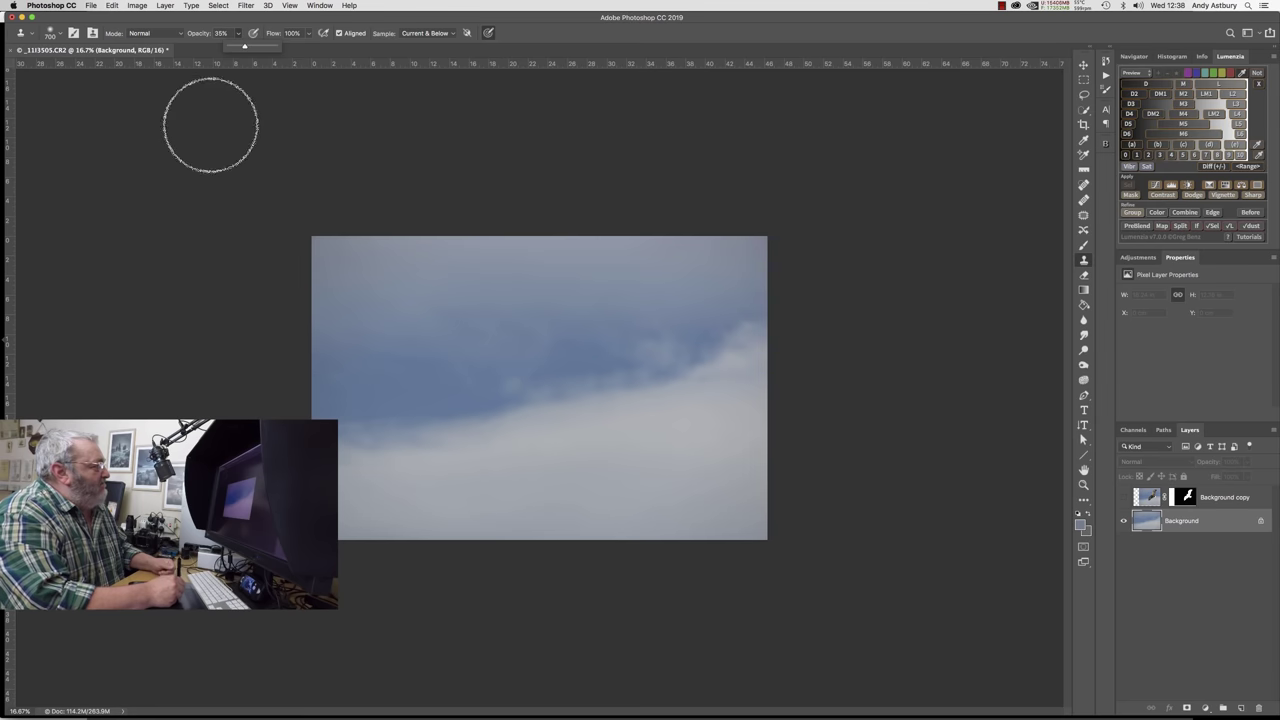
left_click(55, 40)
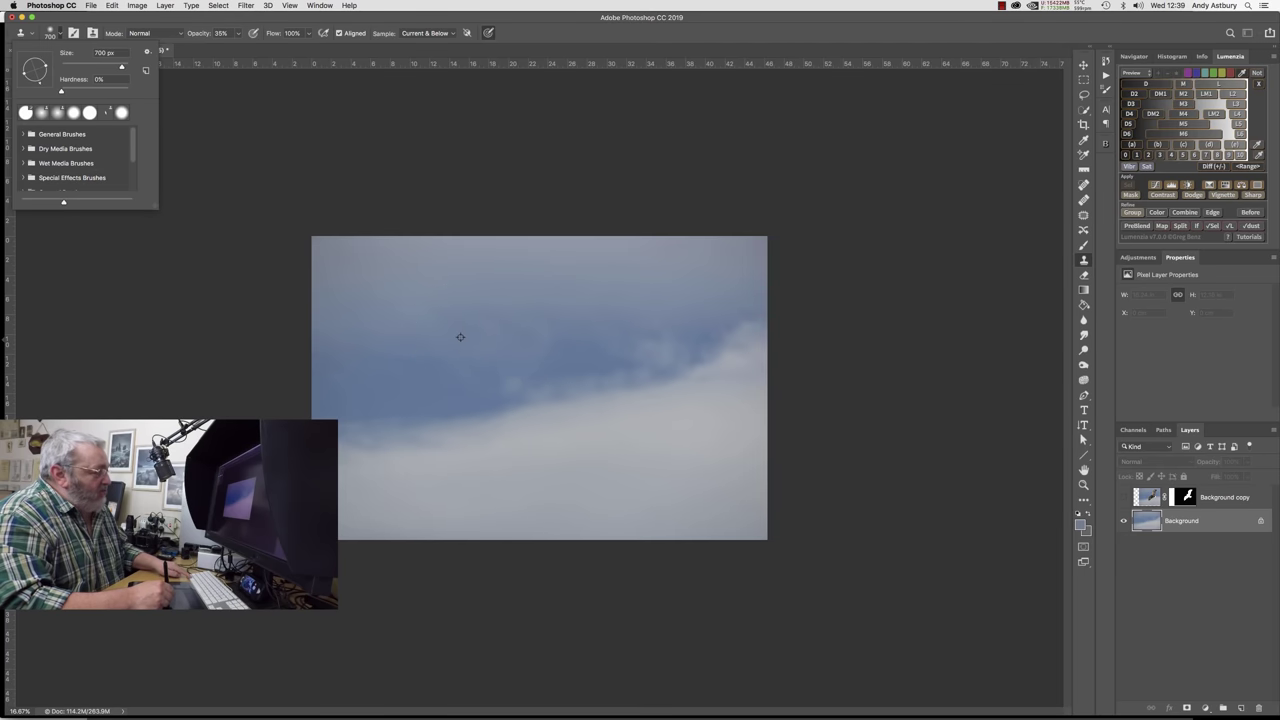
left_click(457, 335, "alt")
mouse_move(538, 370)
left_mouse_down()
mouse_move(572, 343)
mouse_move(537, 381)
mouse_move(510, 383)
mouse_move(527, 393)
mouse_move(498, 399)
mouse_move(511, 376)
mouse_move(429, 437)
mouse_move(380, 420)
left_mouse_up()
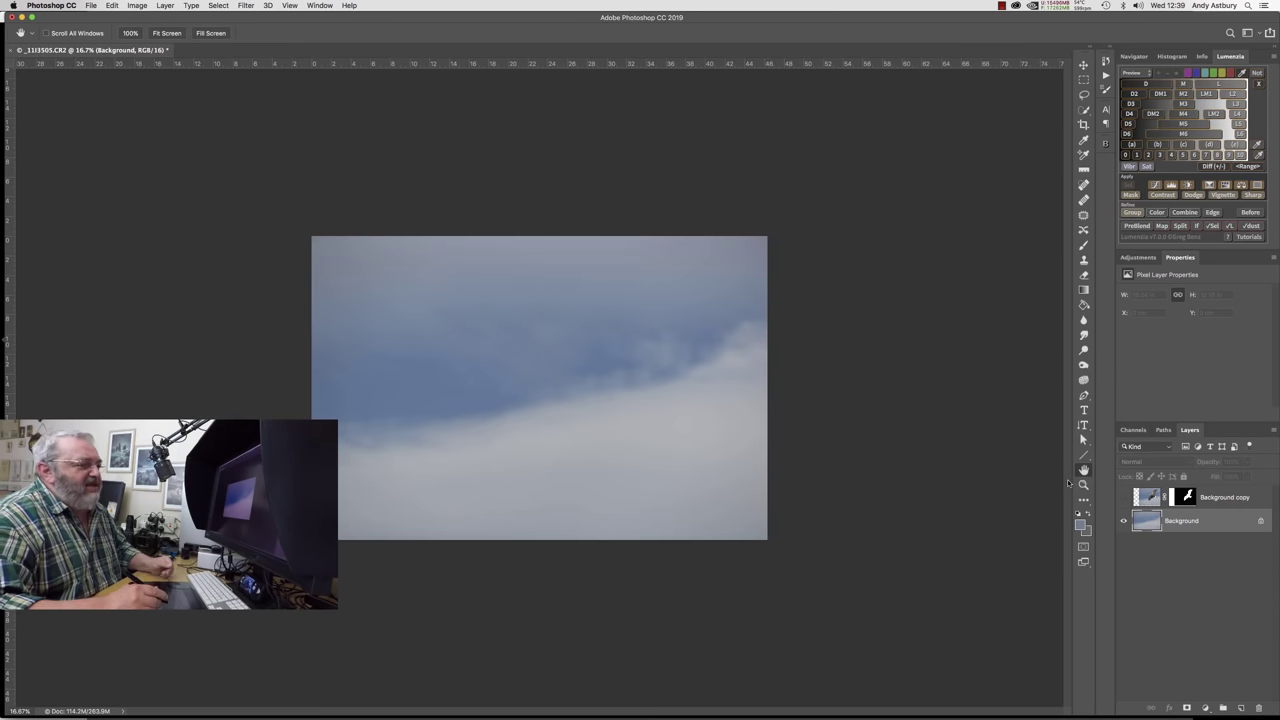
Show the Background copy layer again, and examine the eagle's mask edges at 100% with its layer mask active
left_click(1122, 497)
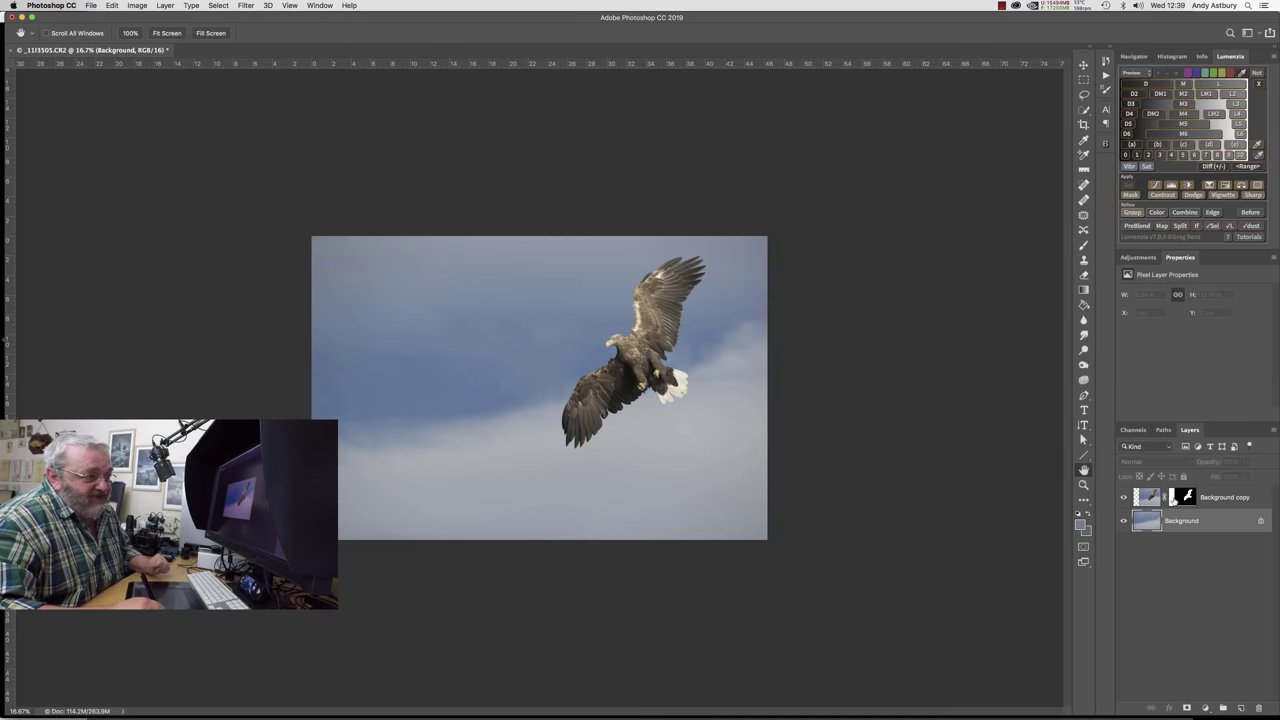
left_click(1184, 497)
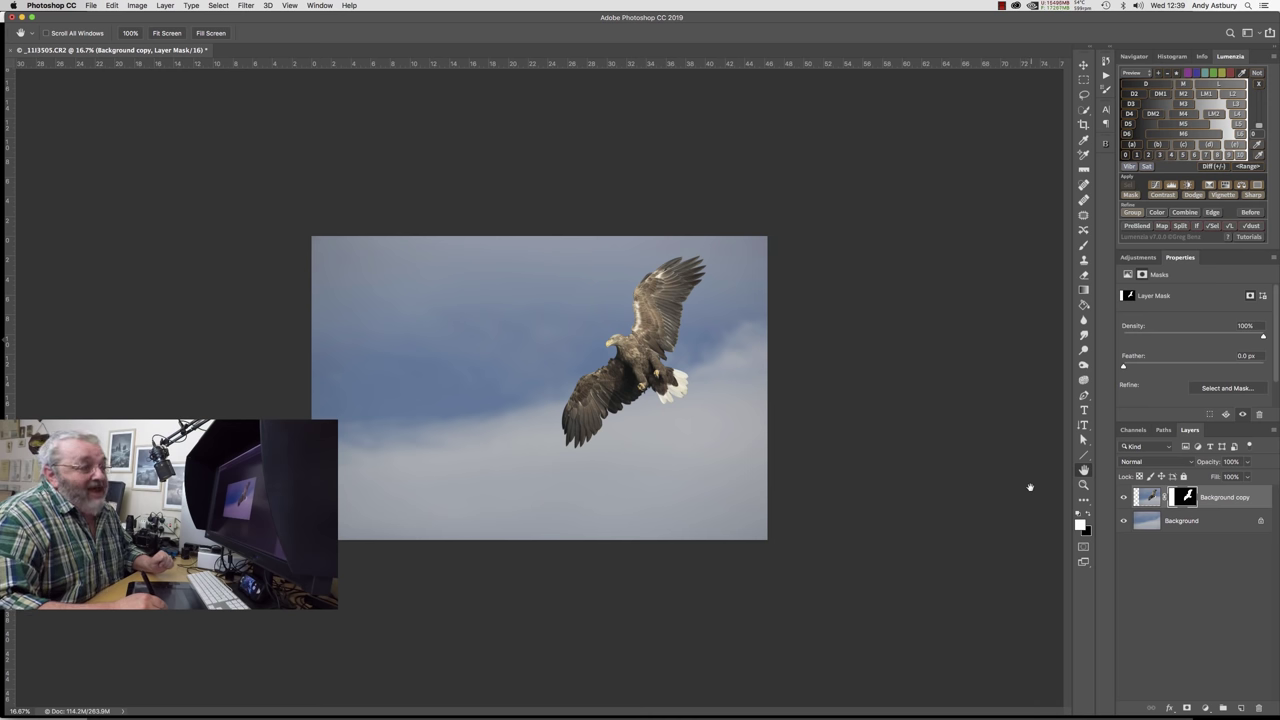
double_click(1083, 484)
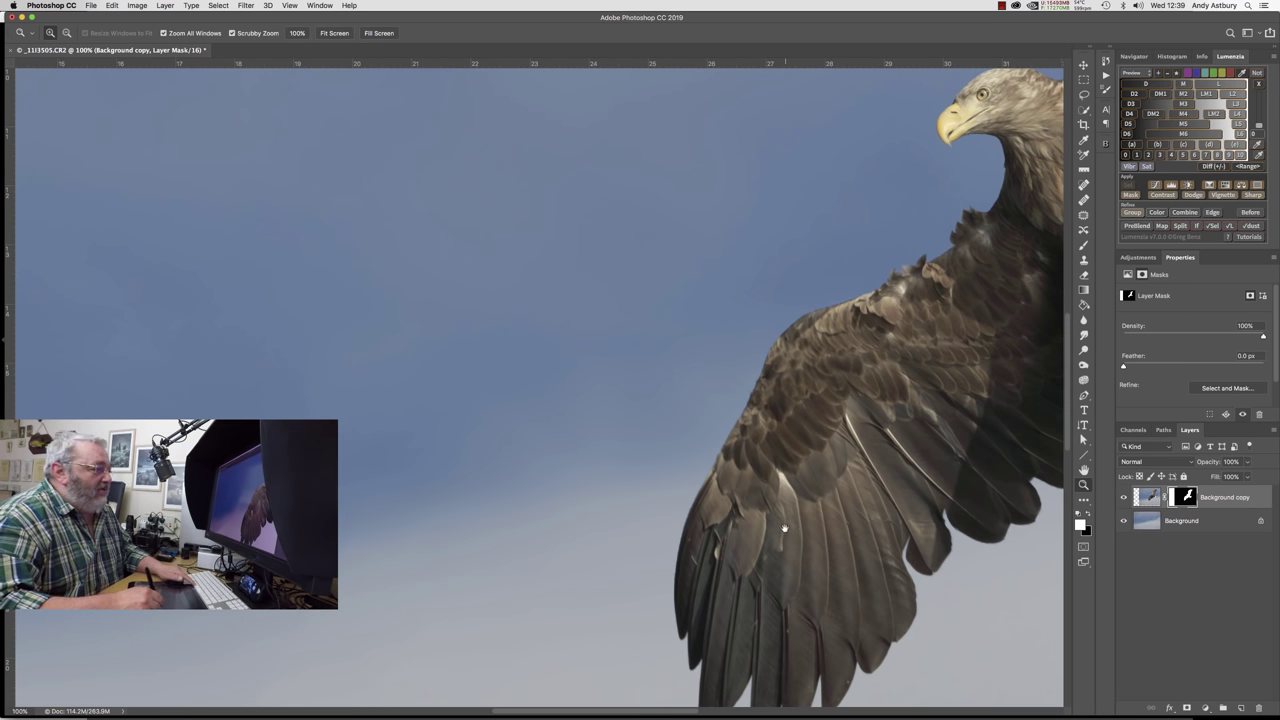
left_click_drag(783, 531, 434, 534)
left_click_drag(561, 452, 356, 542)
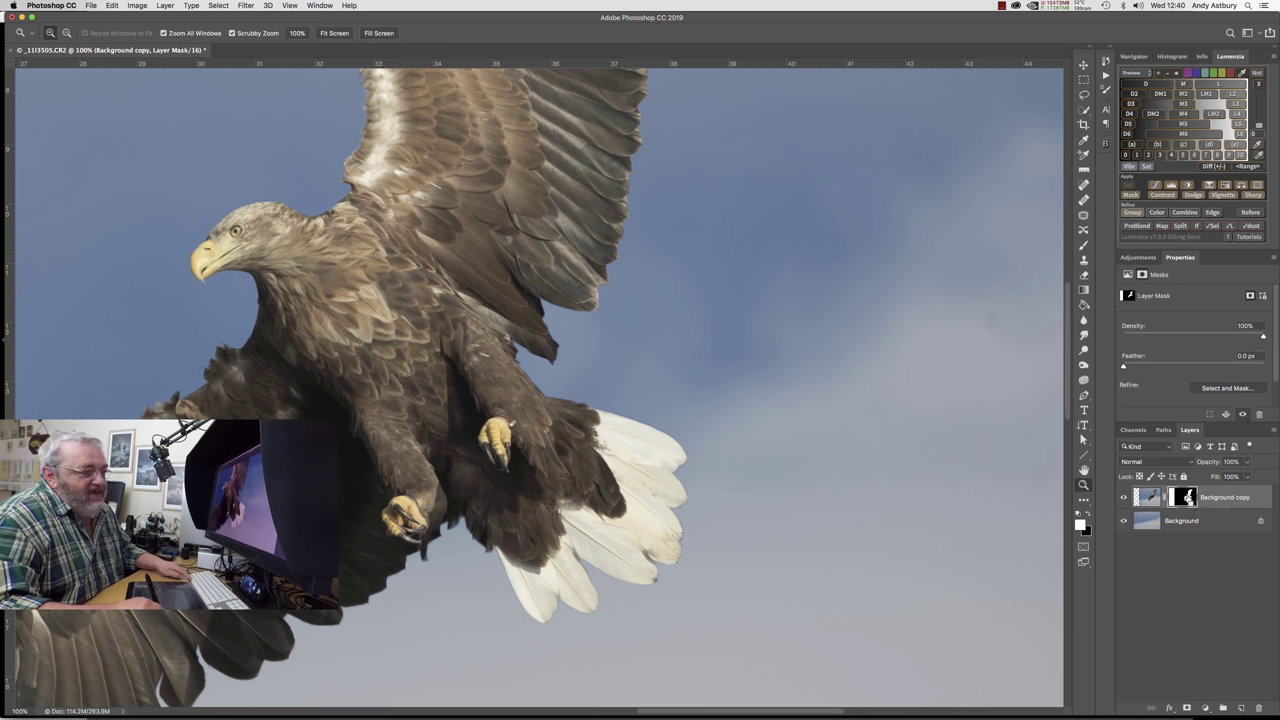
Load the eagle's layer mask as a selection and open it in Select and Mask
left_click(1187, 497, "super")
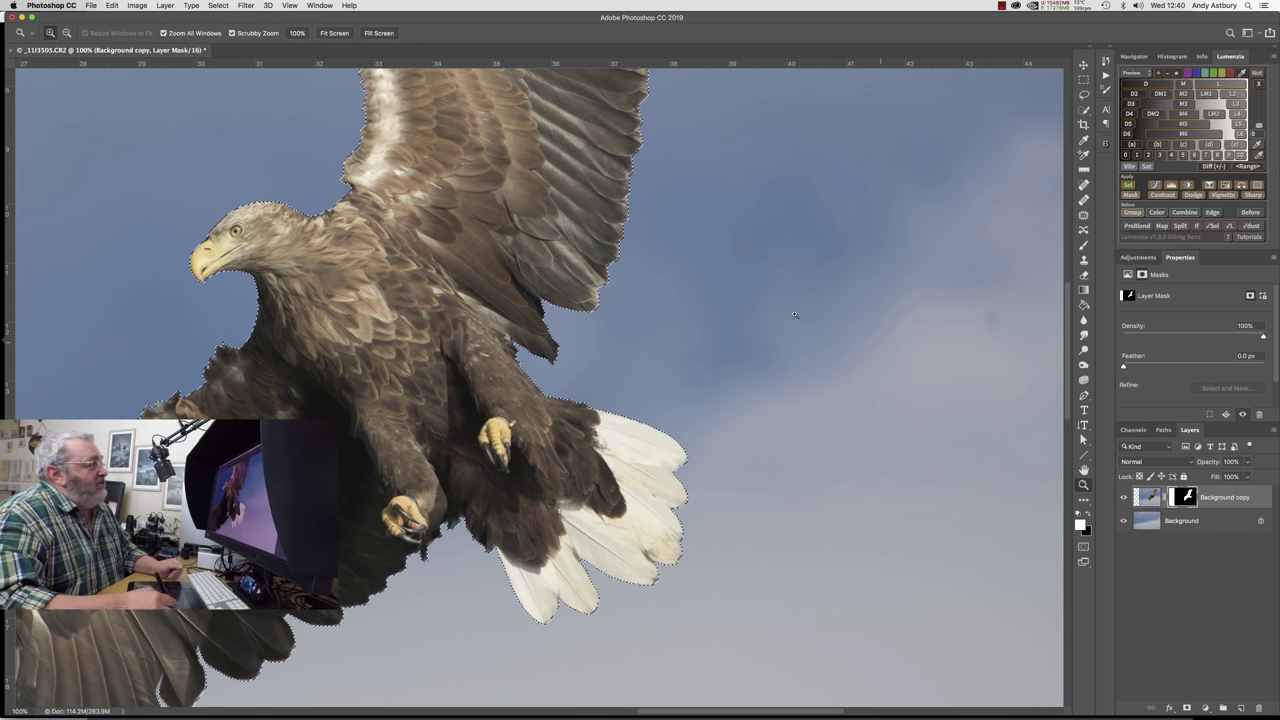
left_click(218, 5)
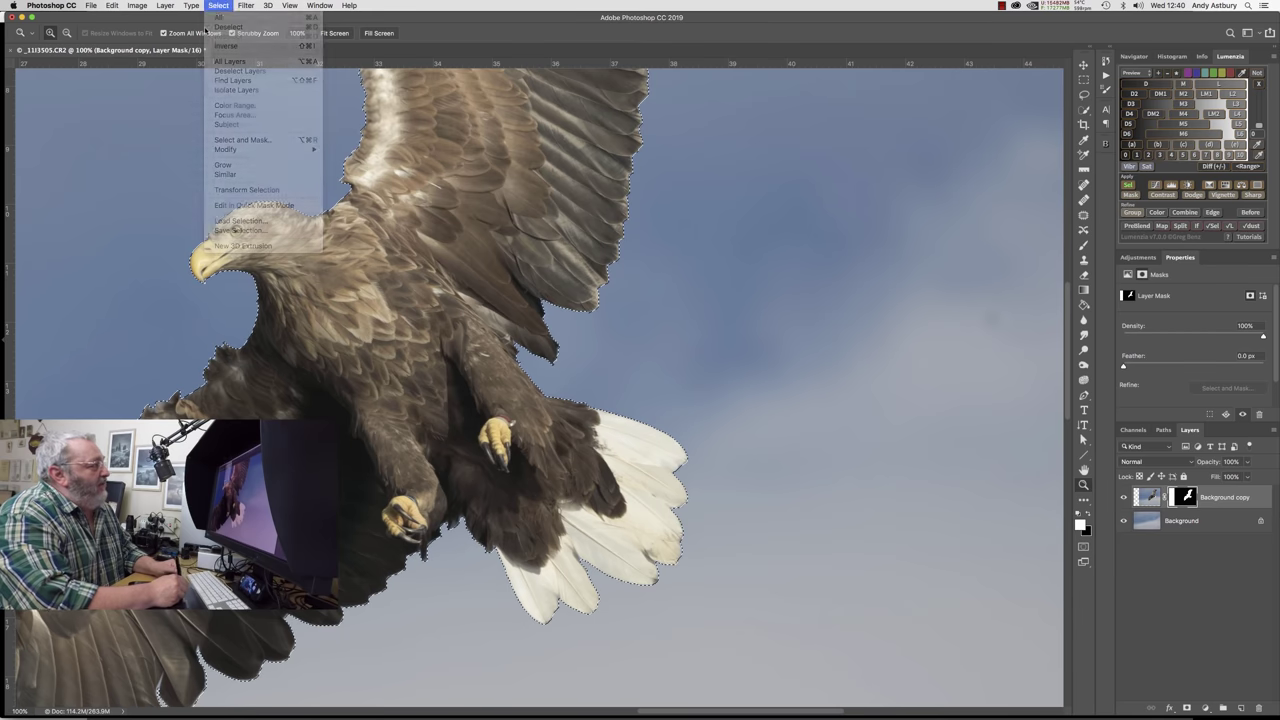
left_click(228, 53)
left_click(218, 5)
left_click(234, 138)
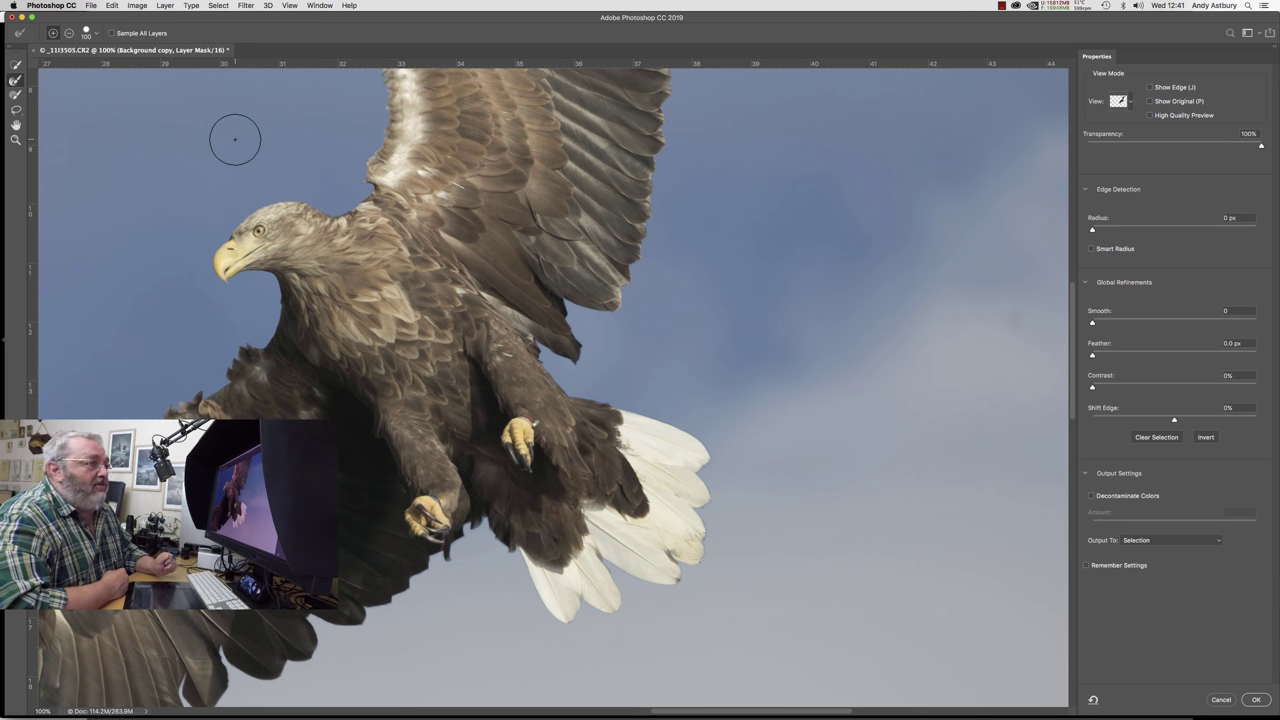
Cancel Select and Mask, and open the eagle selection in the Refine Edge dialog with output set to Layer Mask
left_click(1221, 699)
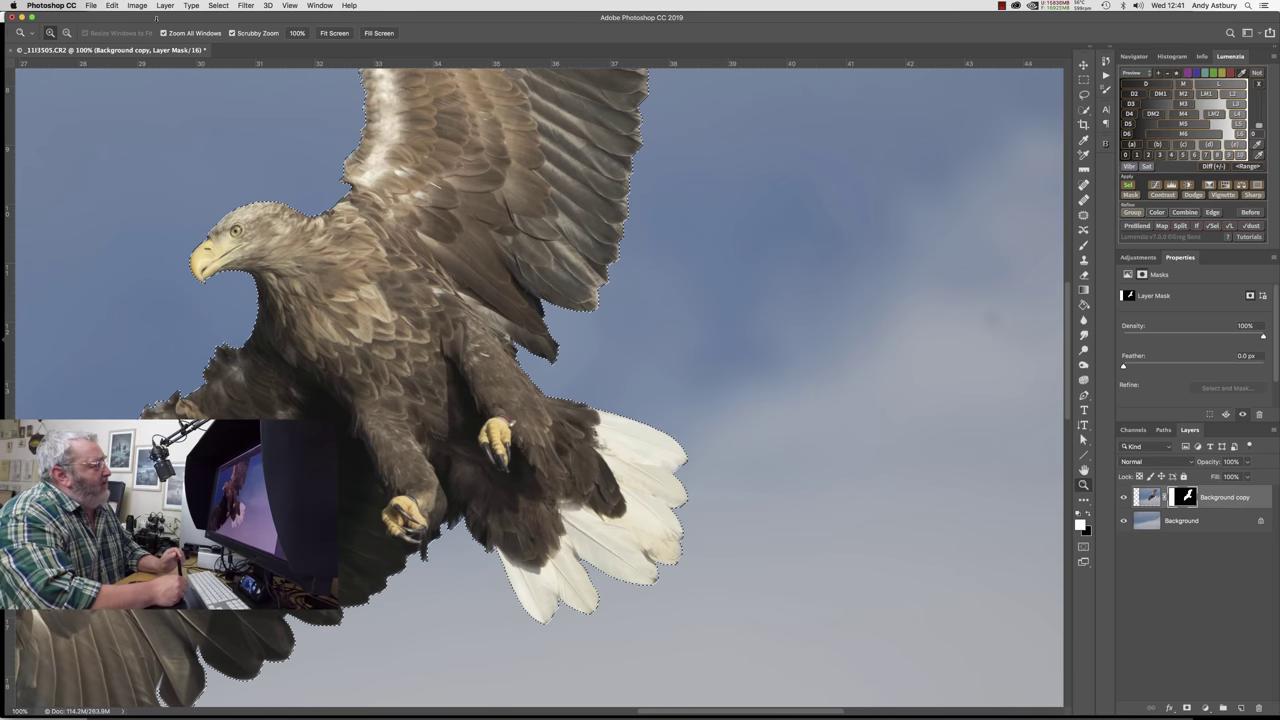
left_click(218, 6)
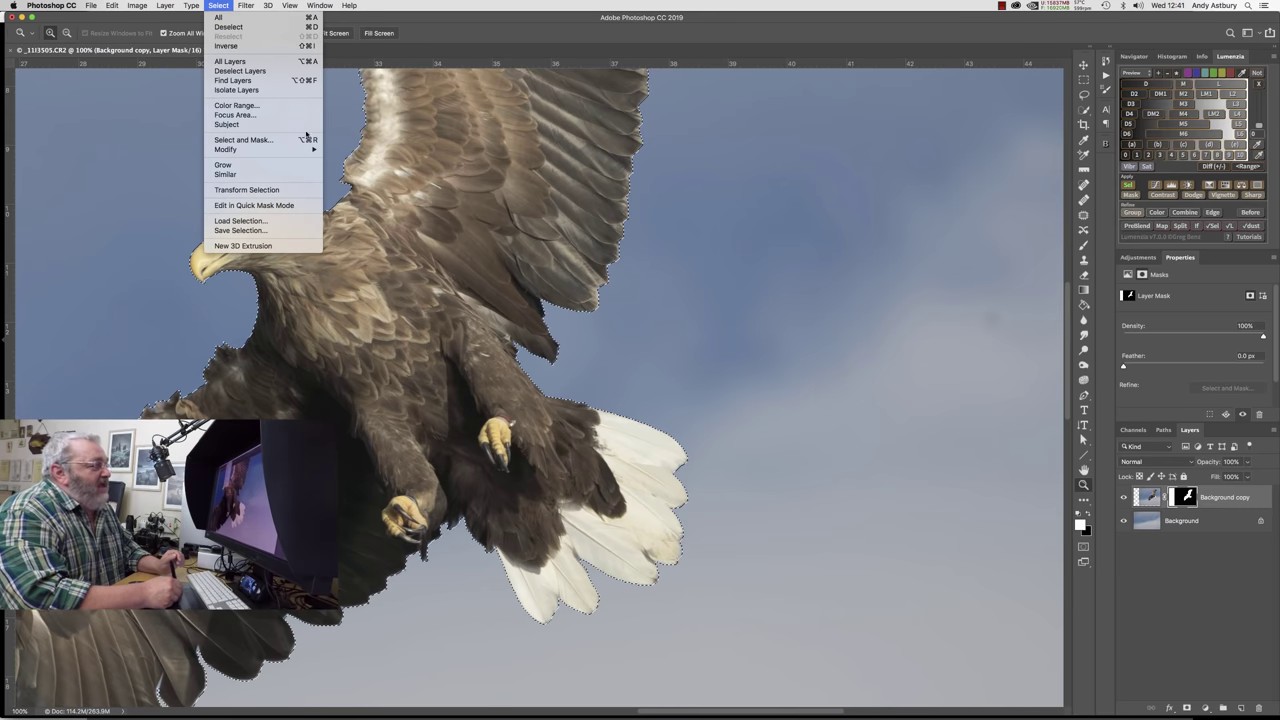
left_click(250, 140, "shift")
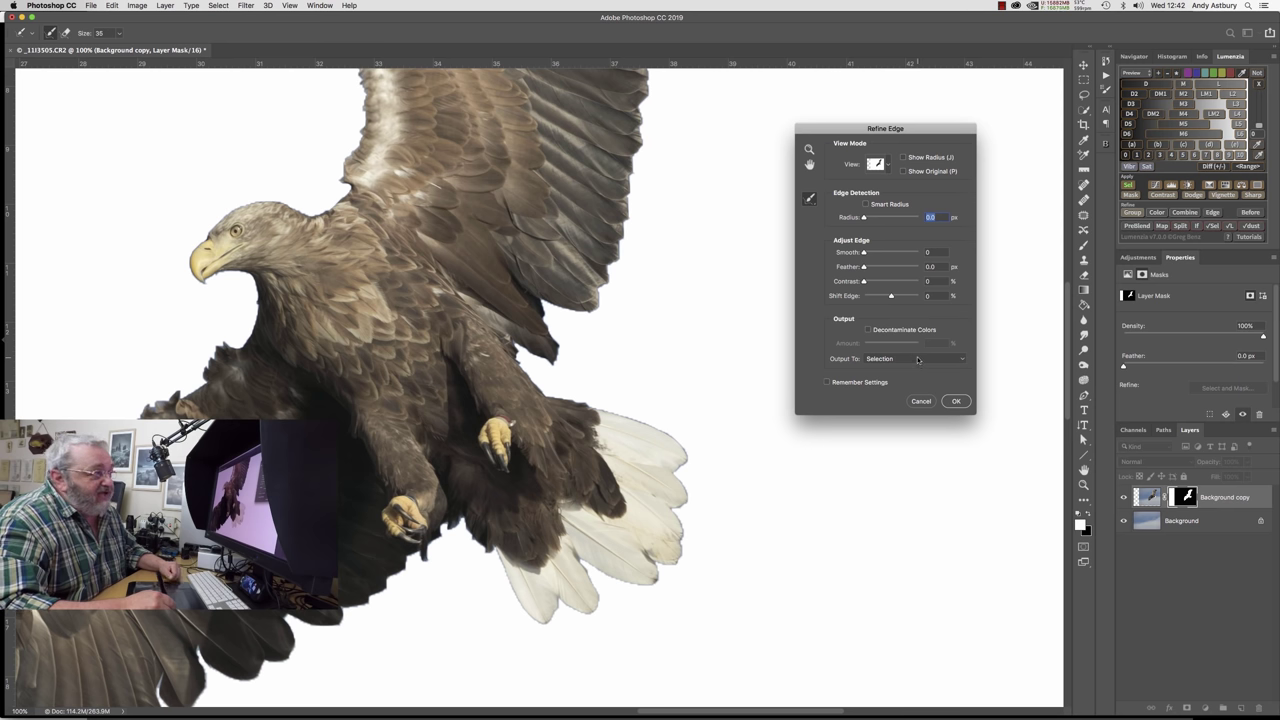
left_click(917, 360)
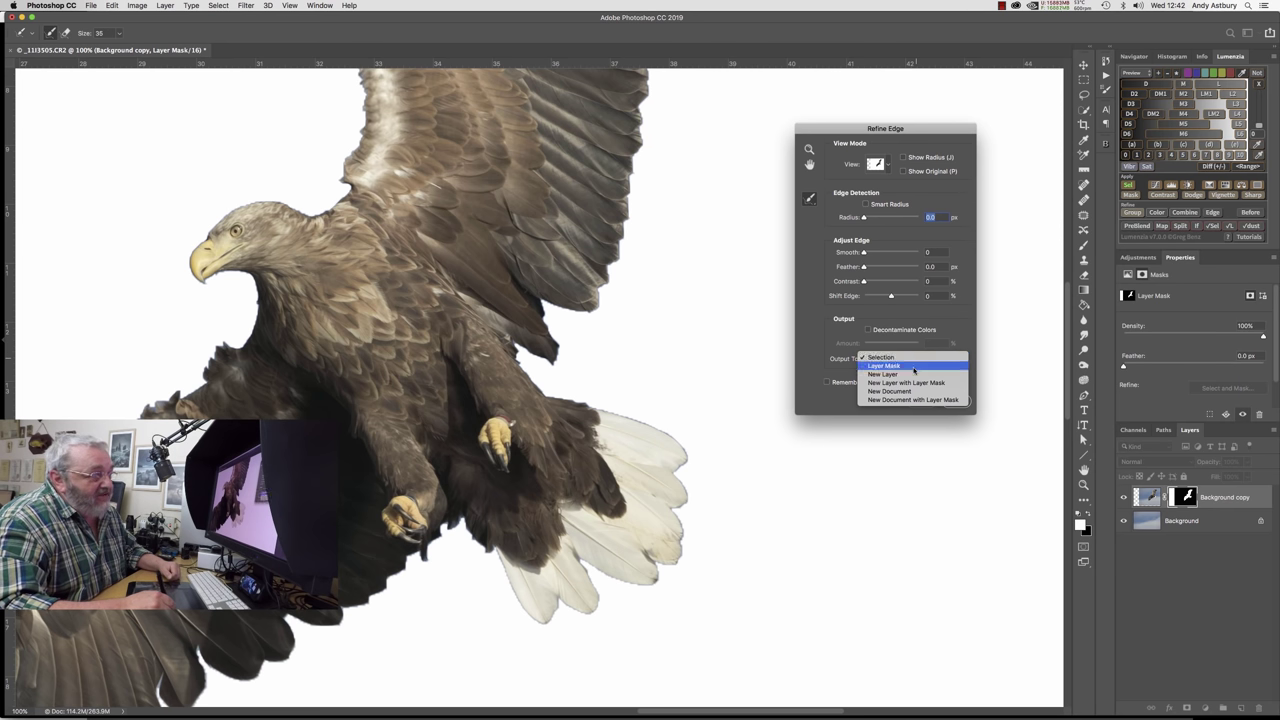
left_click(913, 366)
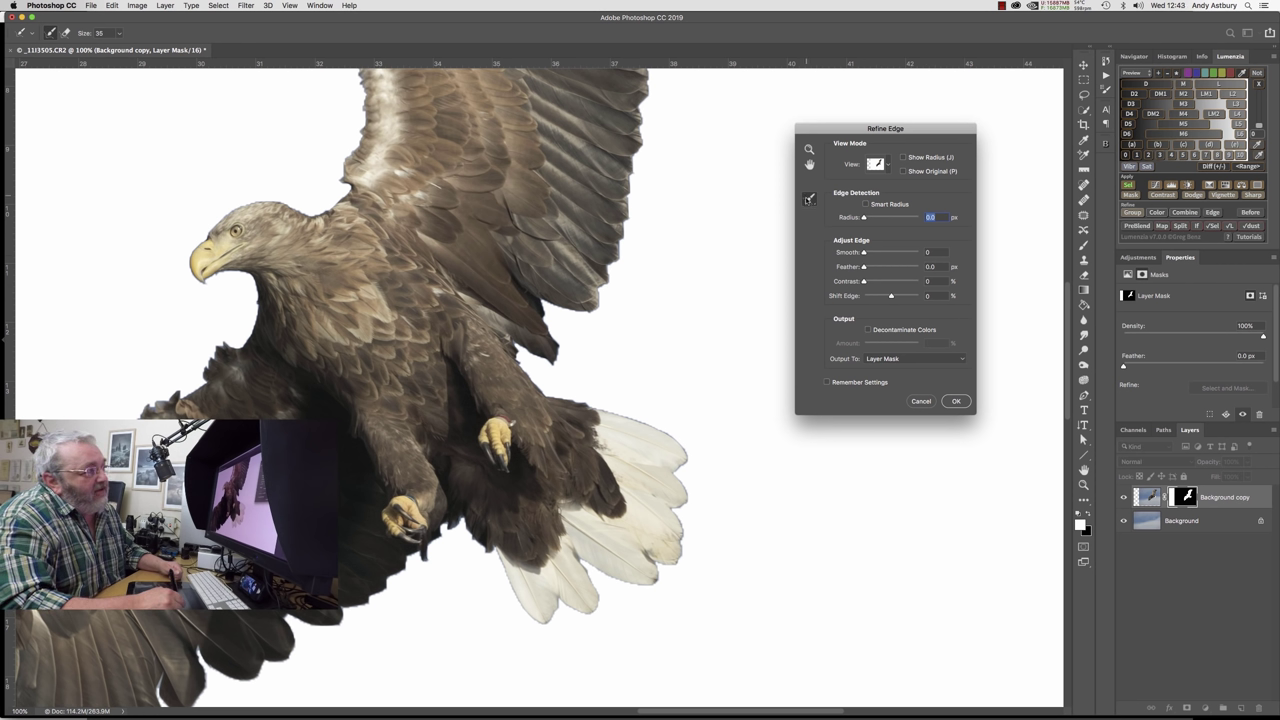
Refine the eagle's edges around the tail, talons and lower wing with the Refine Radius Tool
left_click(810, 200)
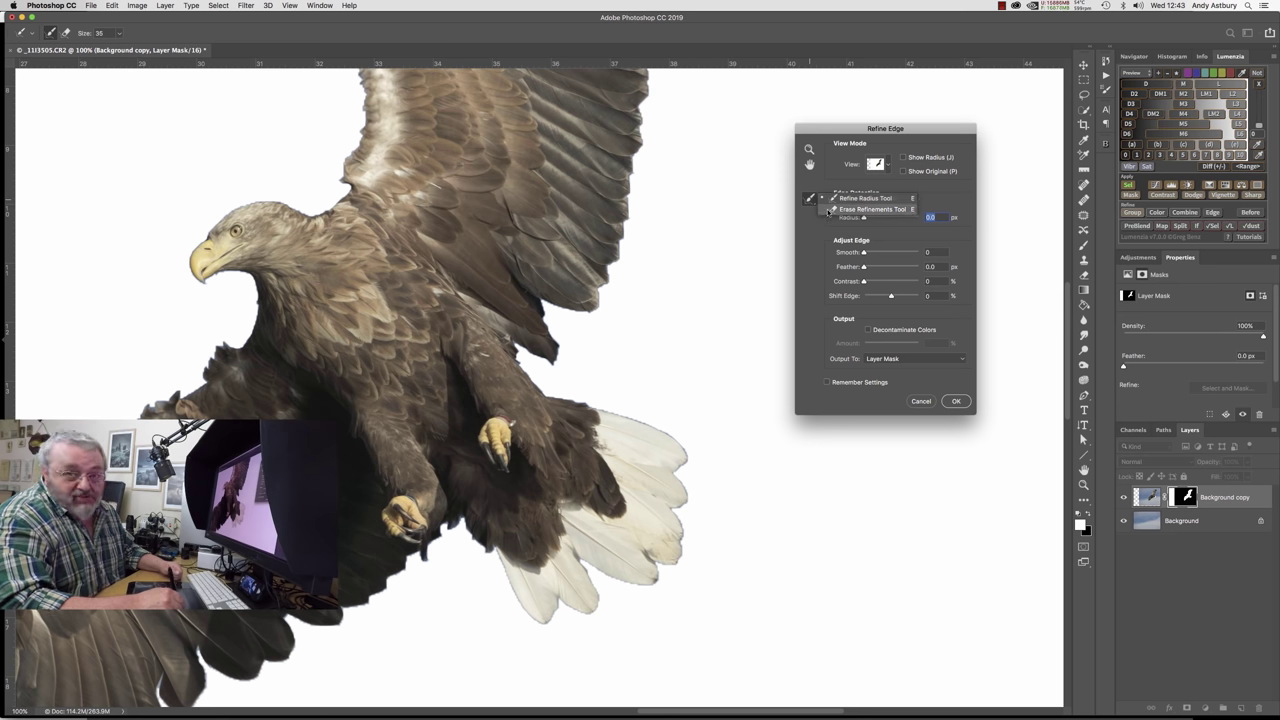
left_click(828, 199)
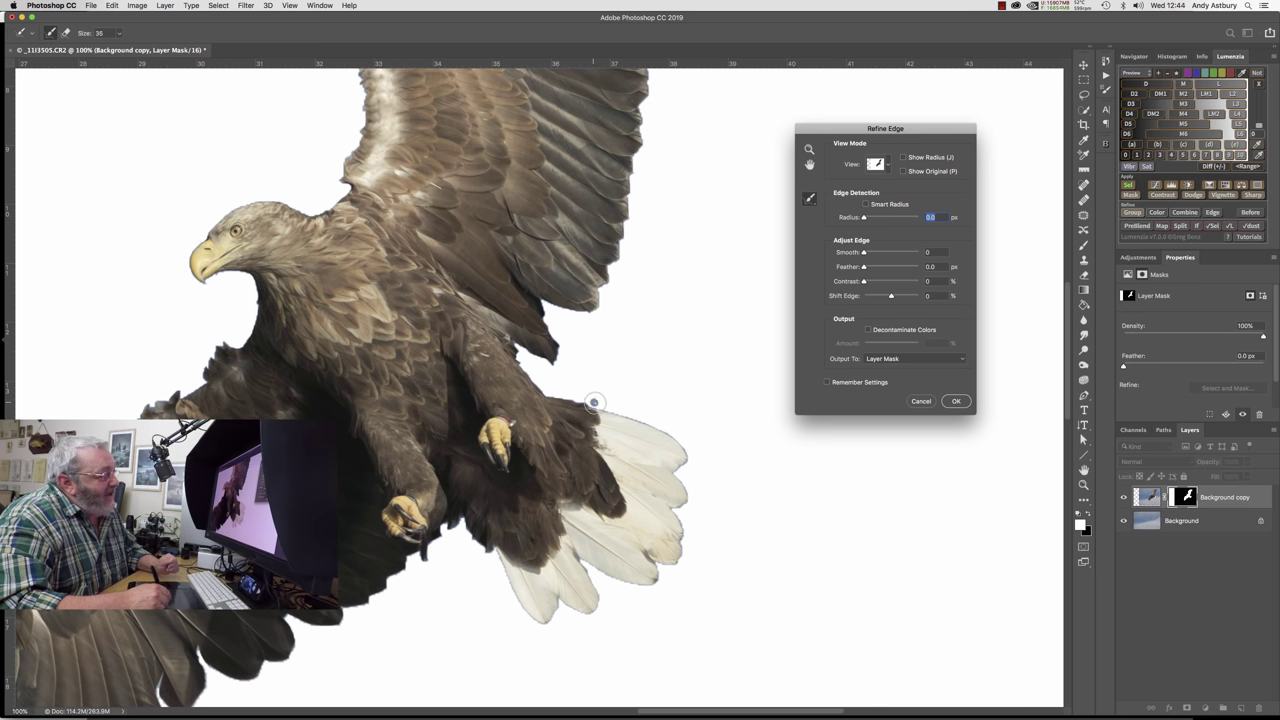
mouse_move(594, 402)
left_mouse_down()
mouse_move(685, 450)
mouse_move(692, 508)
mouse_move(676, 511)
mouse_move(679, 545)
mouse_move(652, 587)
mouse_move(585, 568)
mouse_move(602, 604)
mouse_move(594, 620)
mouse_move(562, 606)
mouse_move(537, 626)
mouse_move(506, 604)
mouse_move(505, 578)
mouse_move(472, 560)
mouse_move(465, 521)
mouse_move(464, 545)
left_mouse_up()
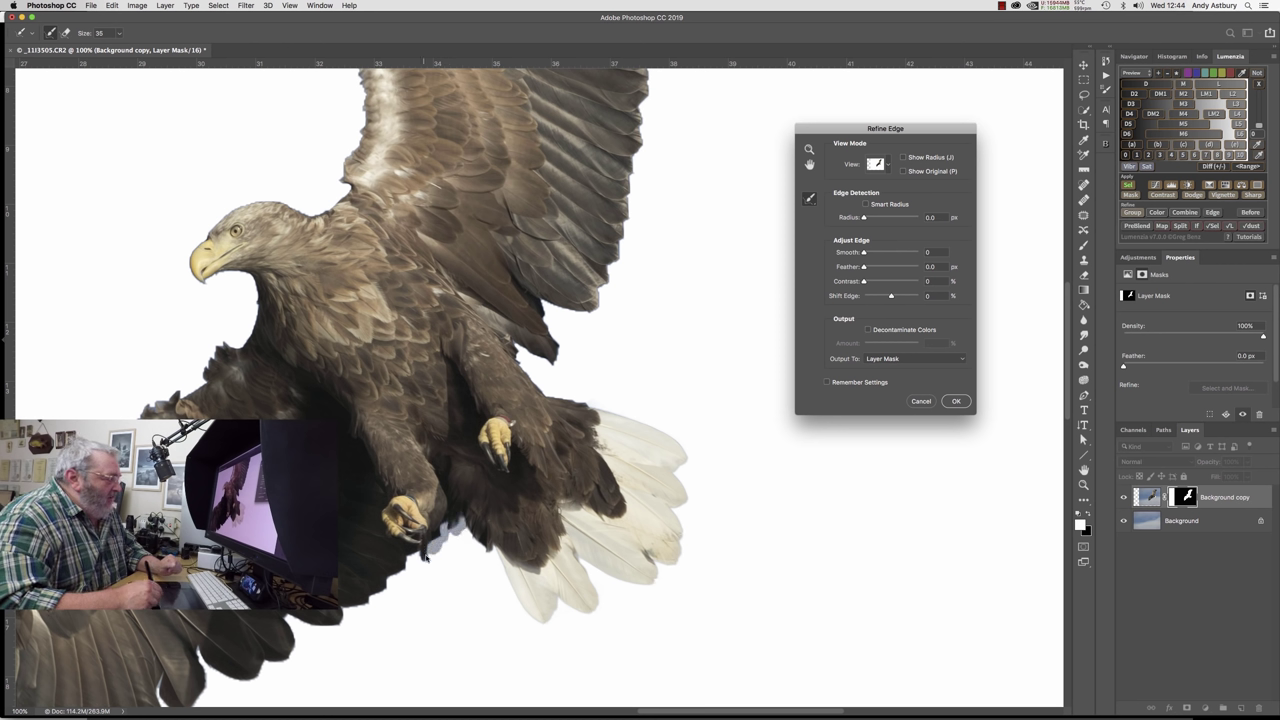
mouse_move(420, 563)
left_mouse_down()
mouse_move(338, 626)
mouse_move(287, 619)
mouse_move(288, 664)
mouse_move(214, 676)
mouse_move(198, 654)
mouse_move(168, 716)
left_mouse_up()
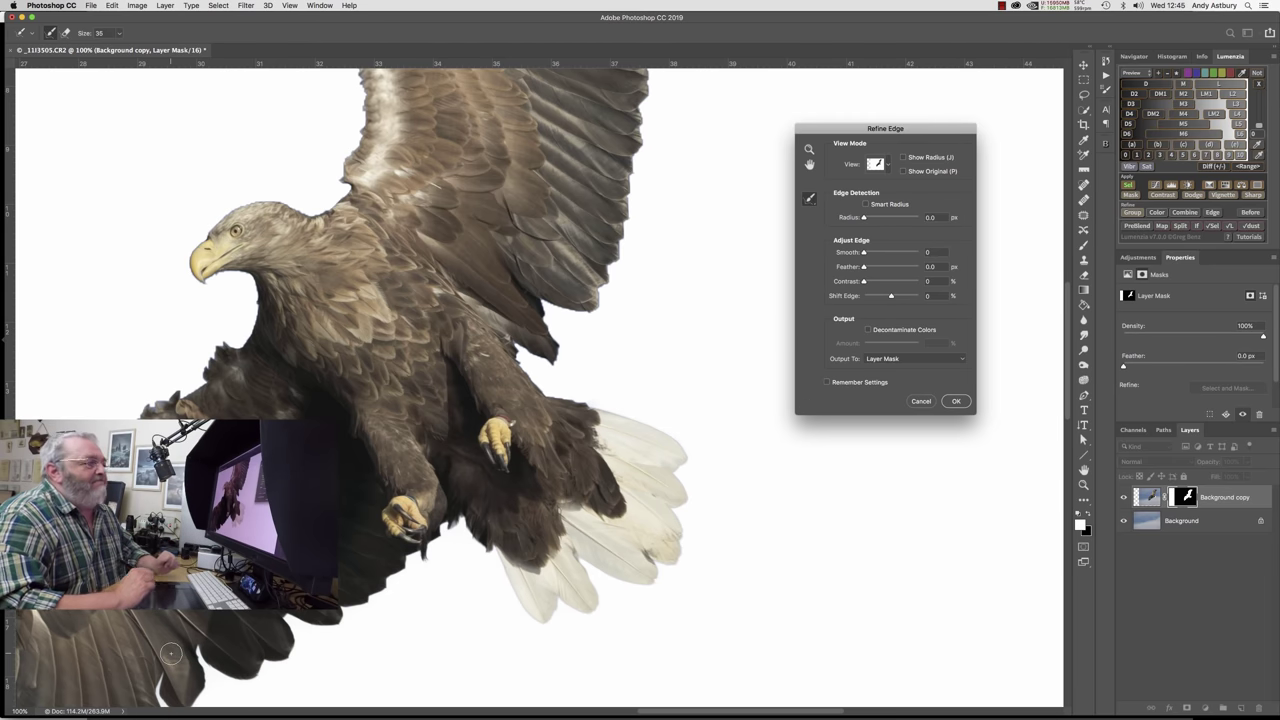
Try Decontaminate Colors on the refined edge, and return the output to Layer Mask
left_click(868, 330)
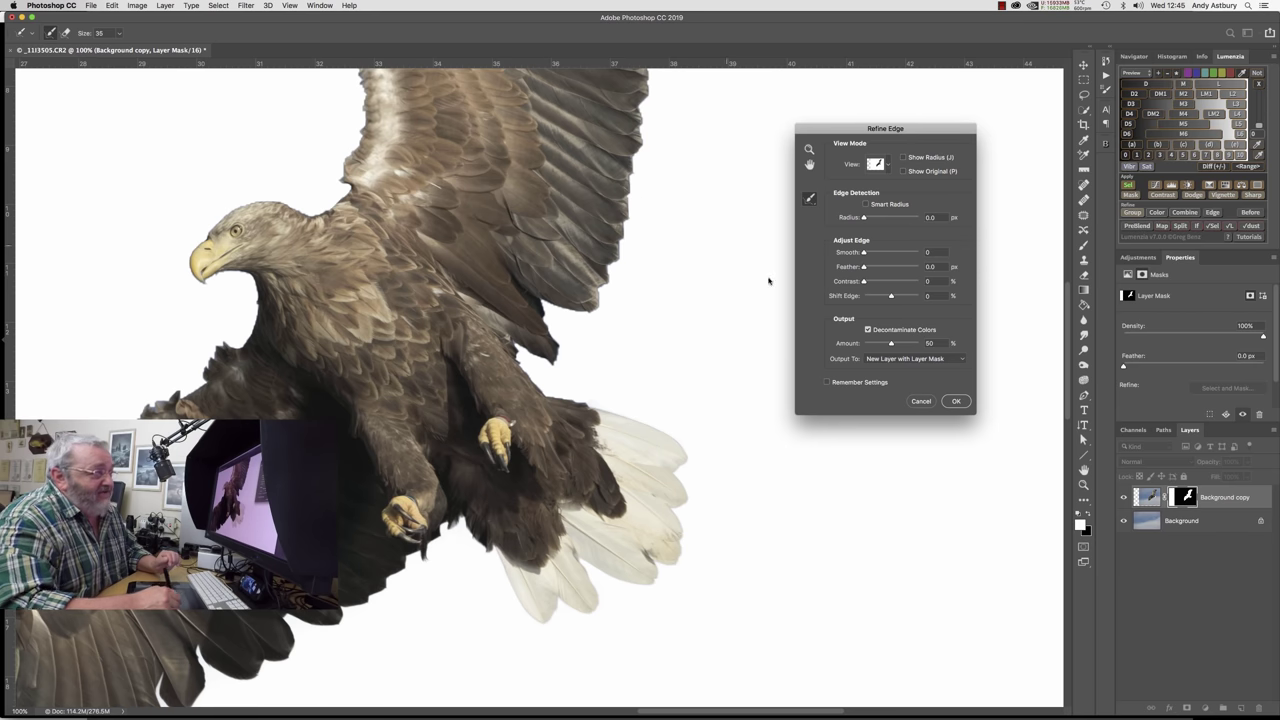
left_click(868, 330)
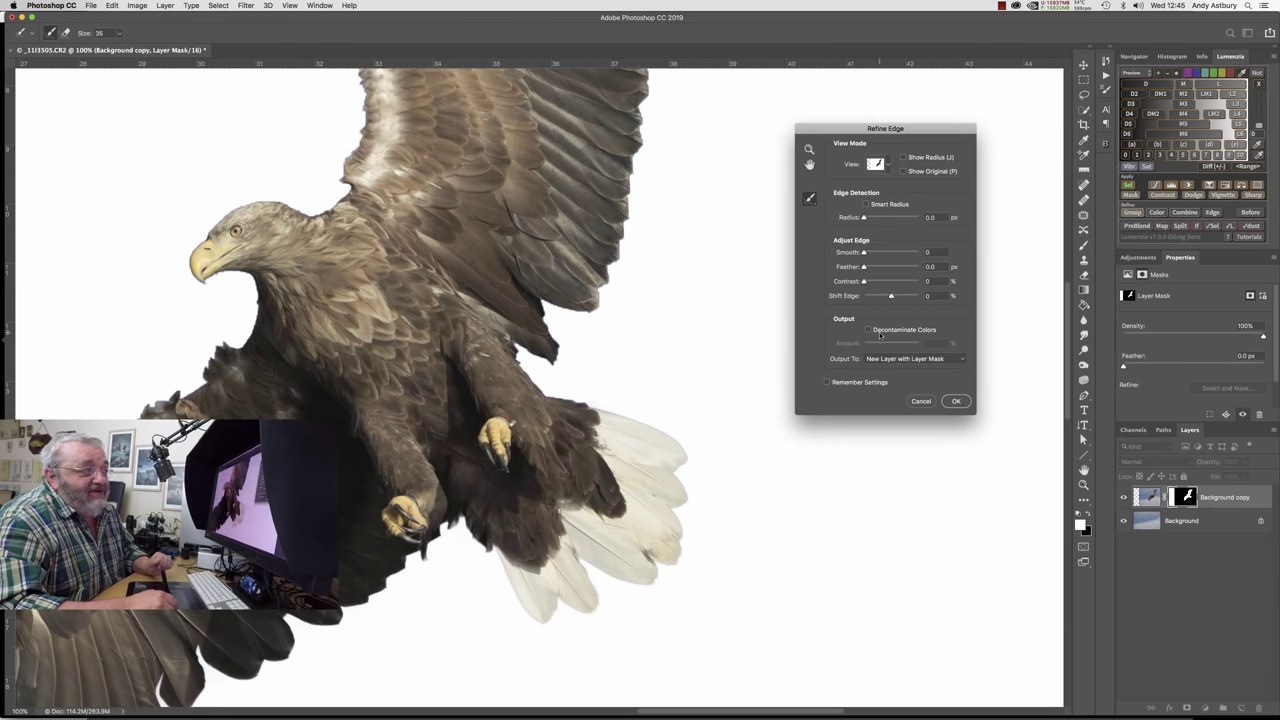
left_click(963, 360)
left_click(890, 344)
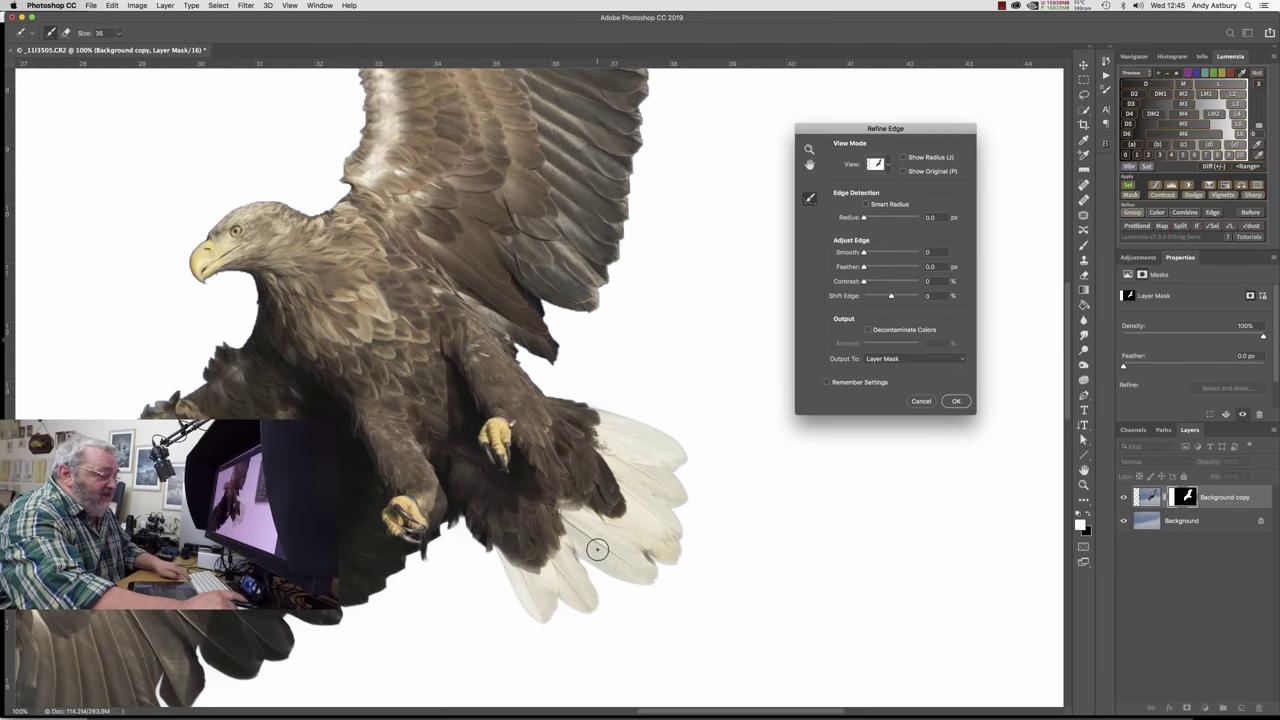
Apply the refined edge to the eagle's layer mask
key("super+minus")
key("super+minus")
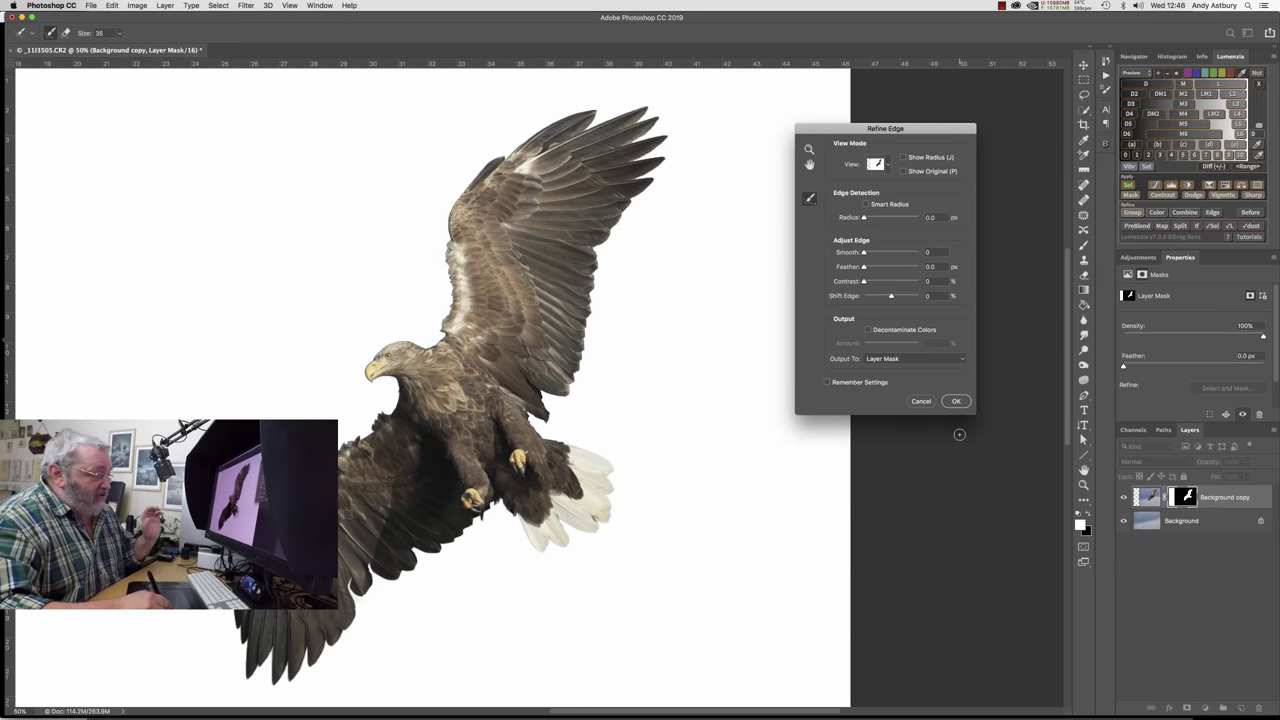
left_click(955, 401)
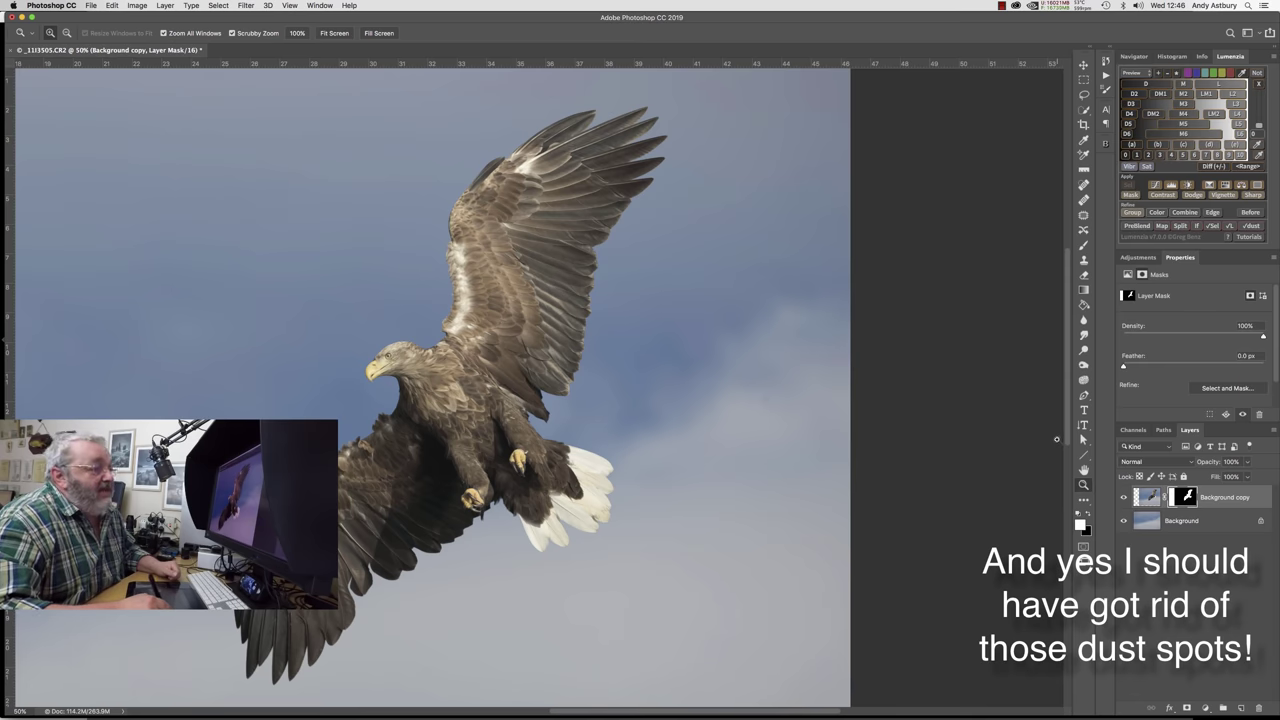
Sharpen the image content of the Background copy layer with Unsharp Mask at amount 100%, radius 0.4 pixels and threshold 0
double_click(1083, 469)
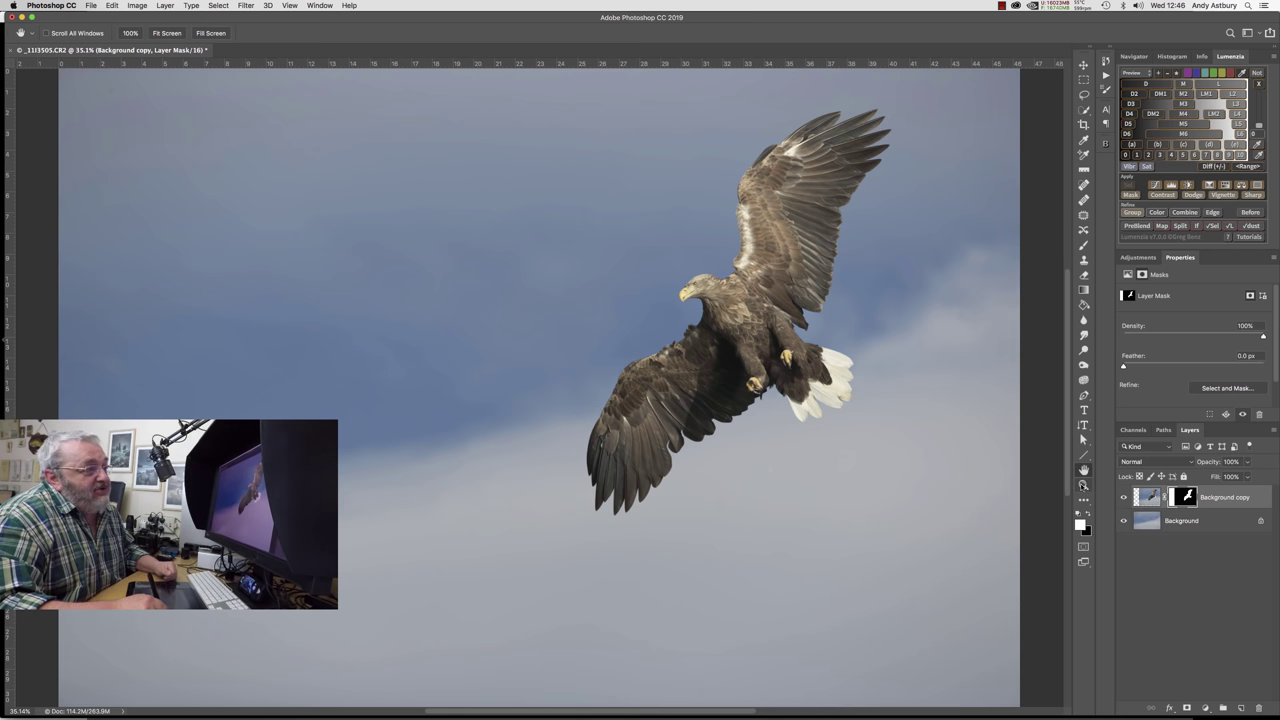
left_click(1082, 484)
double_click(1083, 485)
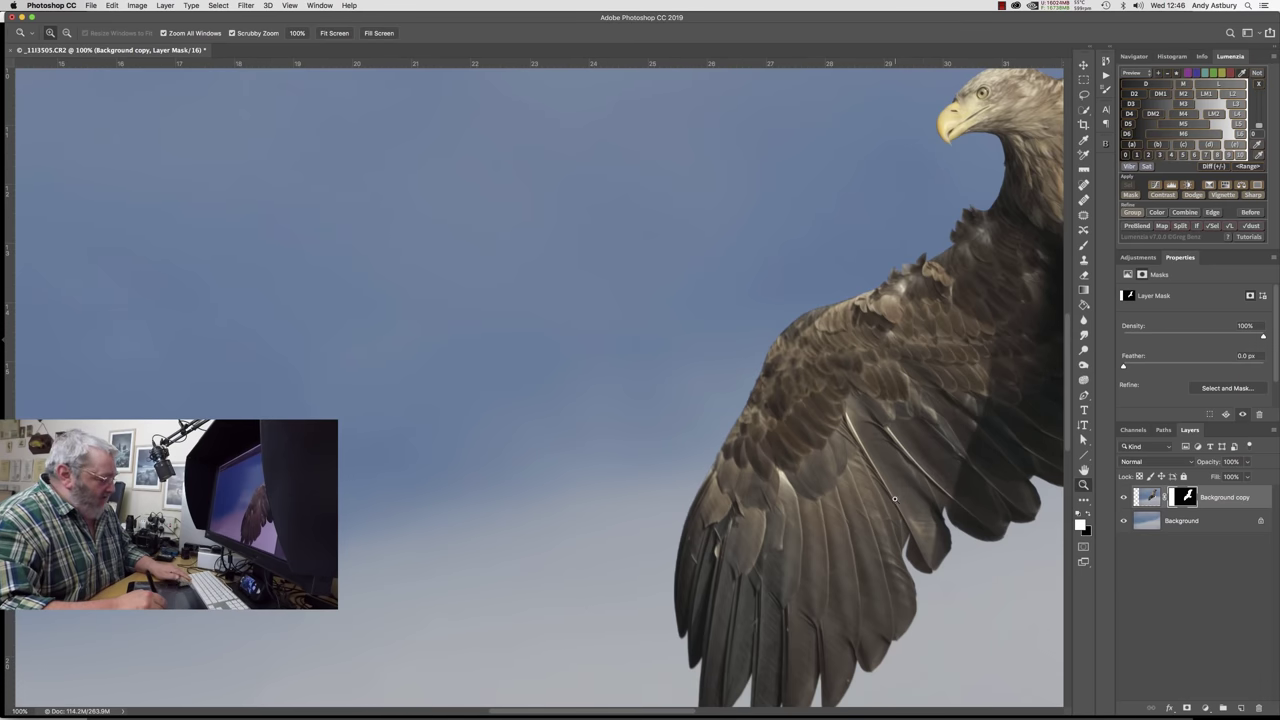
left_click_drag(937, 457, 557, 486)
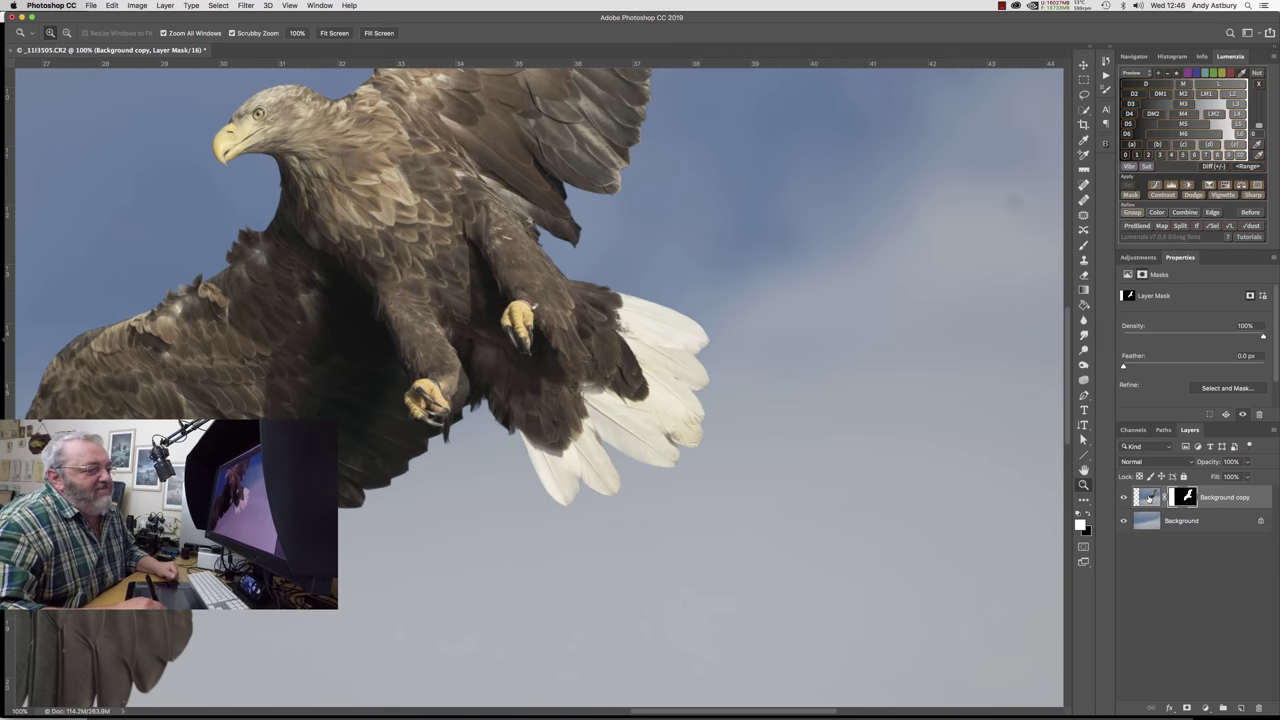
left_click(1148, 497)
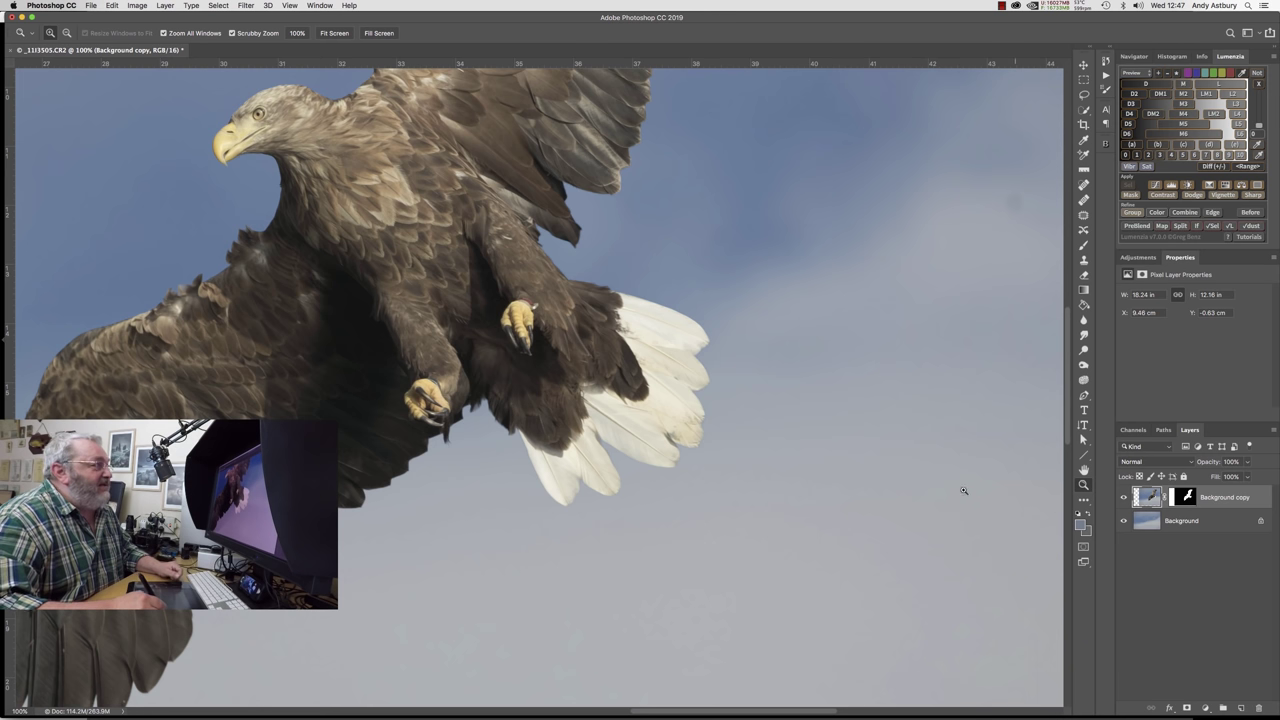
left_click(245, 6)
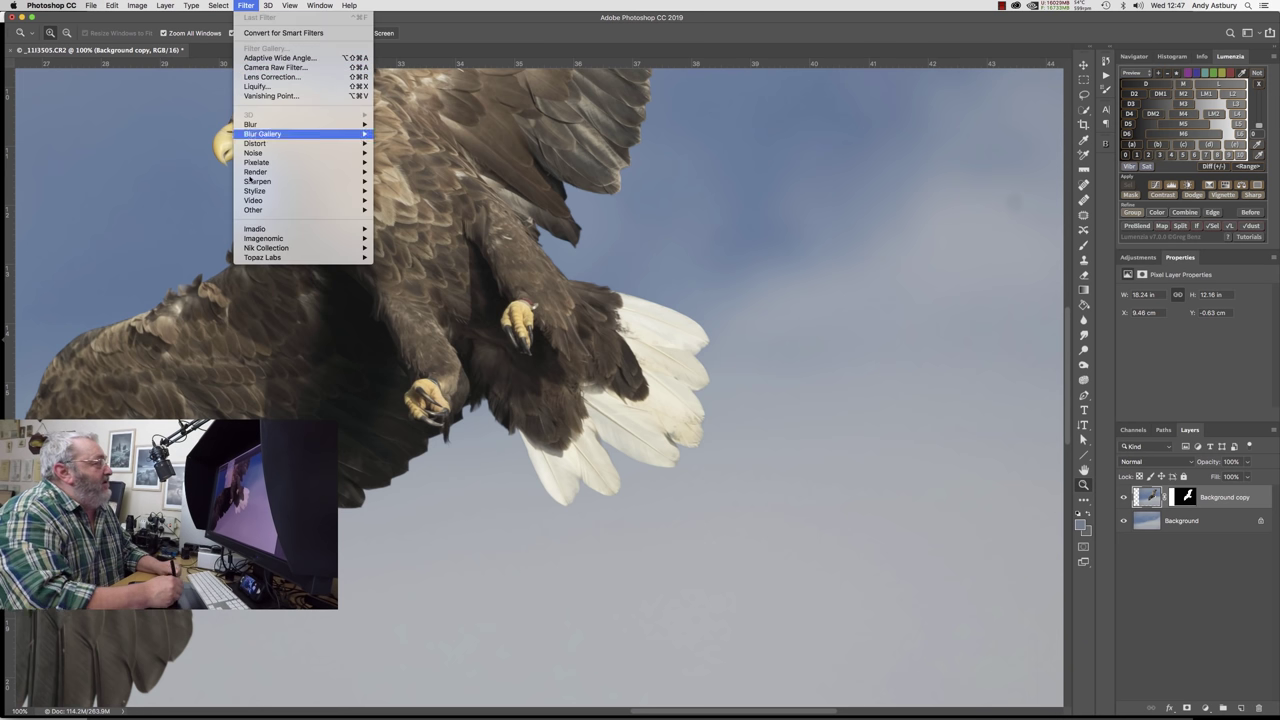
mouse_move(290, 181)
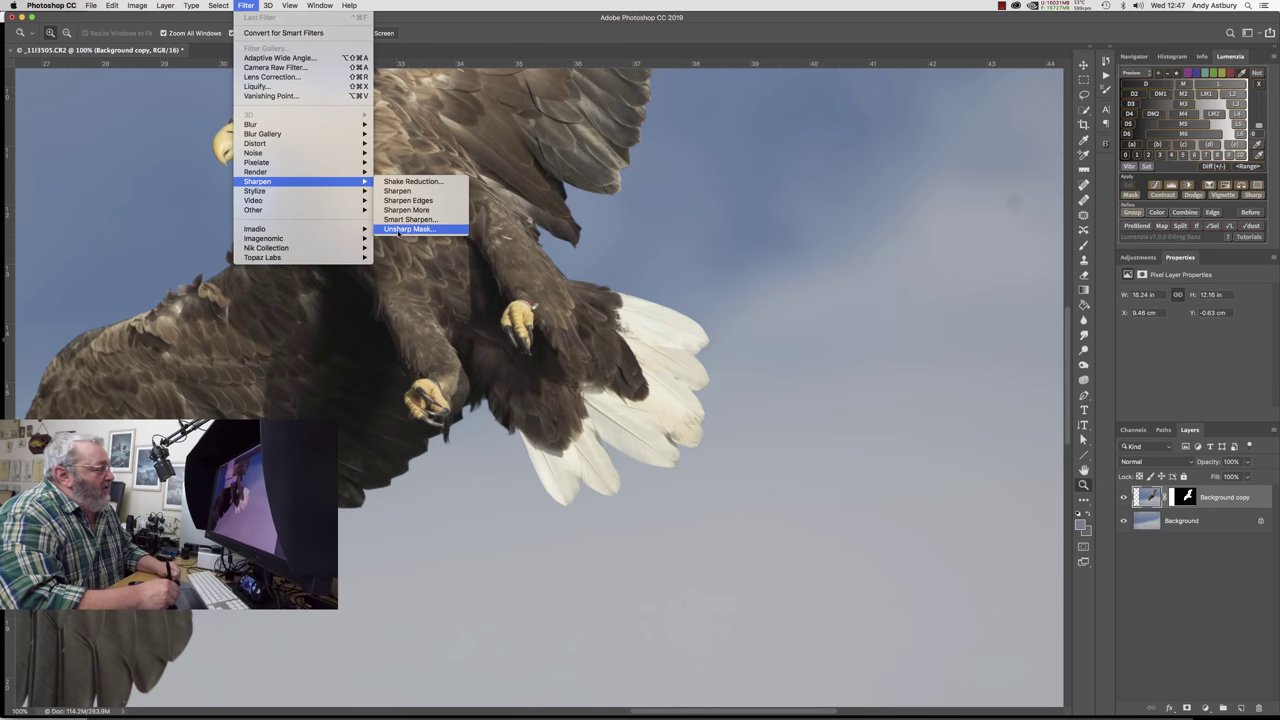
left_click(398, 229)
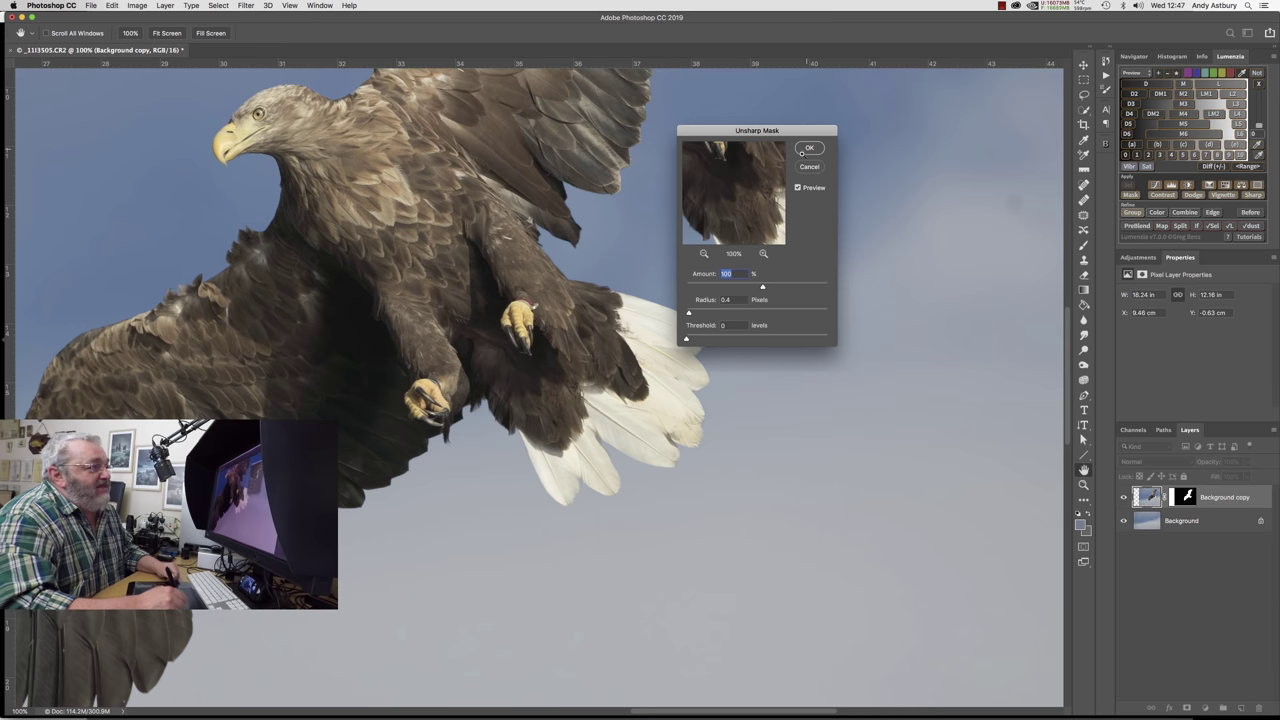
left_click(808, 148)
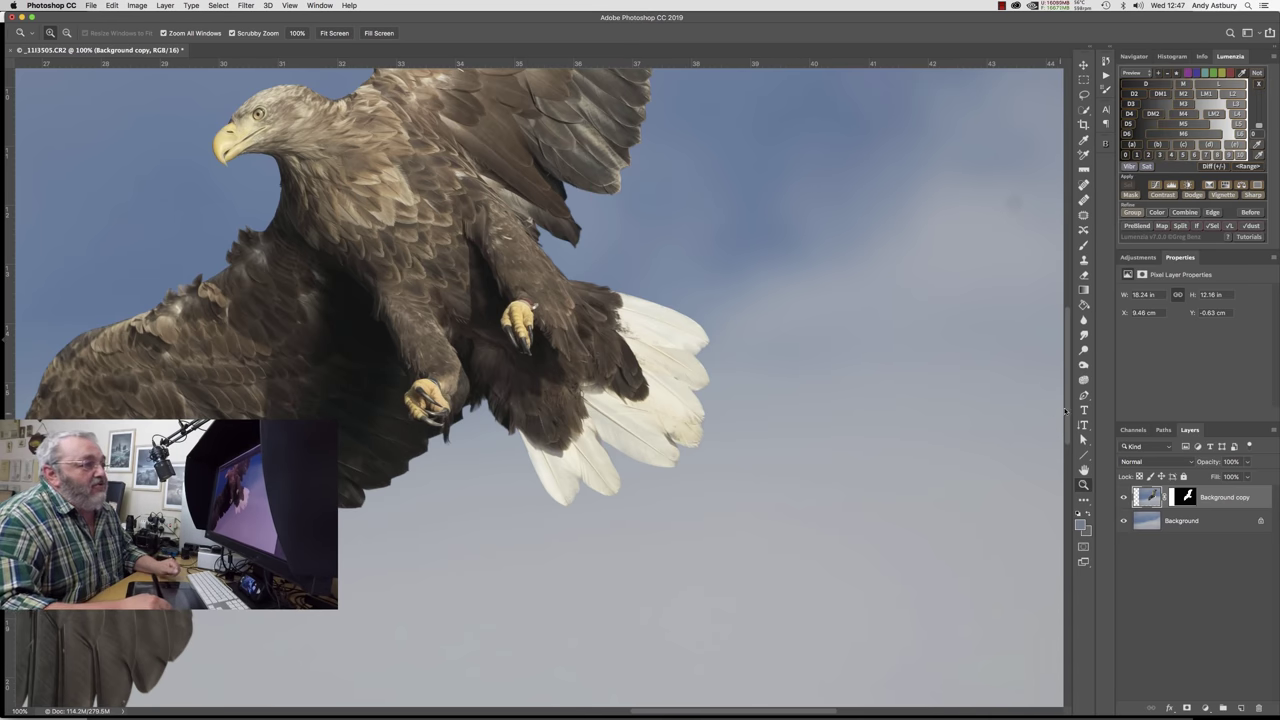
Check the eagle's wing edges at 100%, and flatten the image into a single layer
left_click_drag(1066, 412, 1061, 289)
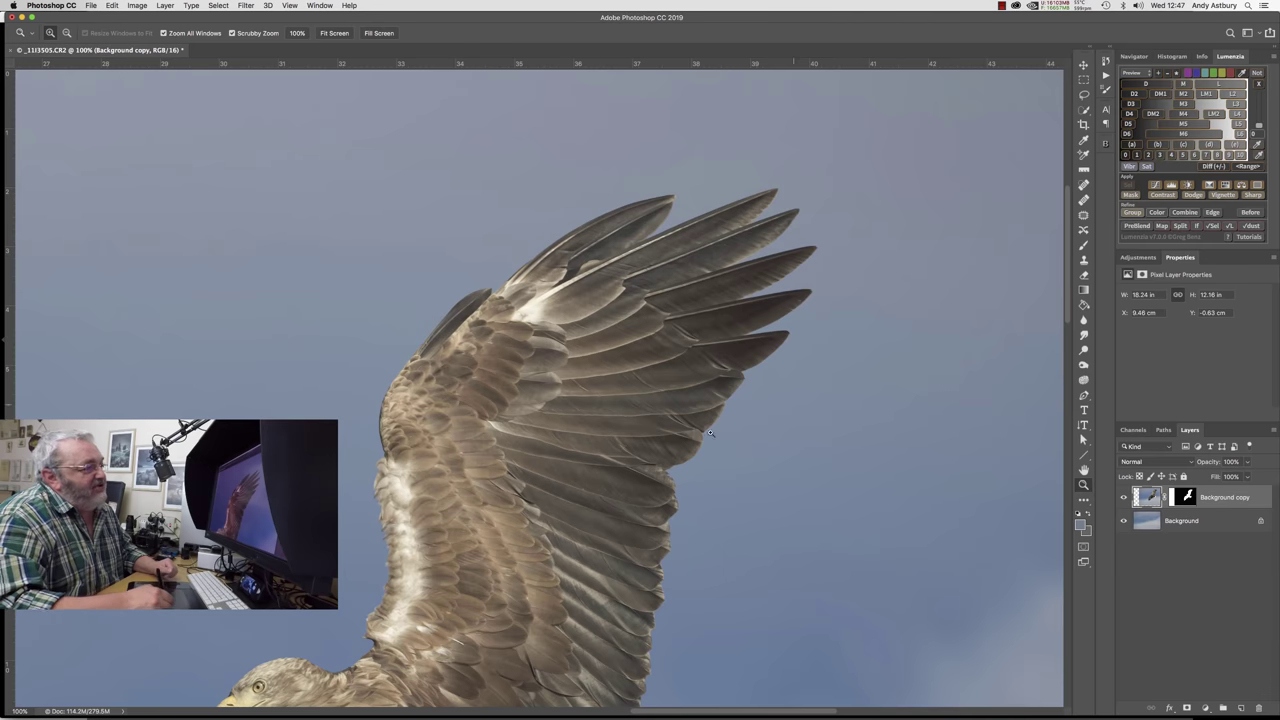
left_click_drag(1067, 305, 1064, 466)
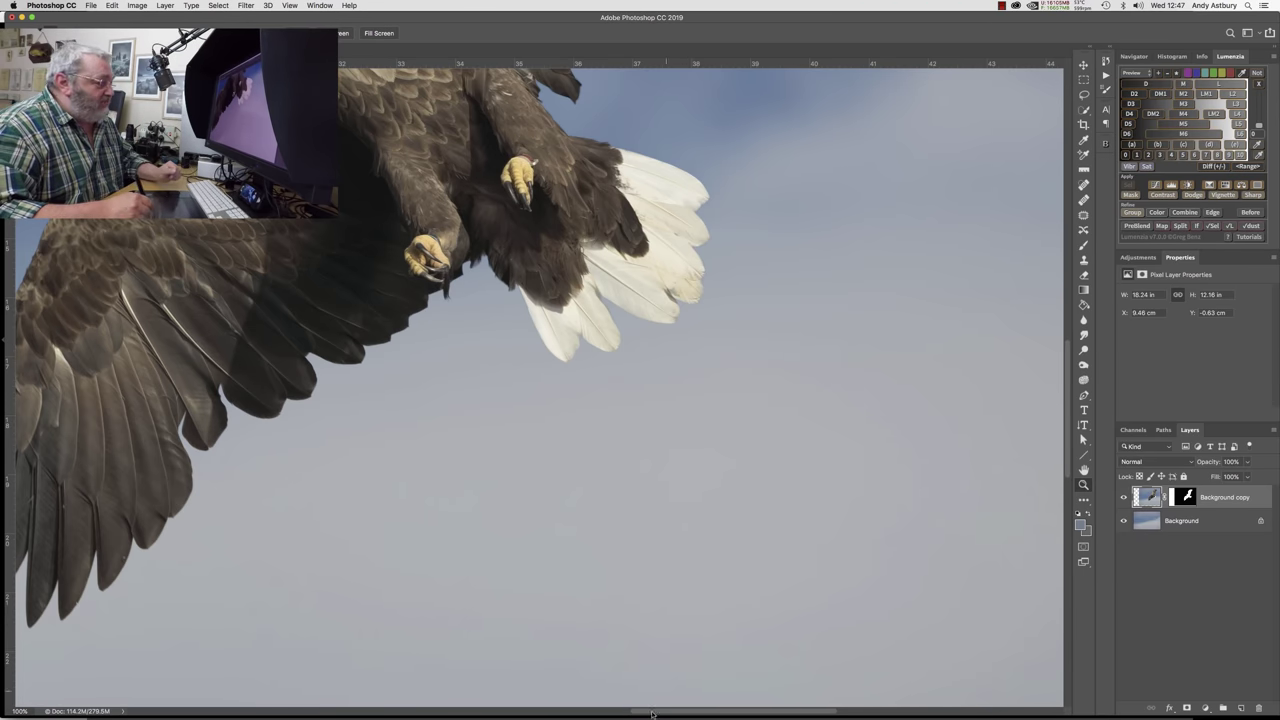
left_click_drag(654, 712, 539, 712)
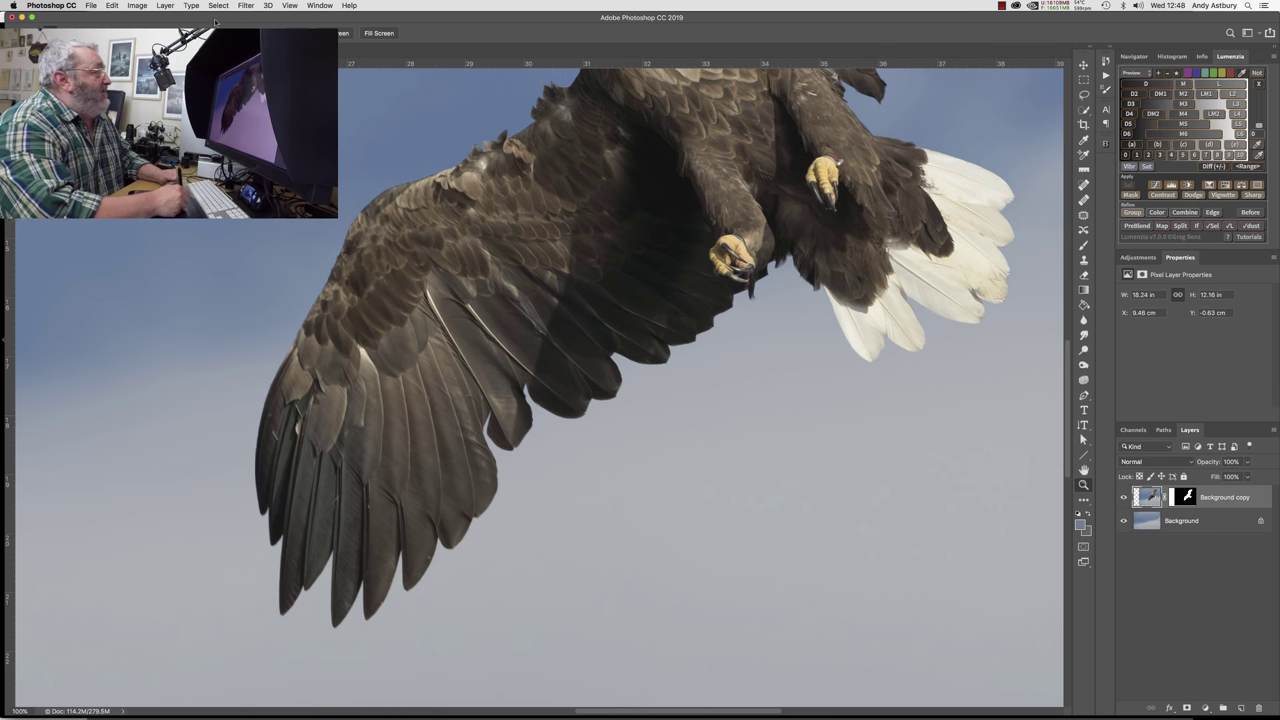
left_click(165, 5)
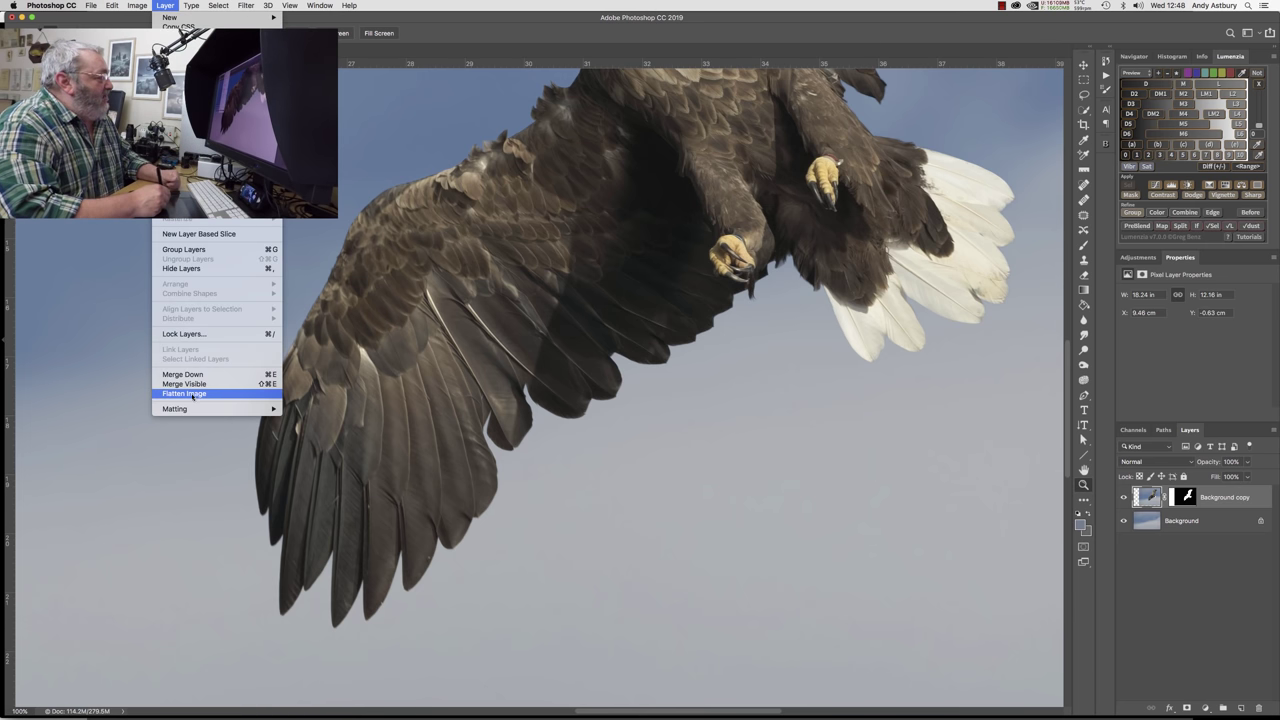
left_click(184, 393)
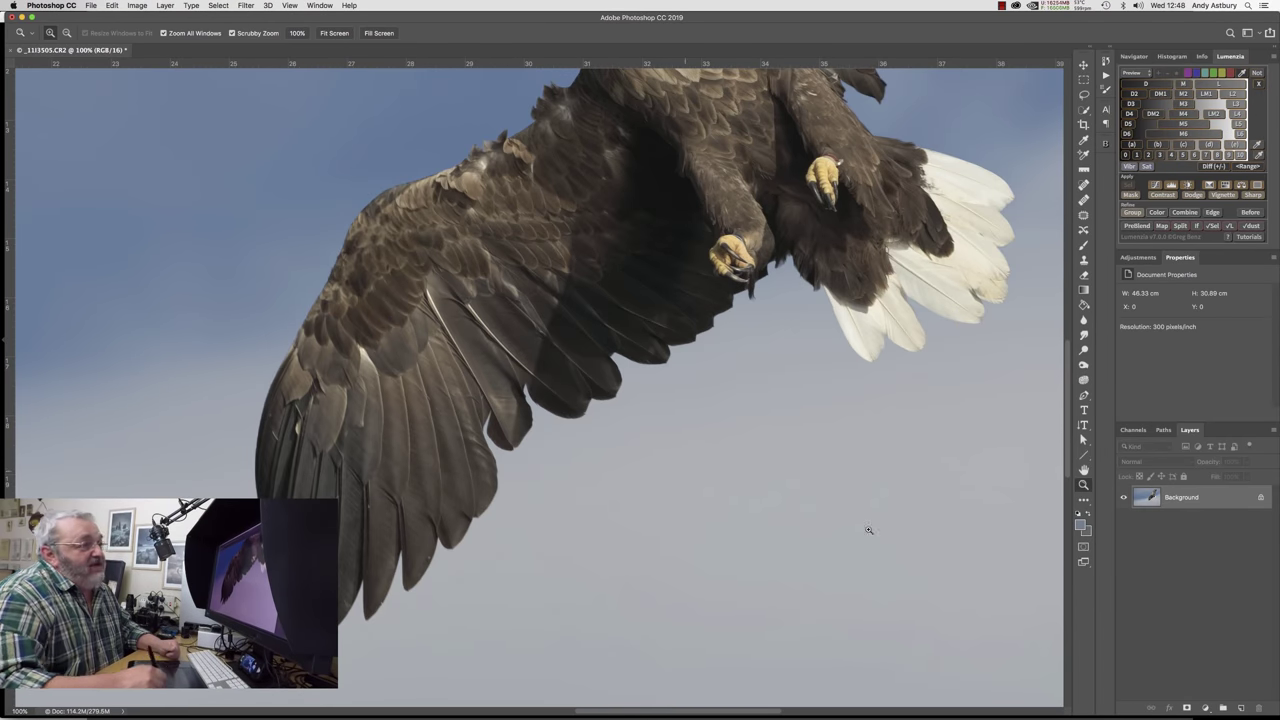
Add an empty layer above the Background for retouching the feather edges beside the white tail
scroll(1065, 430, "up", 2)
scroll(1065, 430, "up", 5)
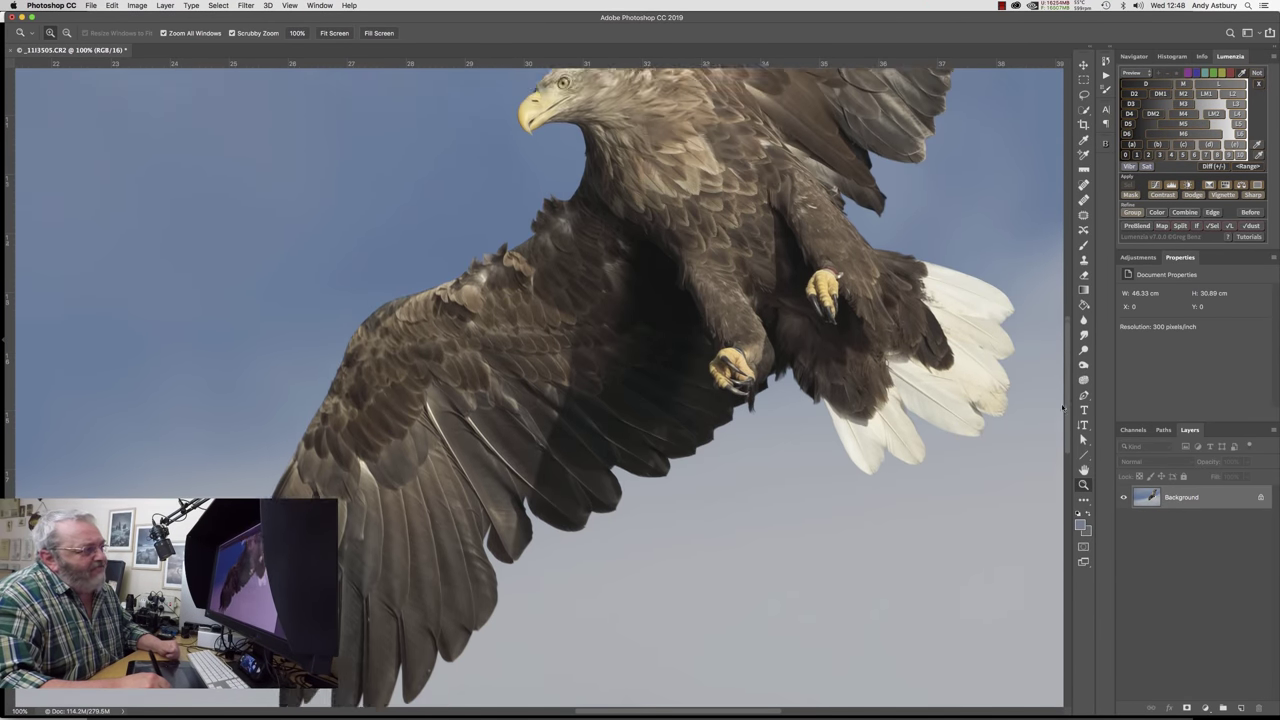
left_click(832, 470)
left_click(830, 470)
left_click(828, 474)
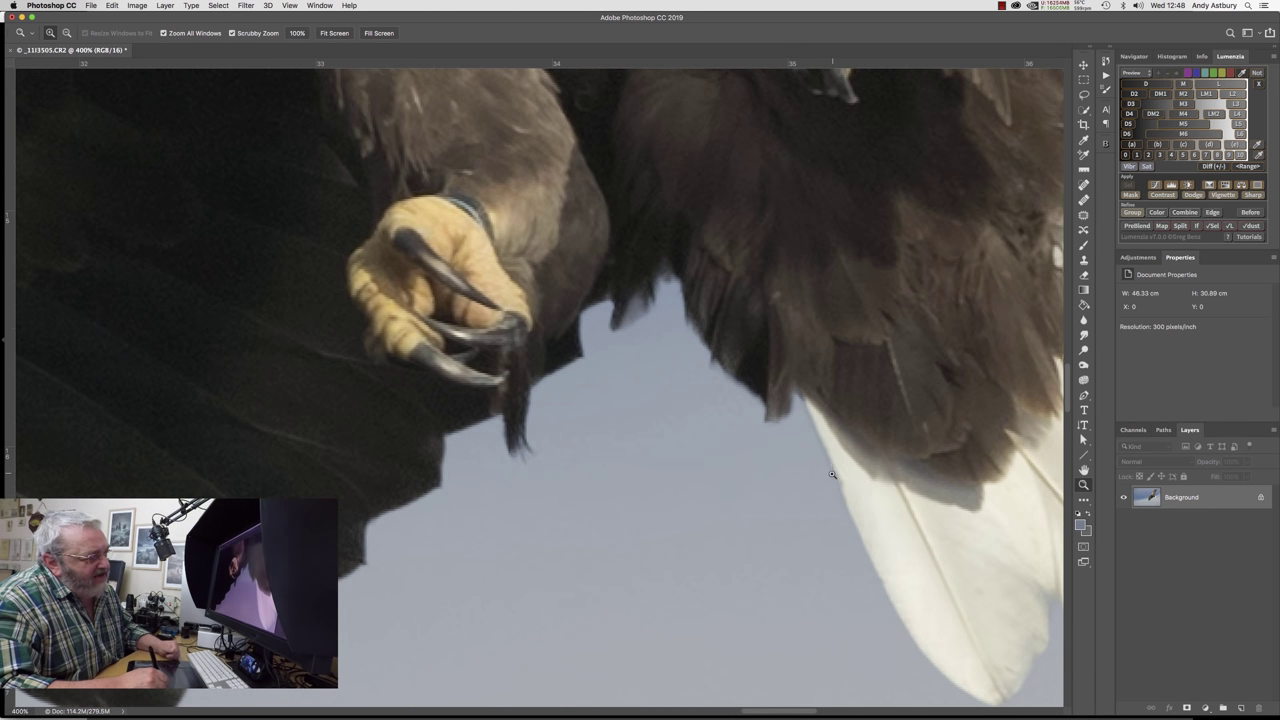
left_click(830, 478)
left_click(830, 480)
left_click(830, 486)
left_click(830, 487)
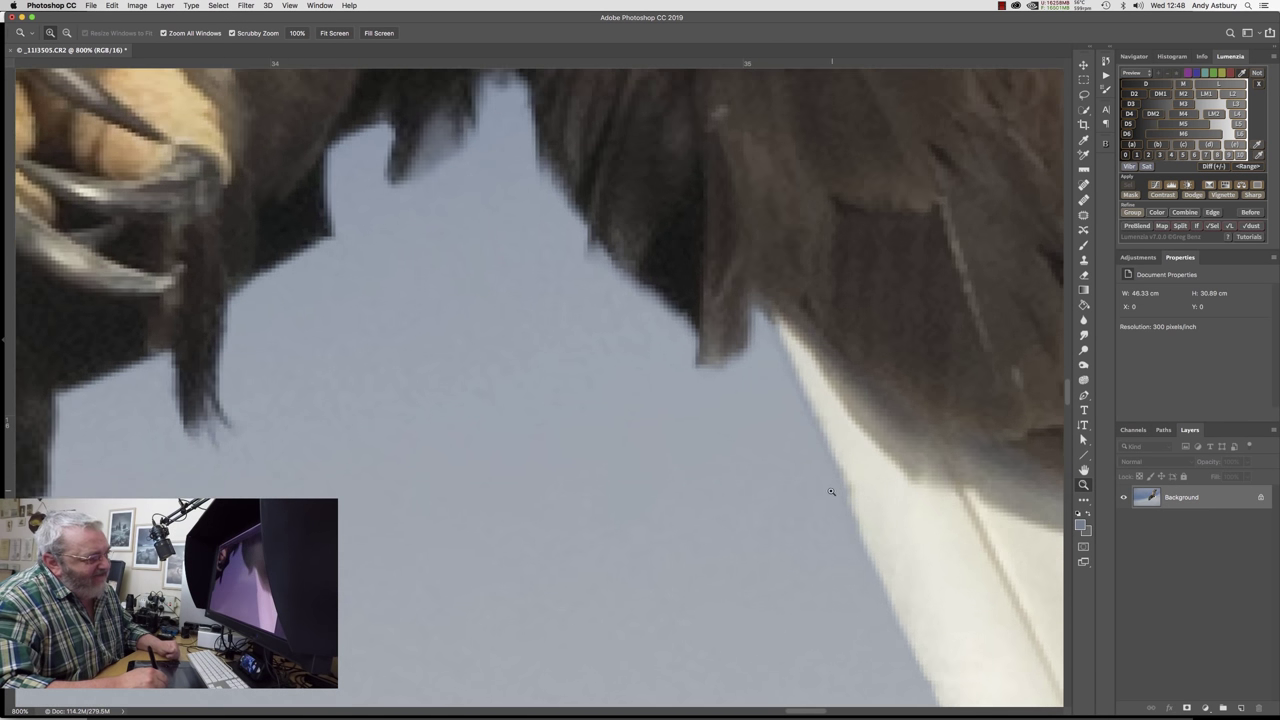
left_click(831, 489)
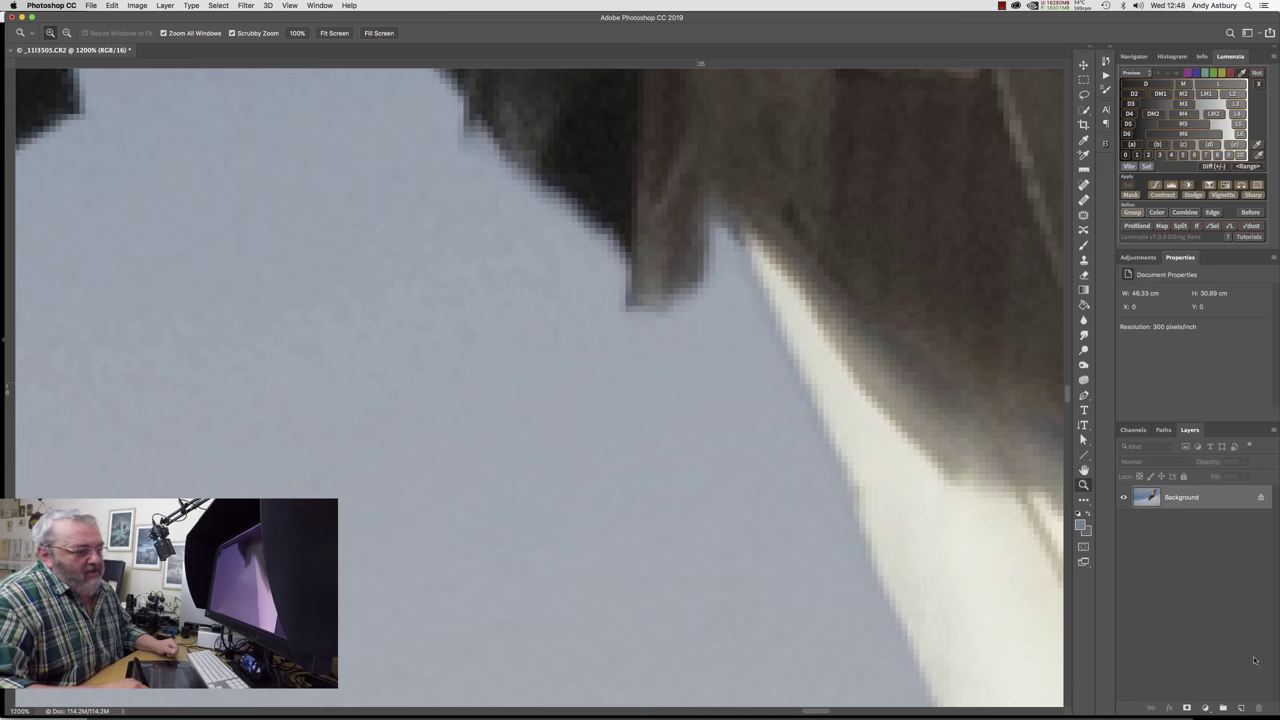
left_click(1240, 708)
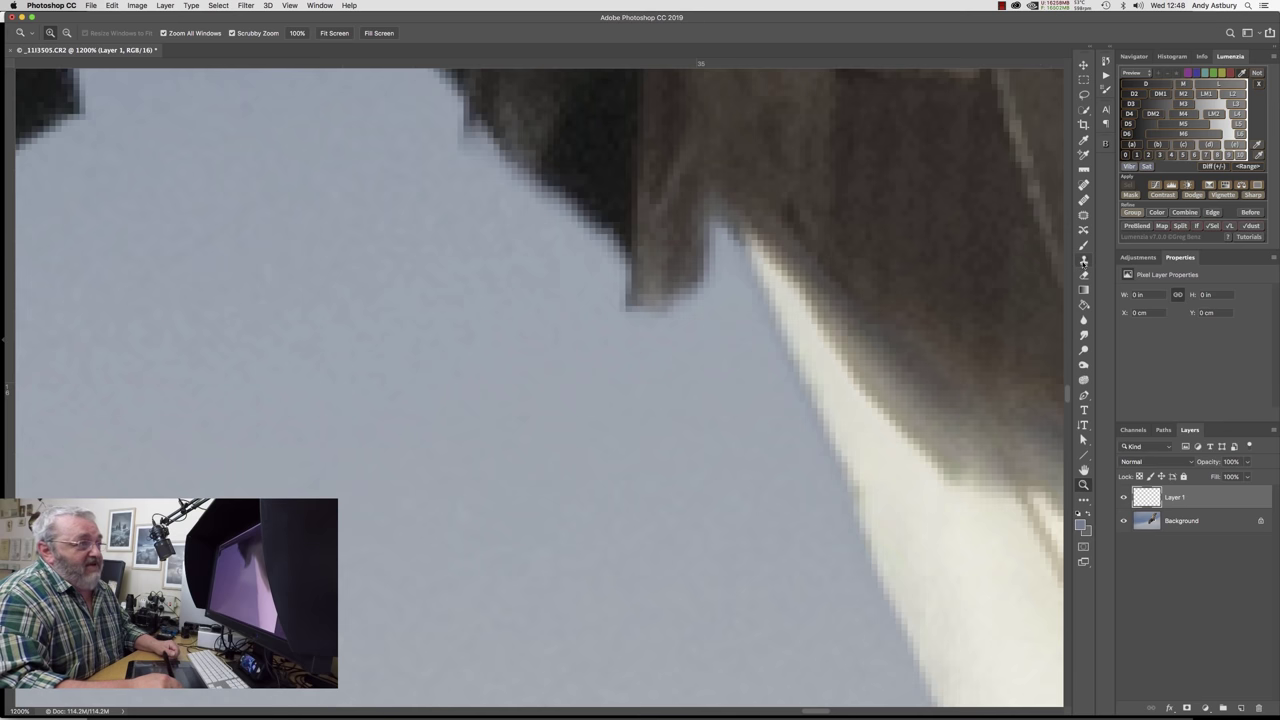
Set up the Clone Stamp with a soft, tilted elliptical brush tip only a few pixels in size
left_click(1083, 260)
left_click(607, 321, "alt")
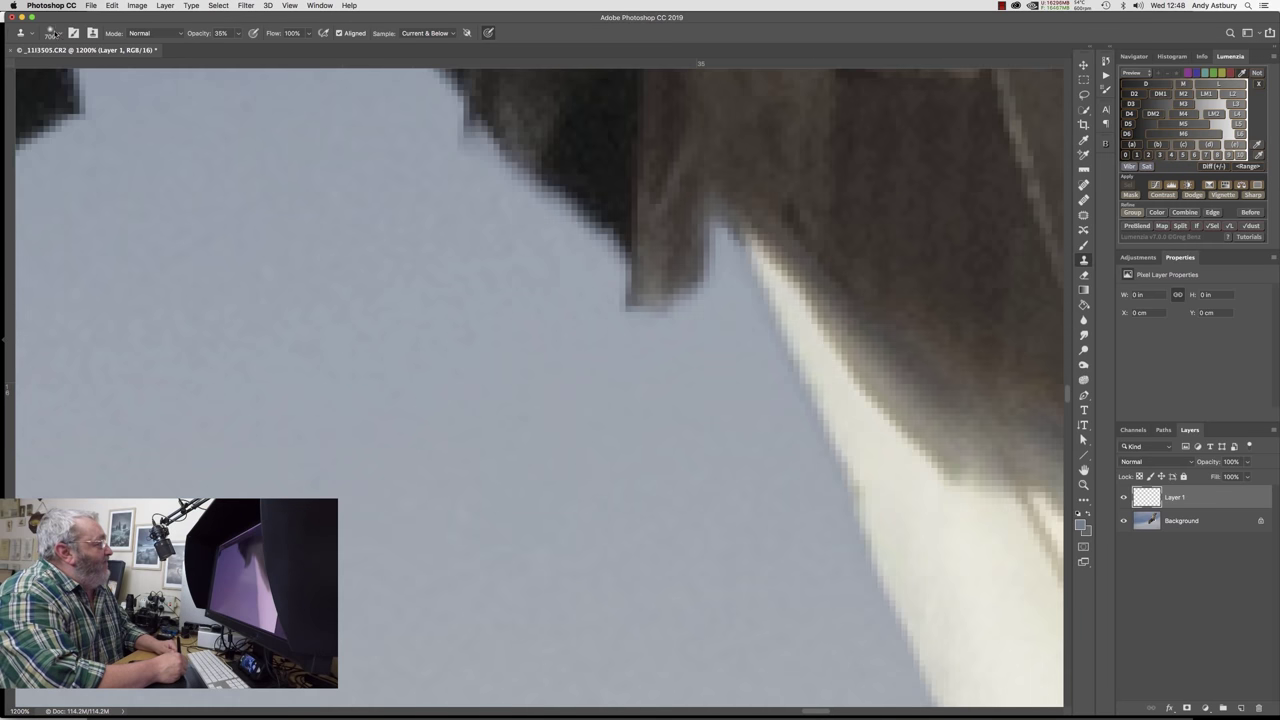
left_click(52, 33)
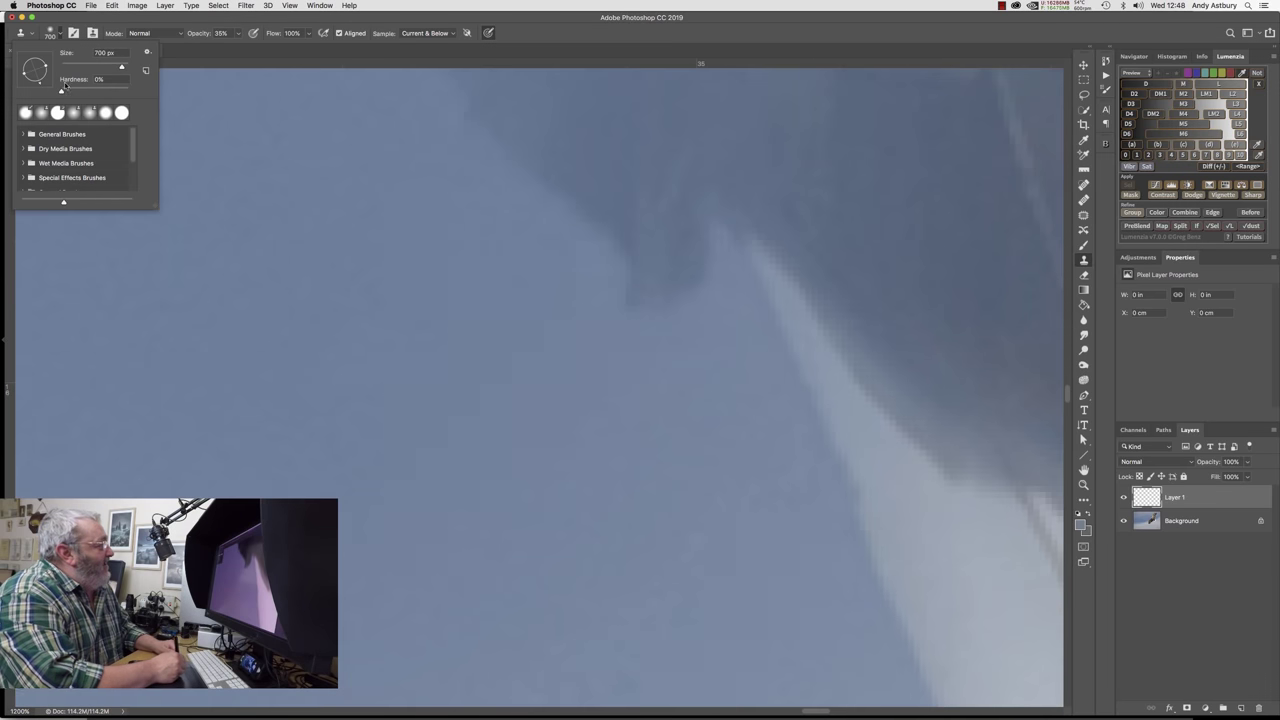
left_click_drag(121, 67, 65, 67)
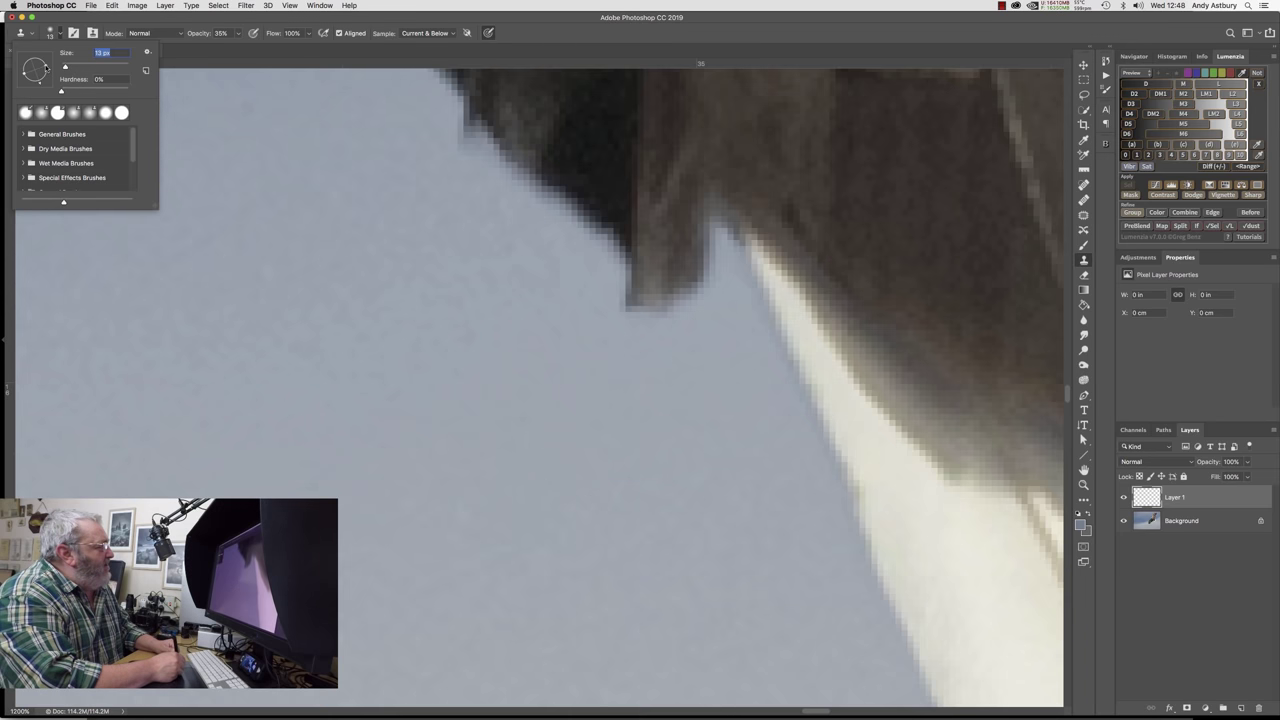
left_click_drag(45, 67, 38, 74)
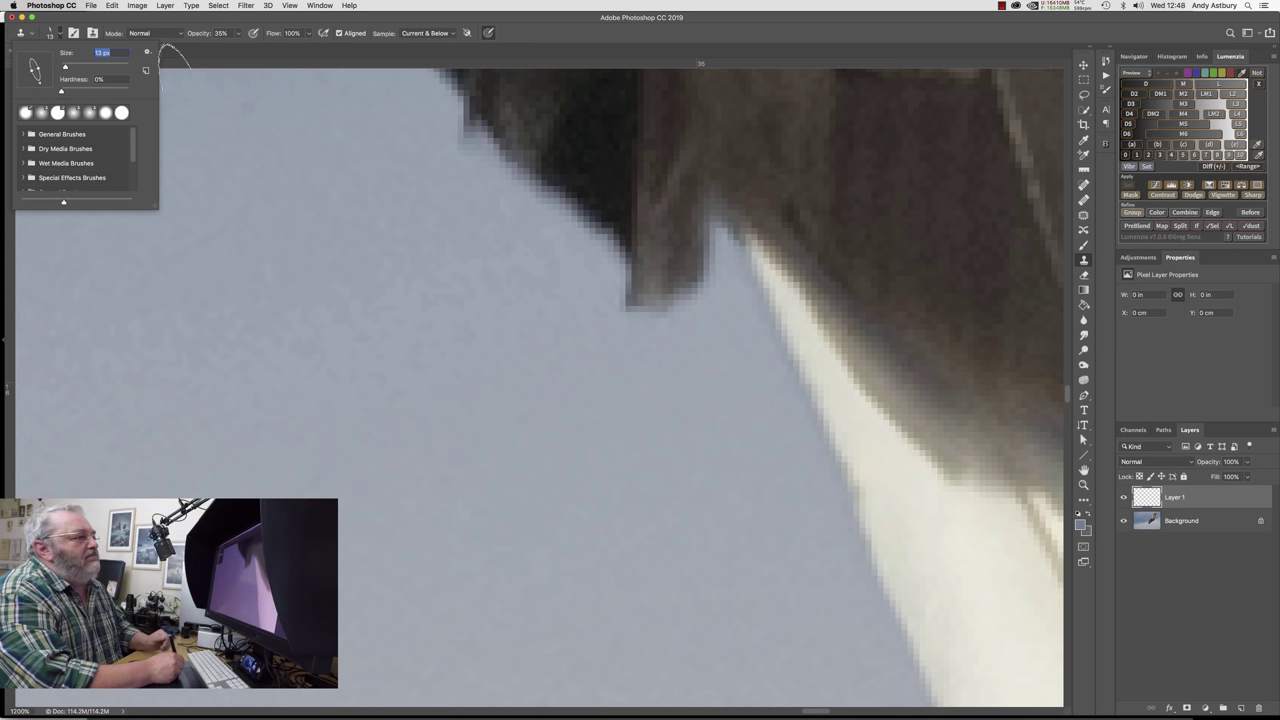
left_click(766, 515)
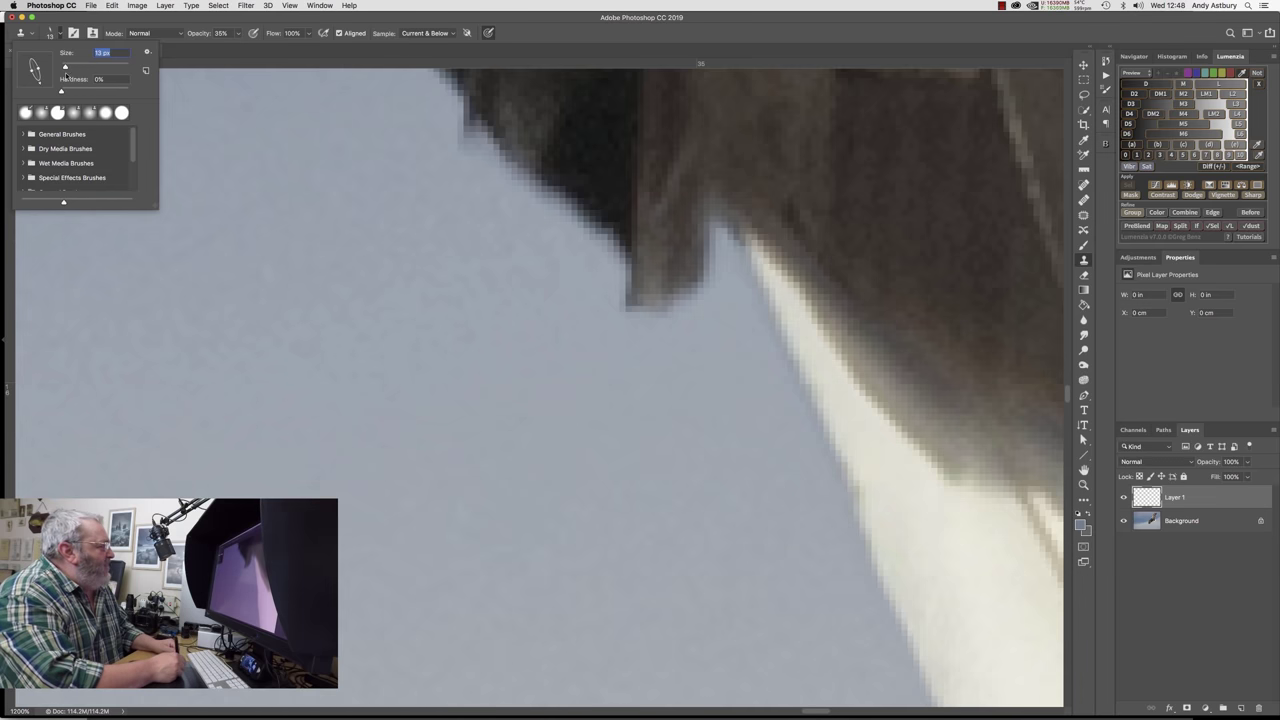
left_click_drag(65, 68, 61, 68)
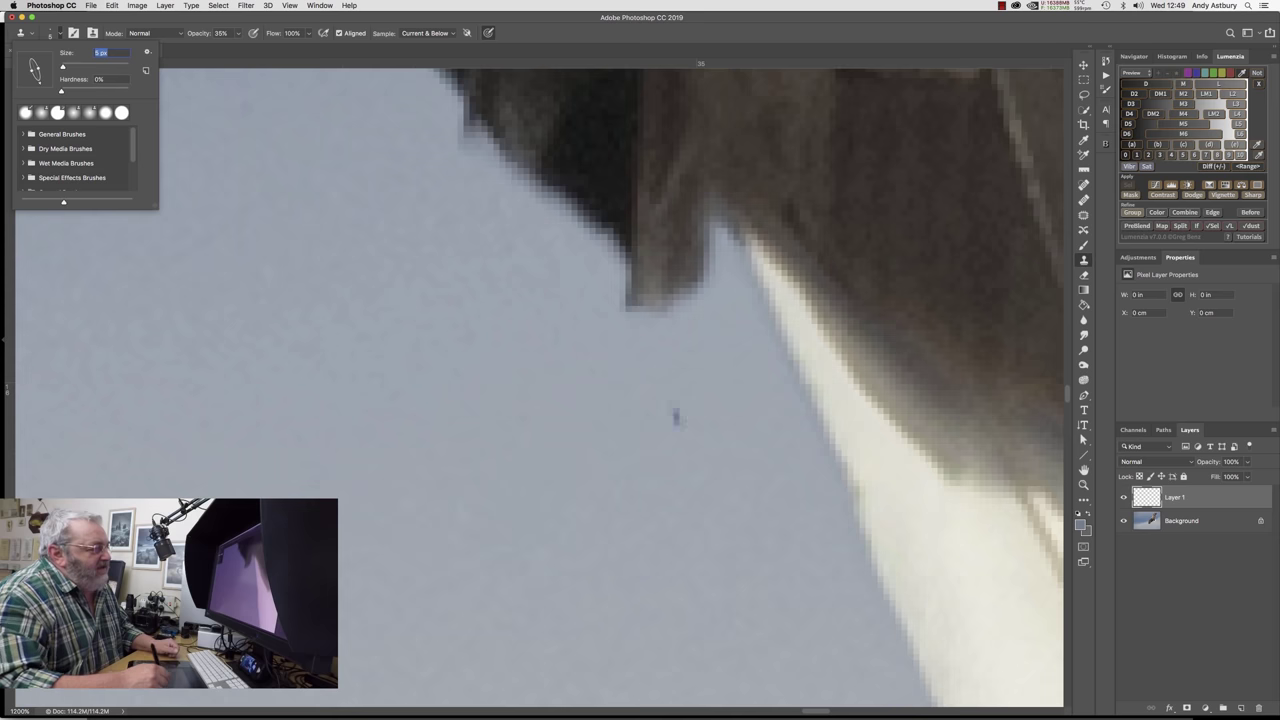
key("Return")
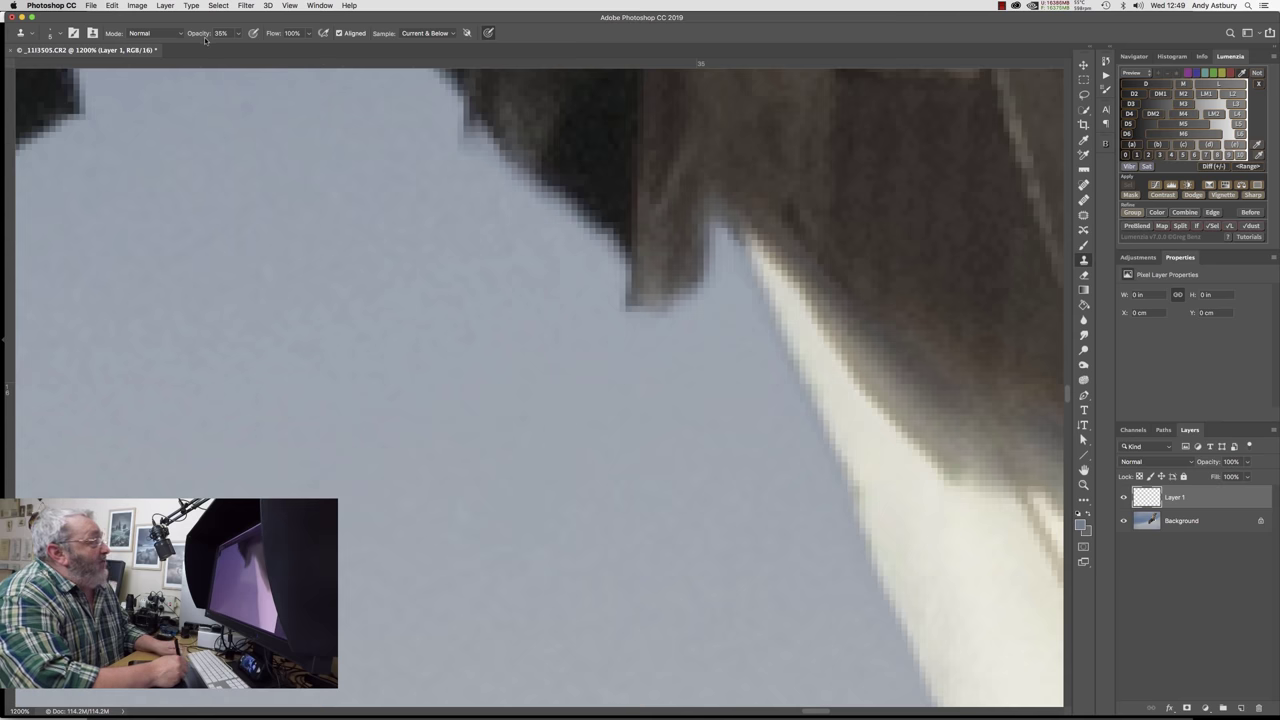
Clone along the outer left edge of the white tail feathers at 50% opacity to clean up the edge
left_click(237, 35)
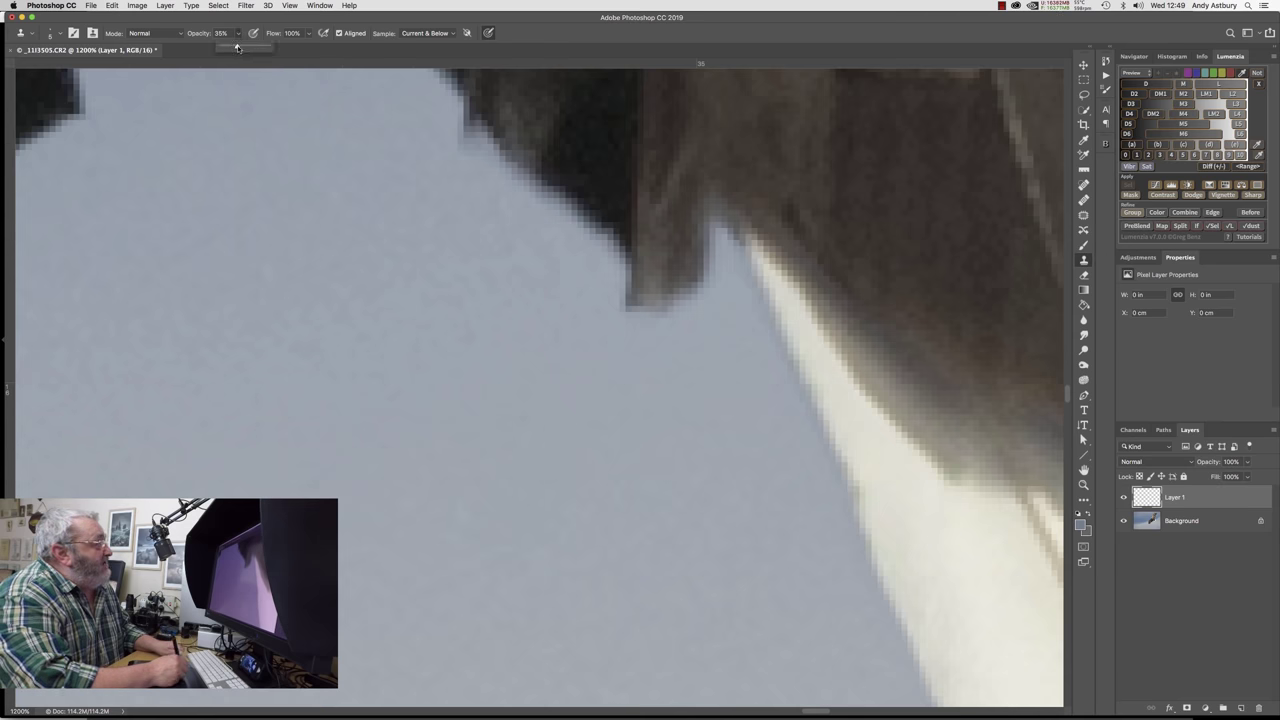
left_click_drag(237, 47, 241, 48)
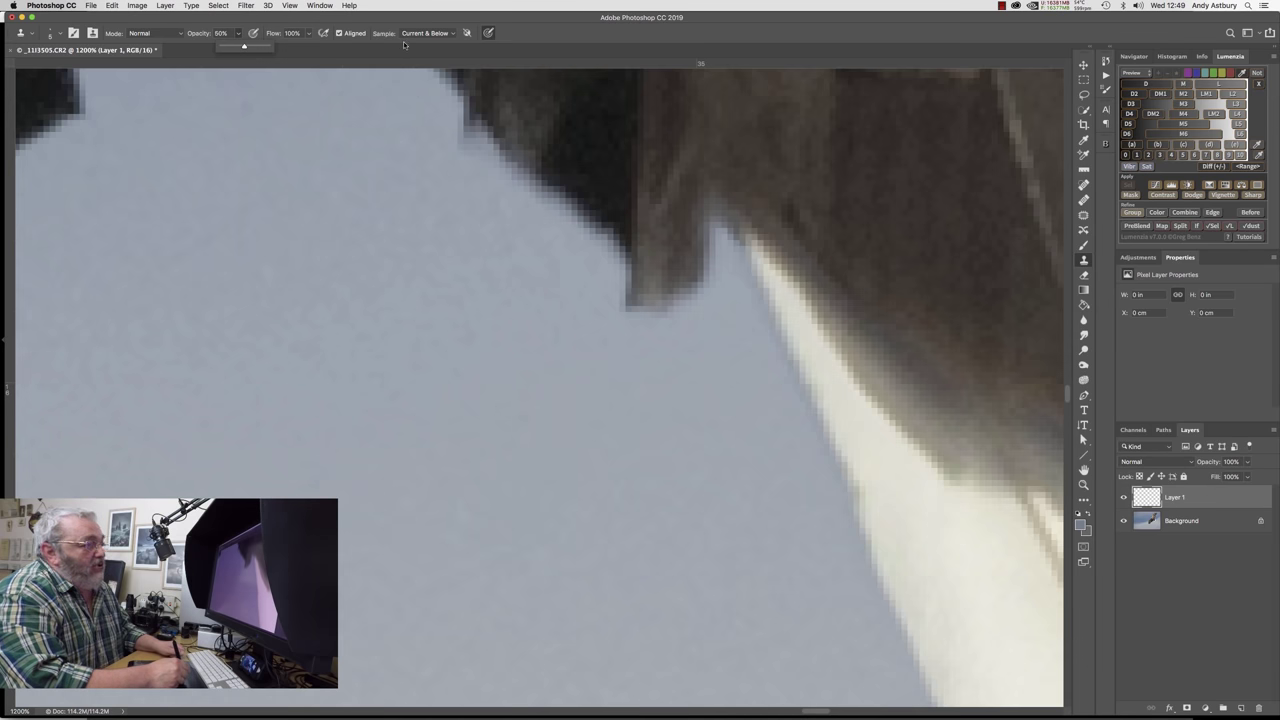
left_click(794, 35)
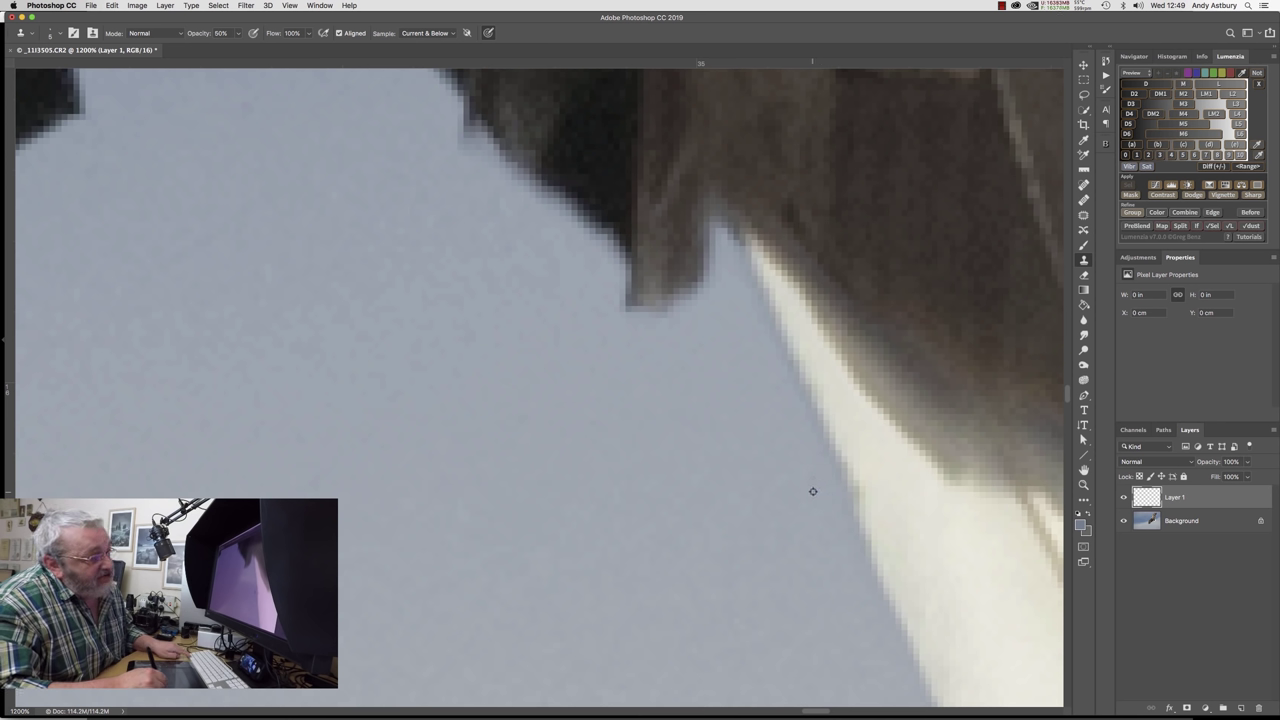
mouse_move(838, 470)
left_mouse_down()
mouse_move(740, 251)
mouse_move(818, 423)
mouse_move(834, 486)
mouse_move(822, 515)
left_mouse_up()
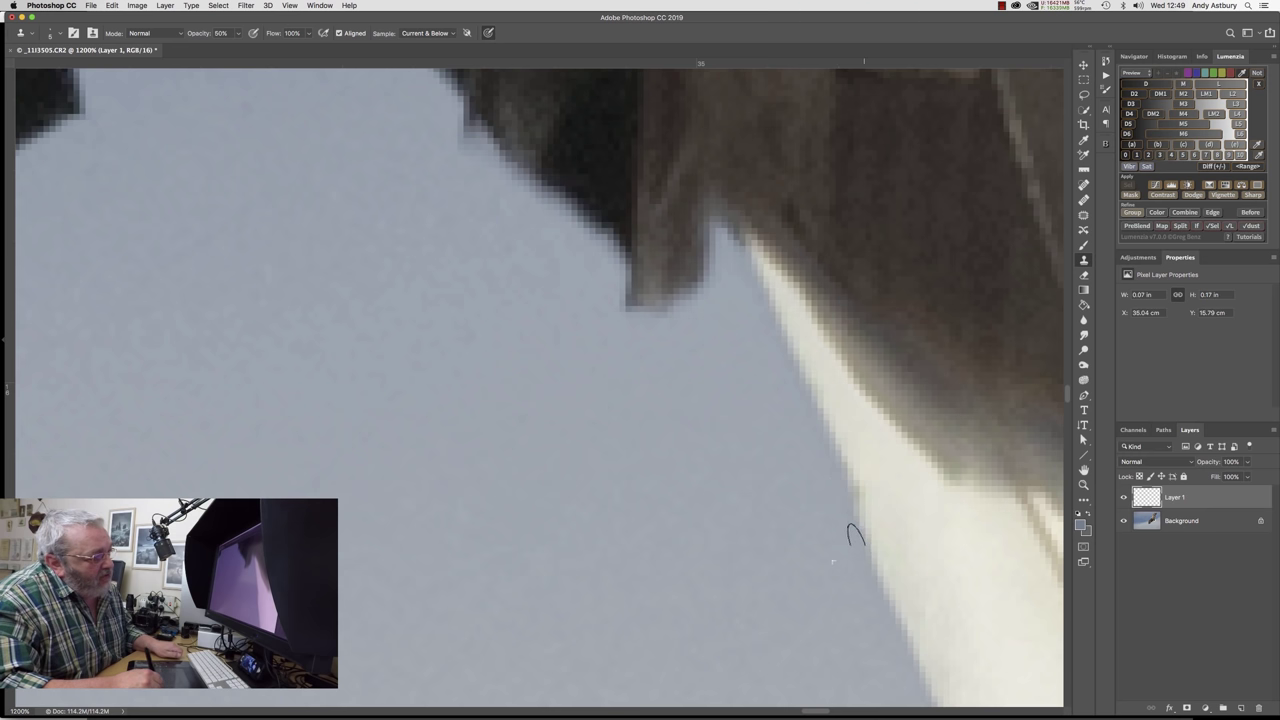
left_click_drag(803, 400, 771, 401)
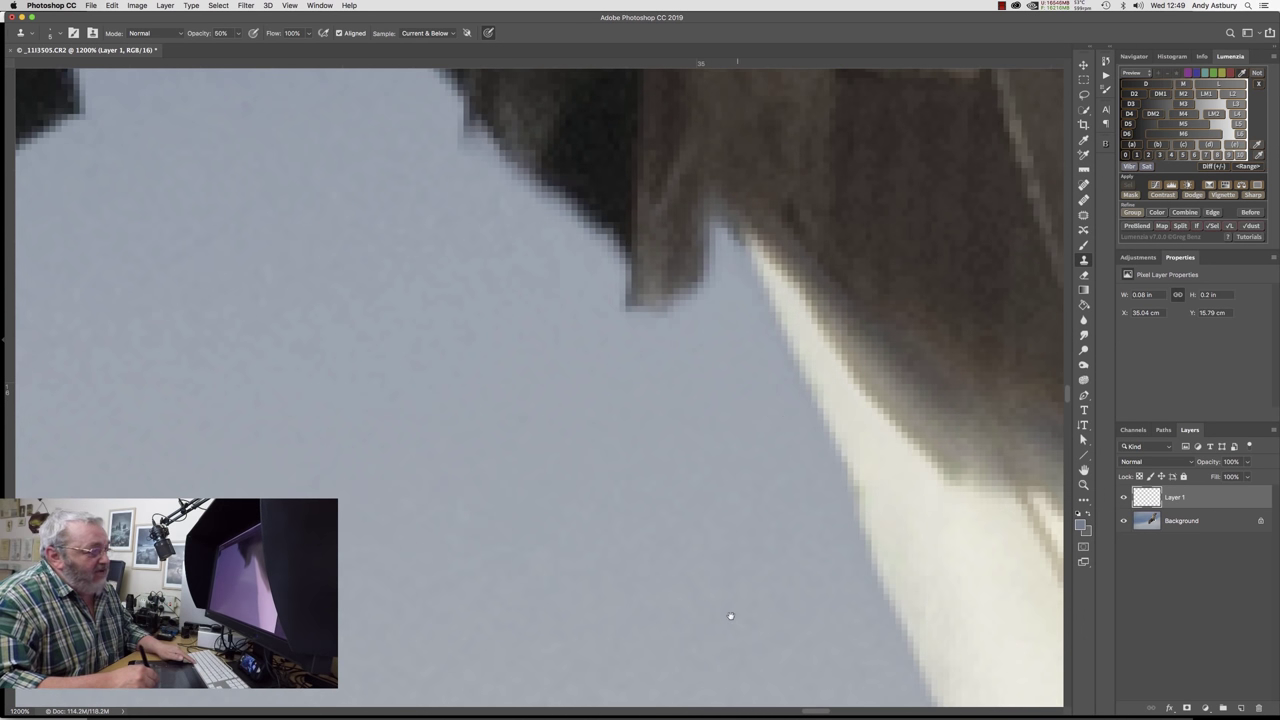
left_click_drag(720, 609, 446, 257)
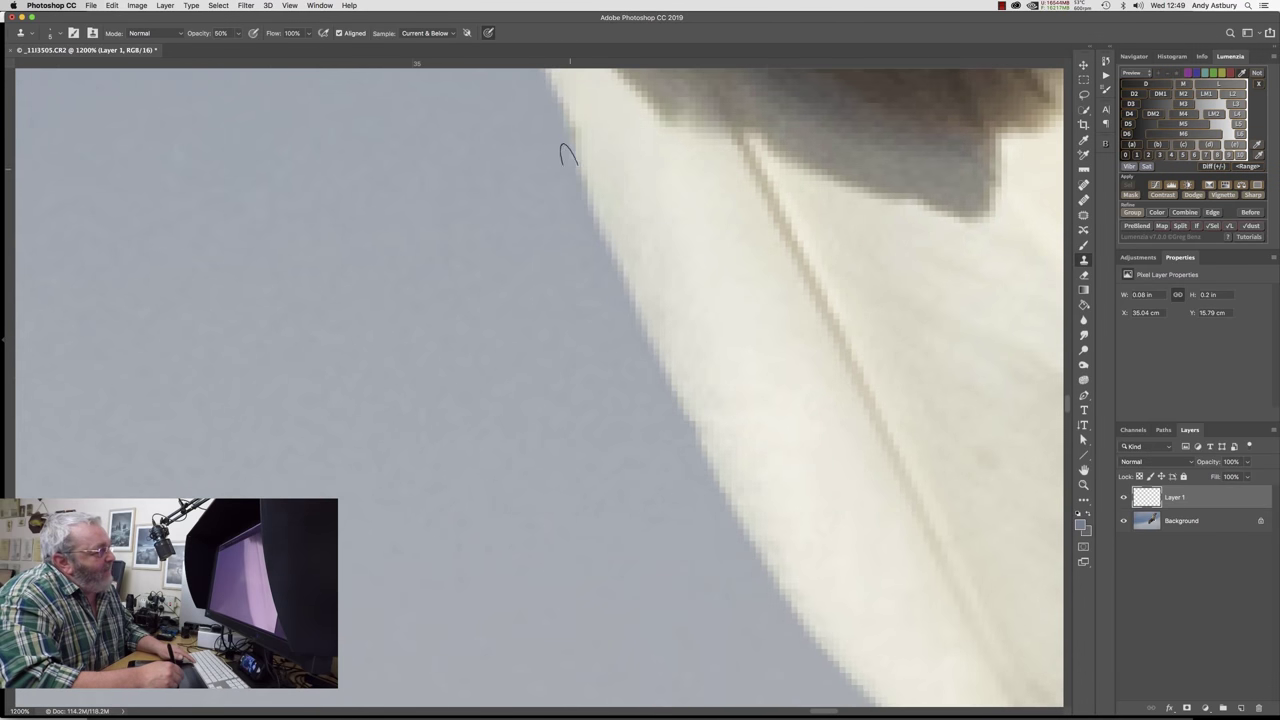
mouse_move(580, 200)
left_mouse_down()
mouse_move(709, 473)
mouse_move(839, 674)
mouse_move(691, 635)
mouse_move(512, 471)
mouse_move(416, 315)
mouse_move(427, 249)
mouse_move(527, 370)
mouse_move(707, 507)
mouse_move(704, 467)
mouse_move(727, 444)
mouse_move(760, 440)
mouse_move(796, 386)
mouse_move(816, 316)
mouse_move(848, 310)
mouse_move(871, 240)
mouse_move(860, 170)
left_mouse_up()
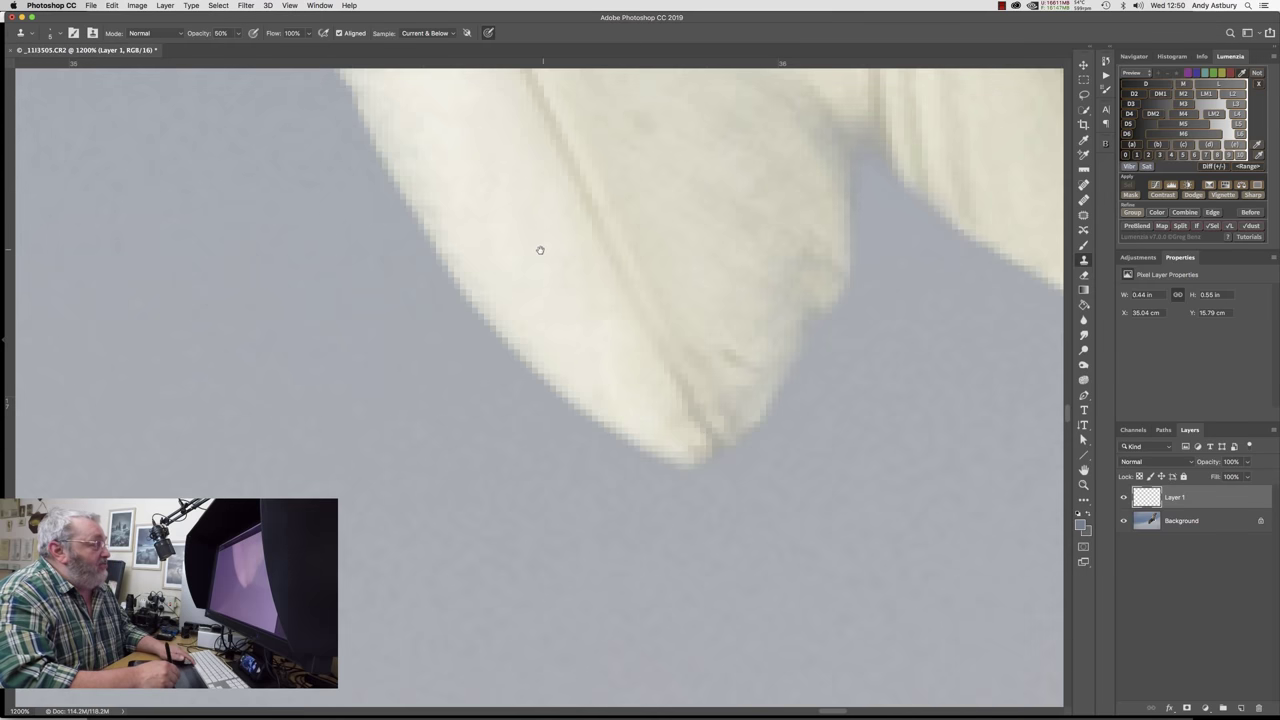
Compare the white tail edge with and without the retouching layer, and check the whole image
scroll(545, 255, "up", 10)
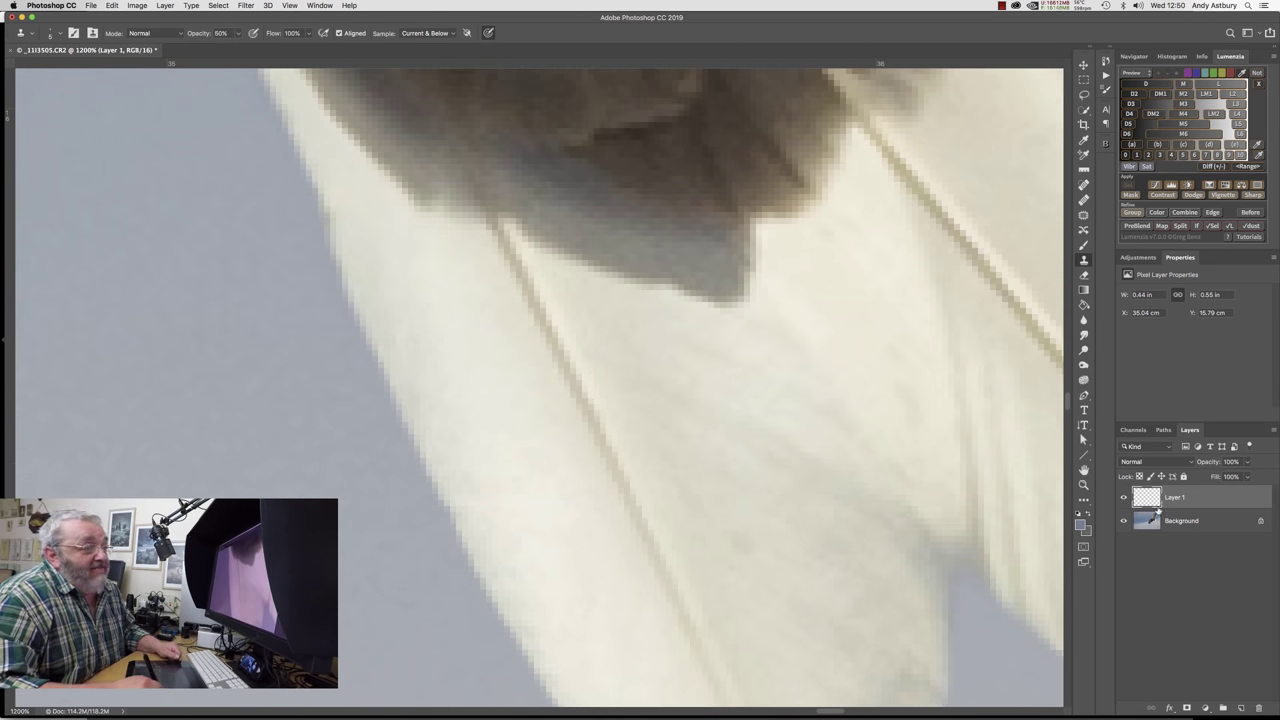
left_click(1123, 498)
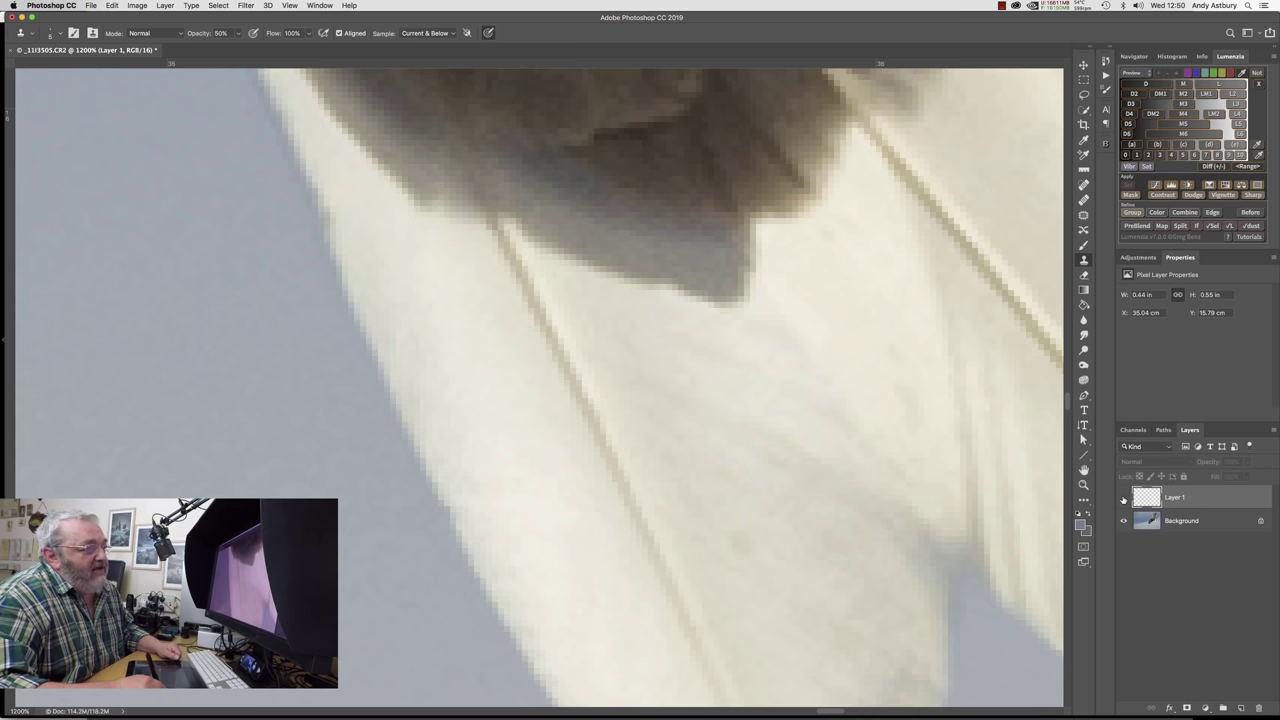
left_click(1123, 498)
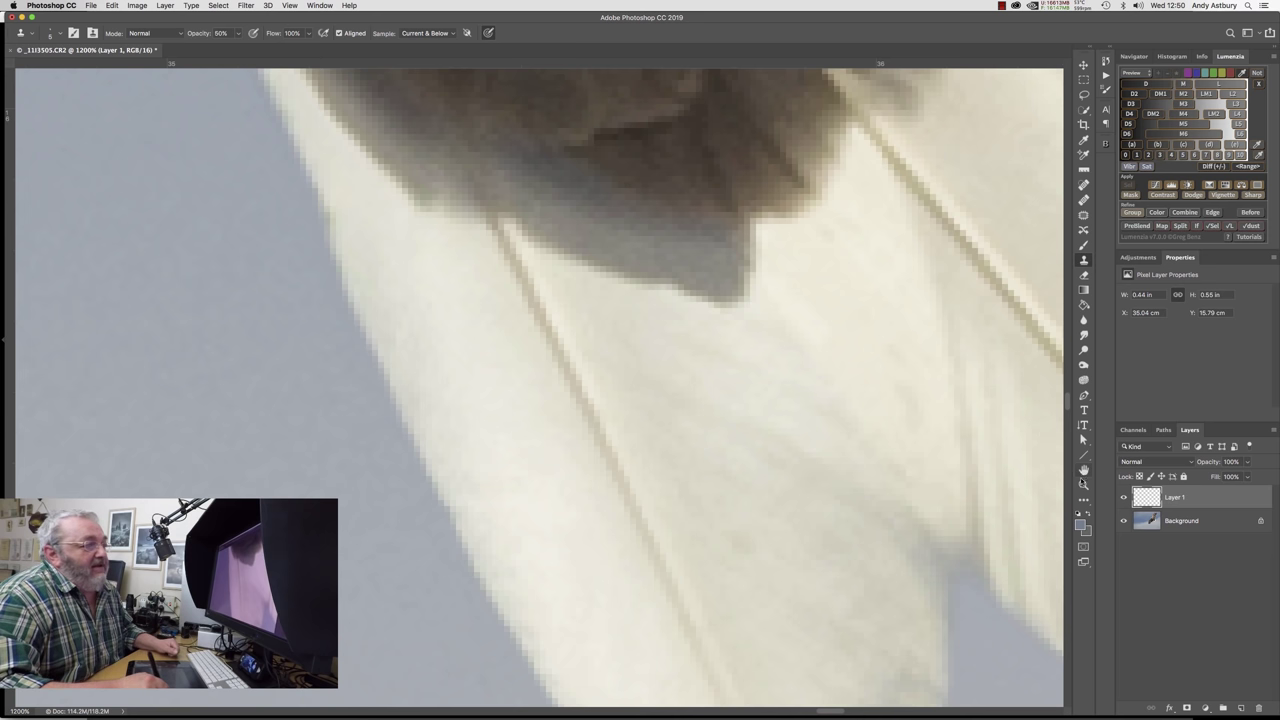
double_click(1083, 470)
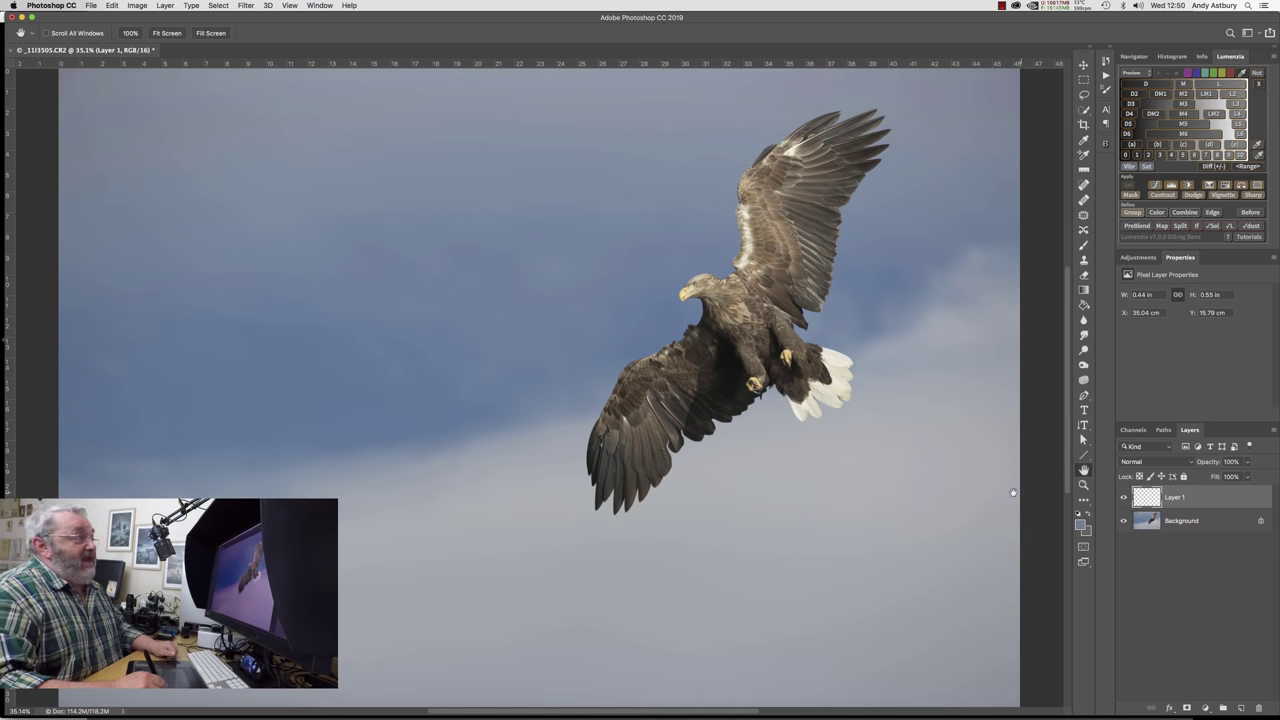
Flatten the retouching layer into the Background and save the document
left_click(162, 8)
left_click(198, 376)
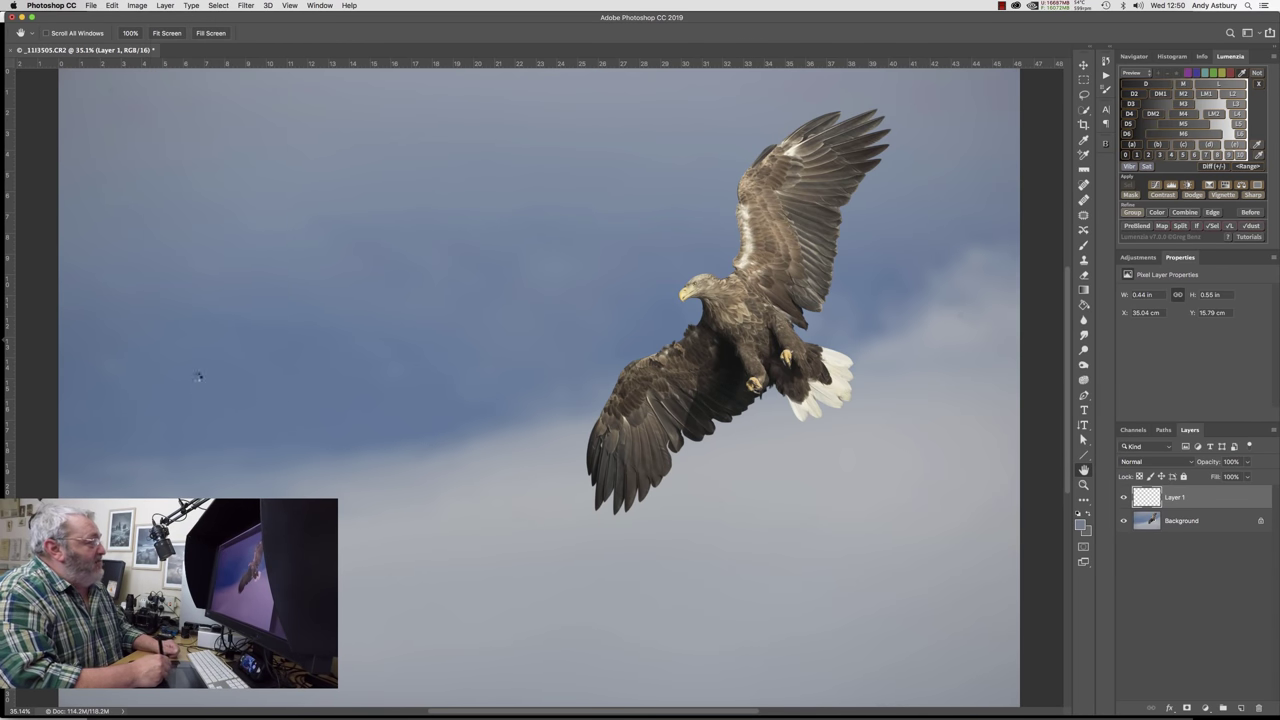
left_click(91, 6)
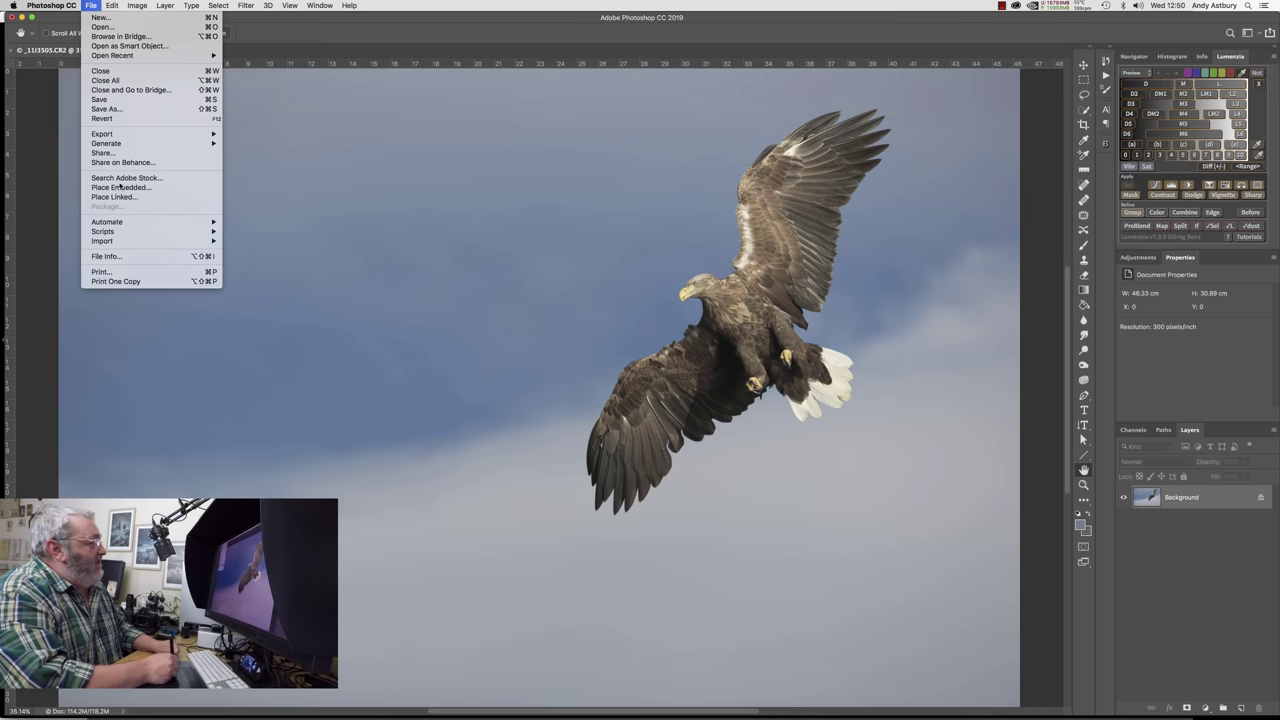
left_click(103, 101)
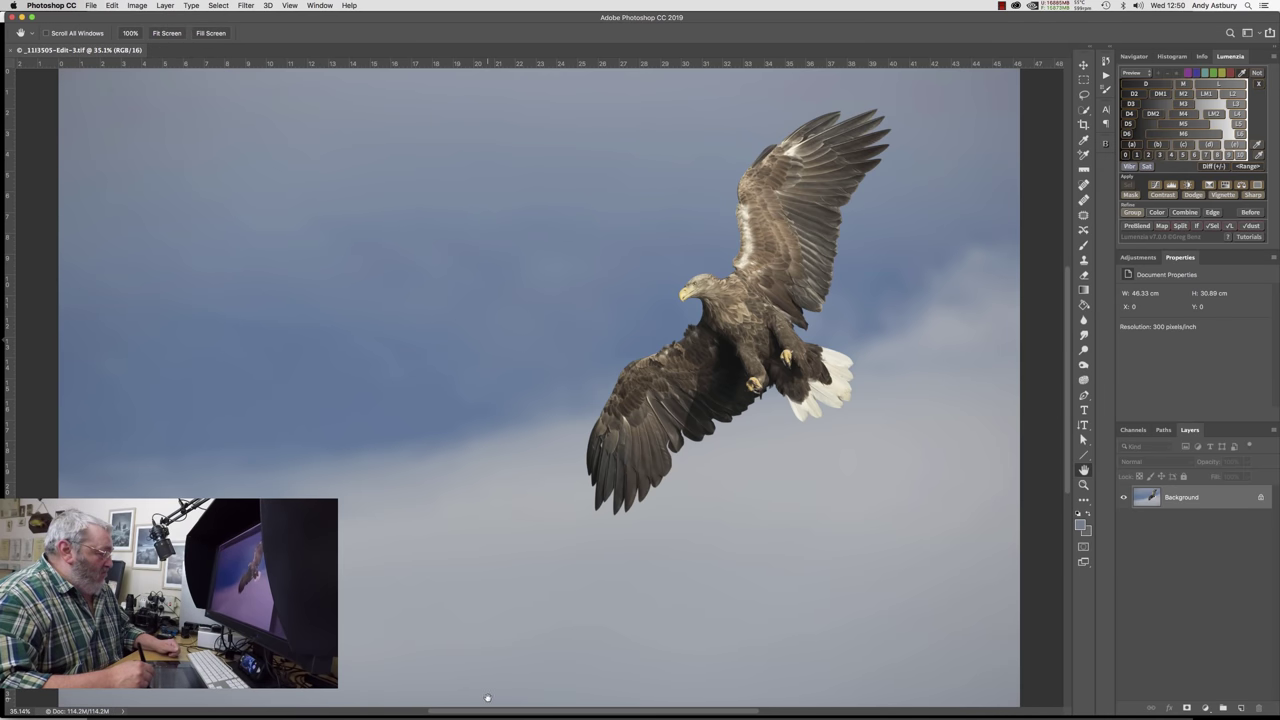
Switch to Lightroom and warm the edited eagle image by setting the white balance Temp to +10
mouse_move(489, 705)
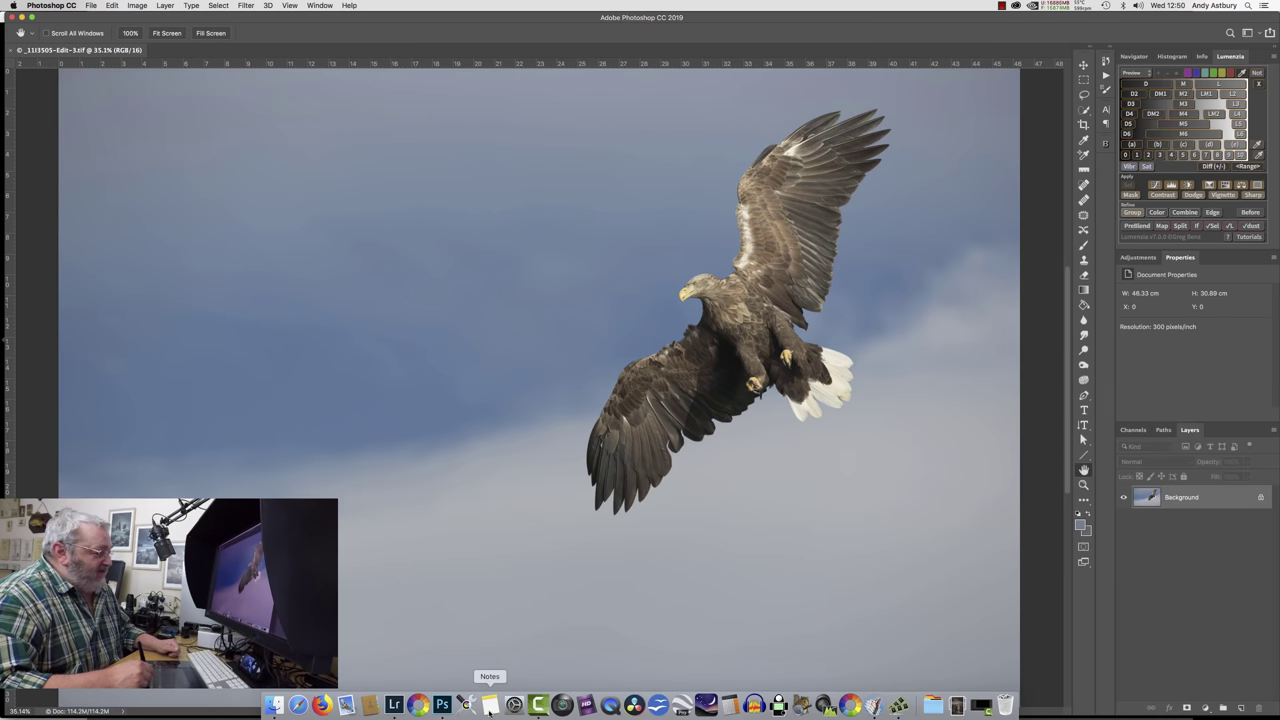
left_click(393, 706)
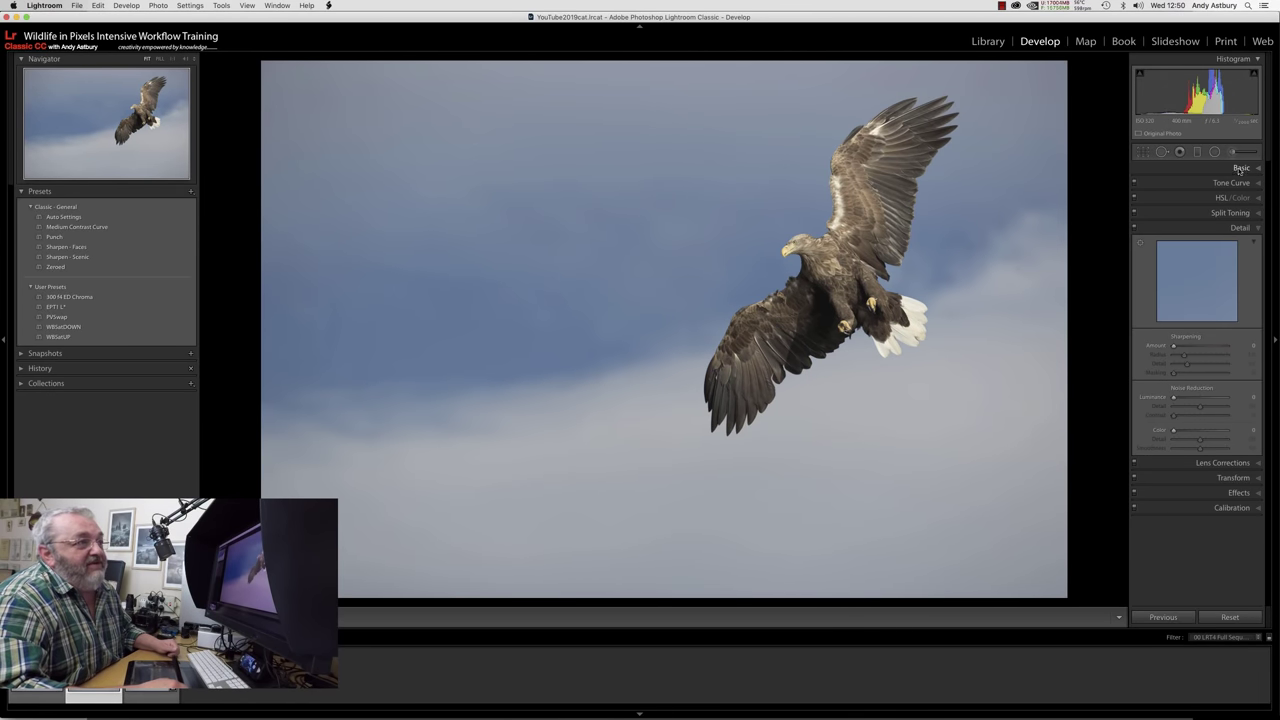
left_click(1240, 167)
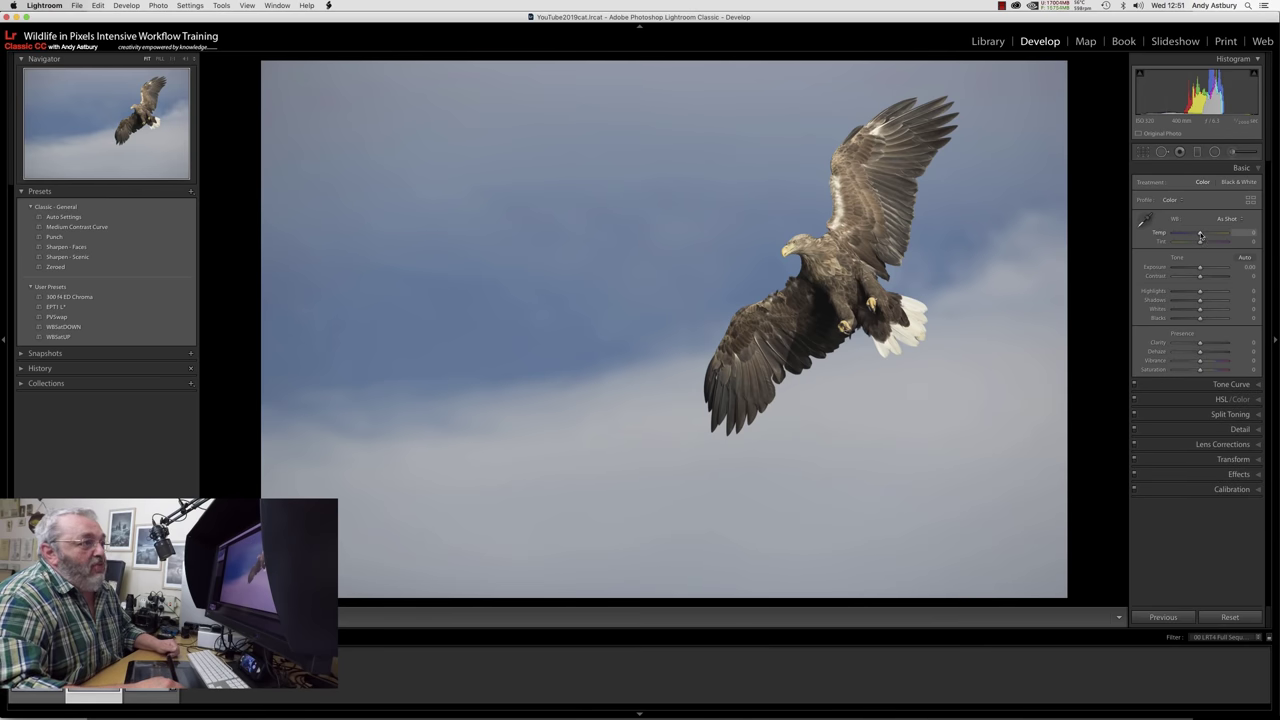
left_click_drag(1196, 238, 1197, 243)
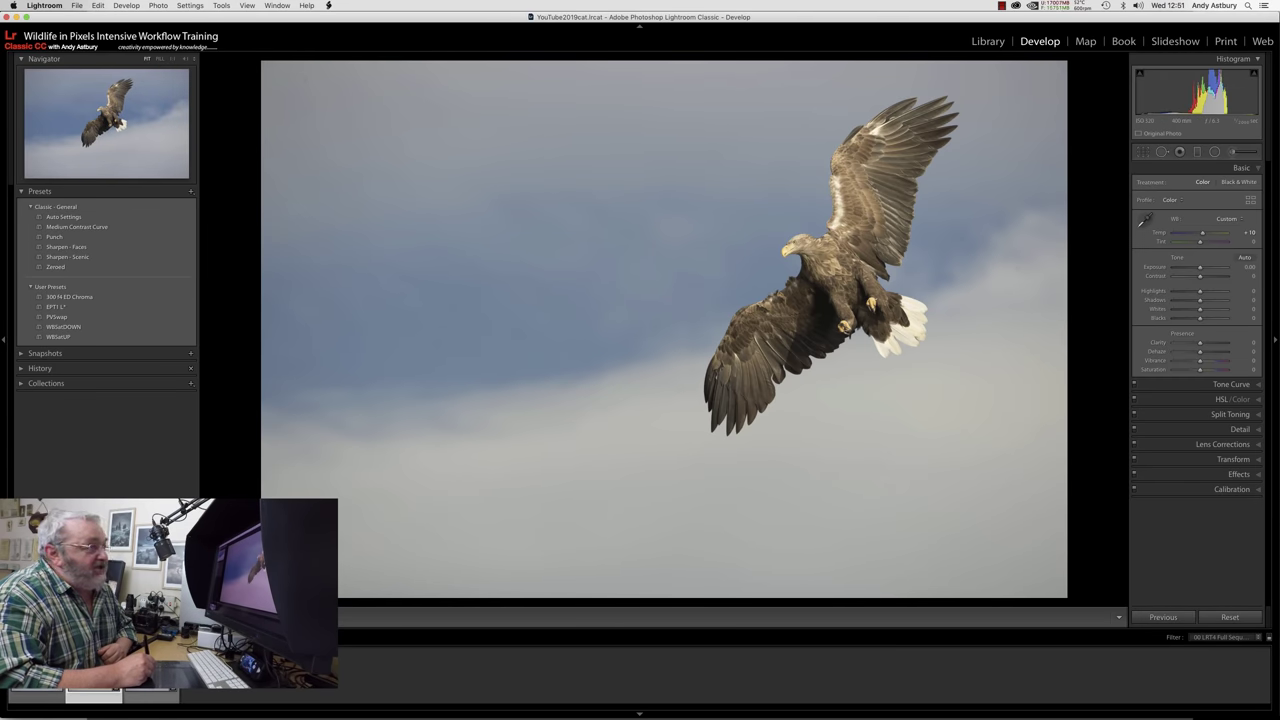
Compare the edited eagle image with the original raw version, and inspect the eagle's head and feathers at 1:1
left_click(139, 693)
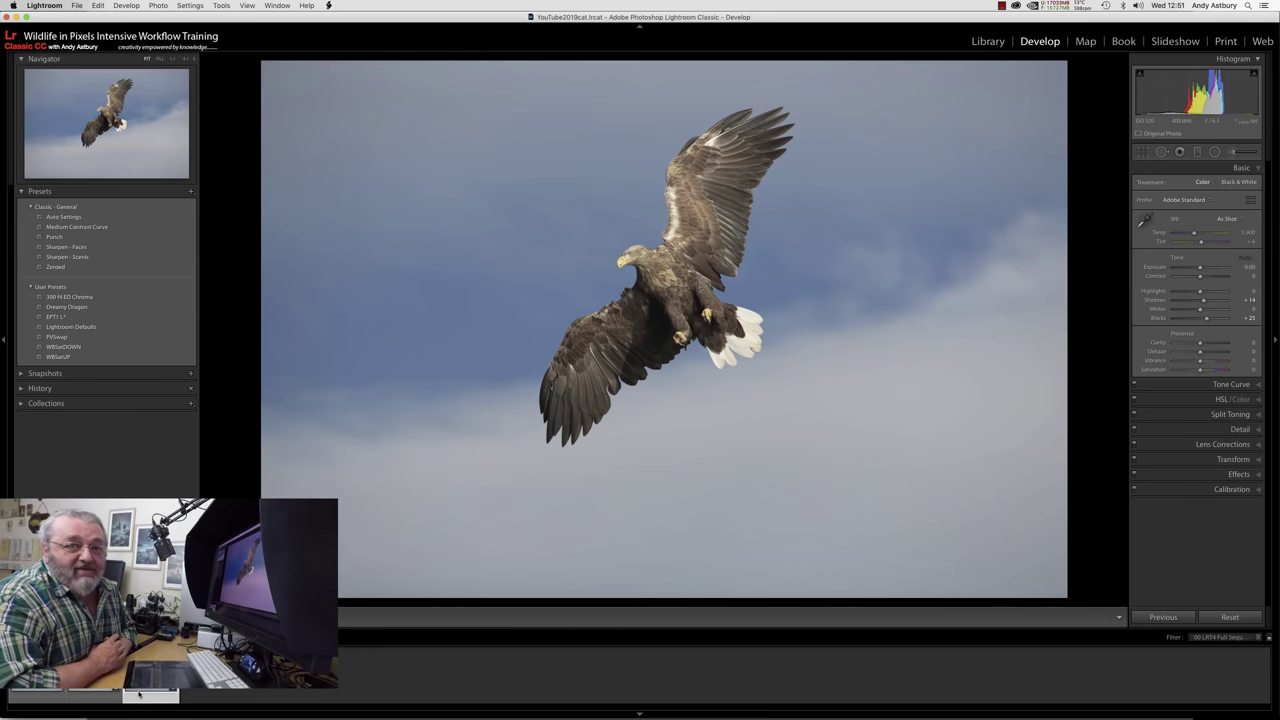
left_click(1228, 617)
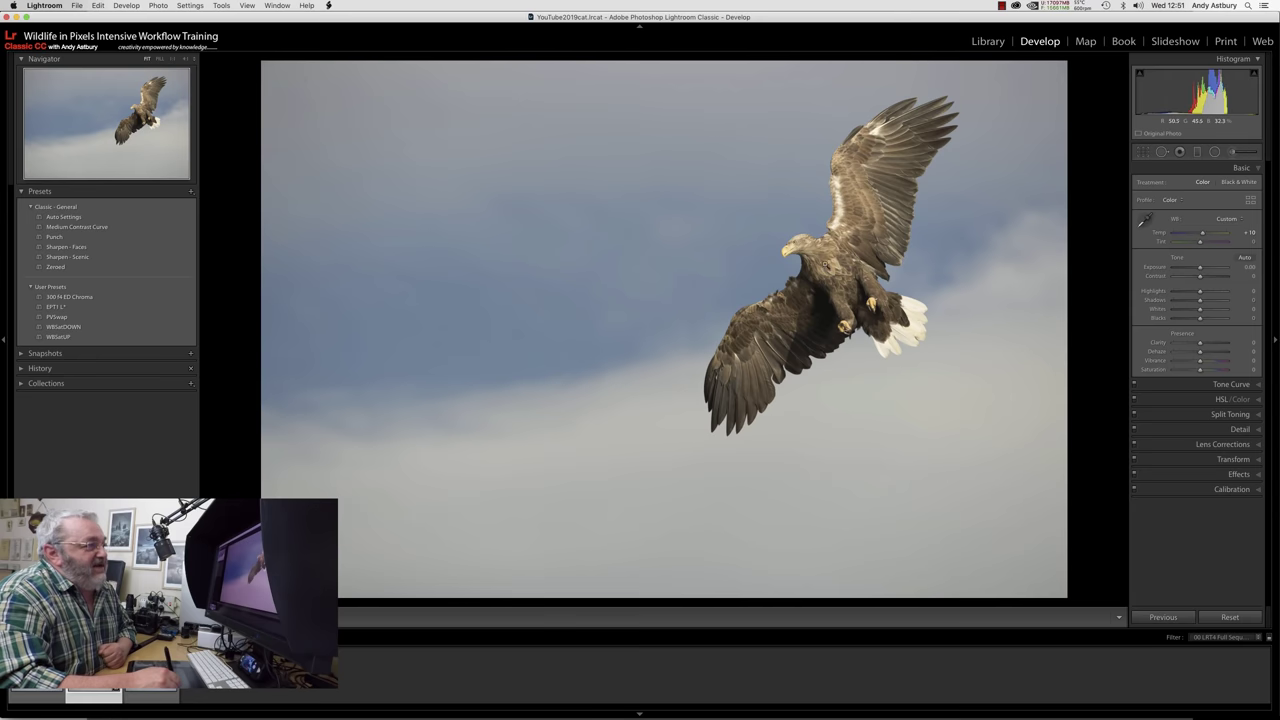
left_click(820, 265)
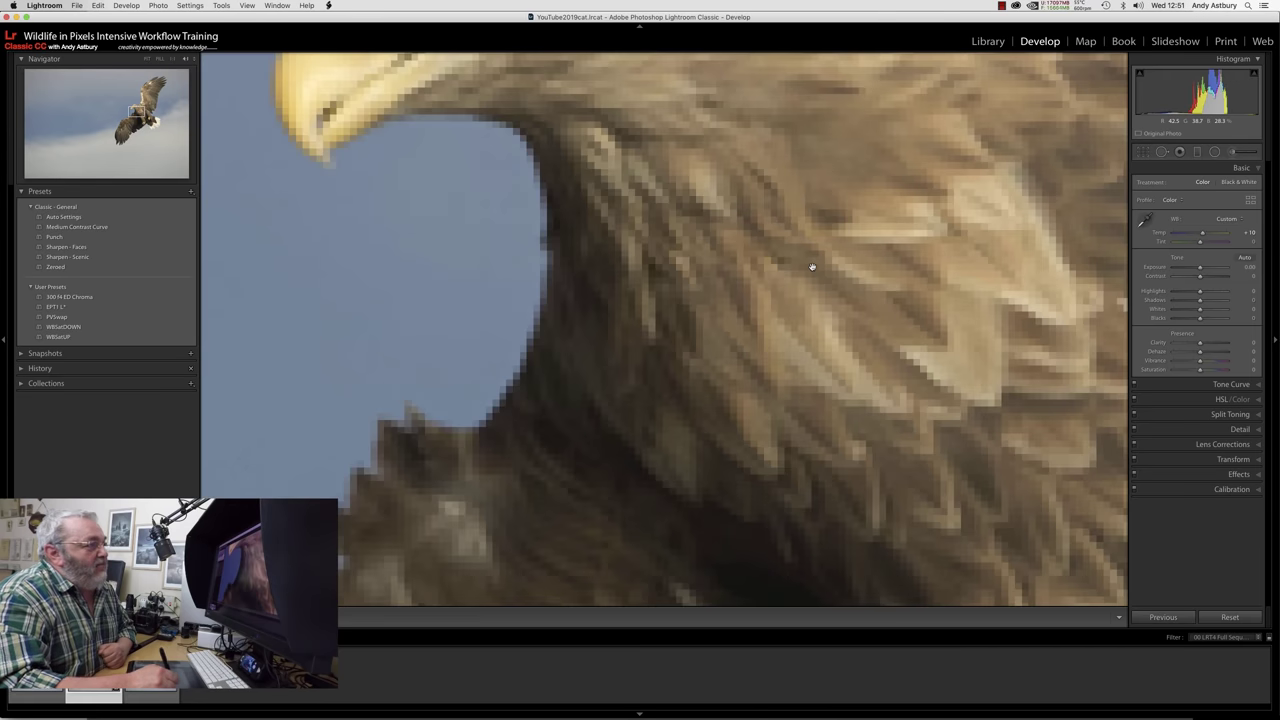
left_click(173, 59)
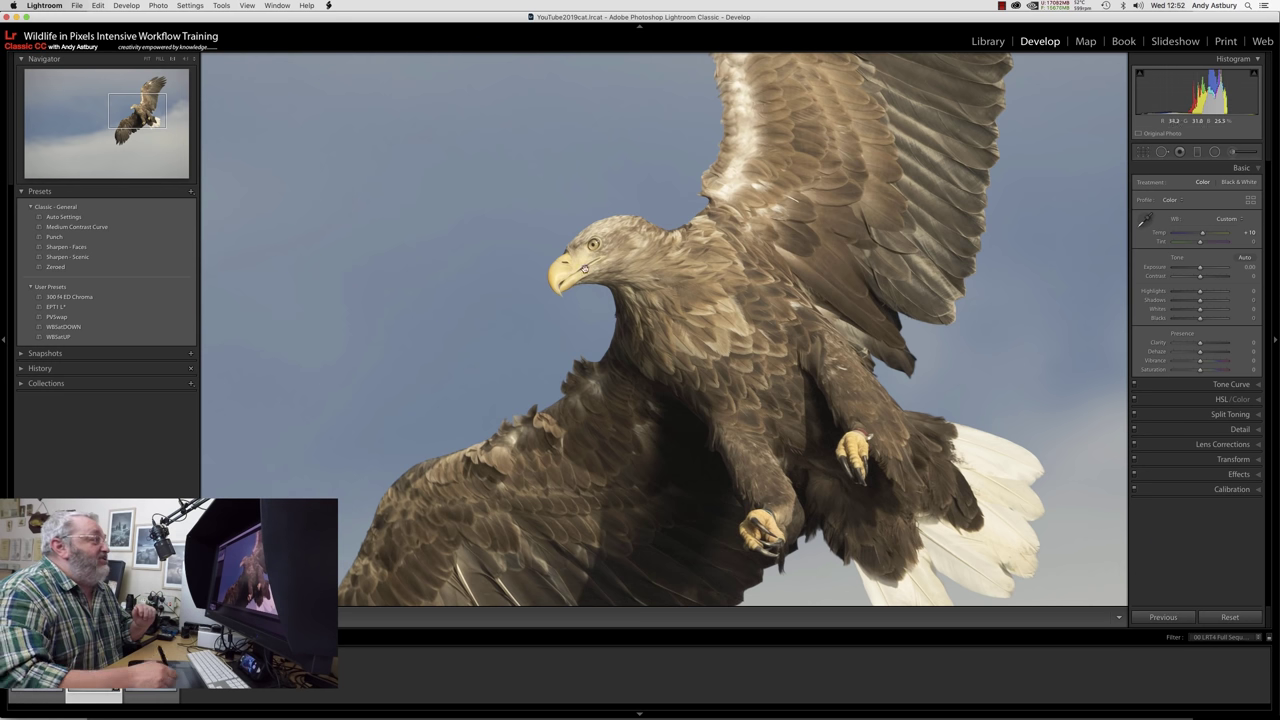
Switch back to Photoshop and look through the available selection commands
mouse_move(442, 709)
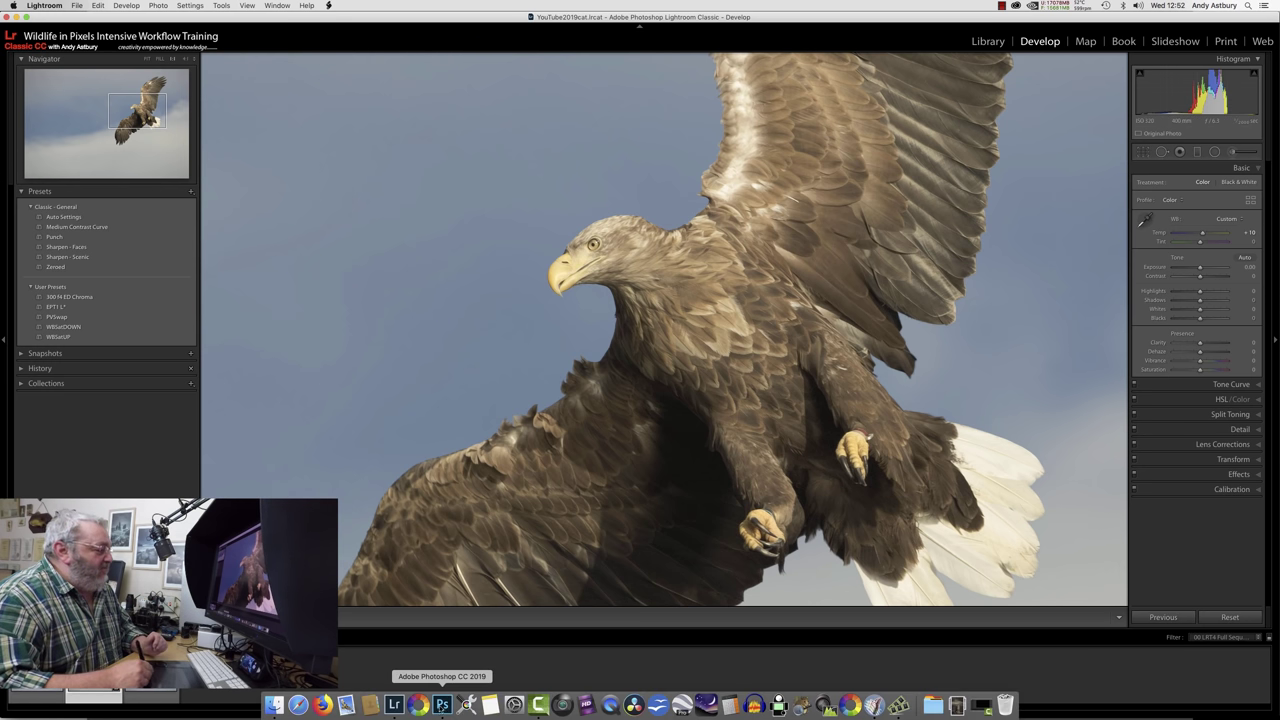
left_click(442, 706)
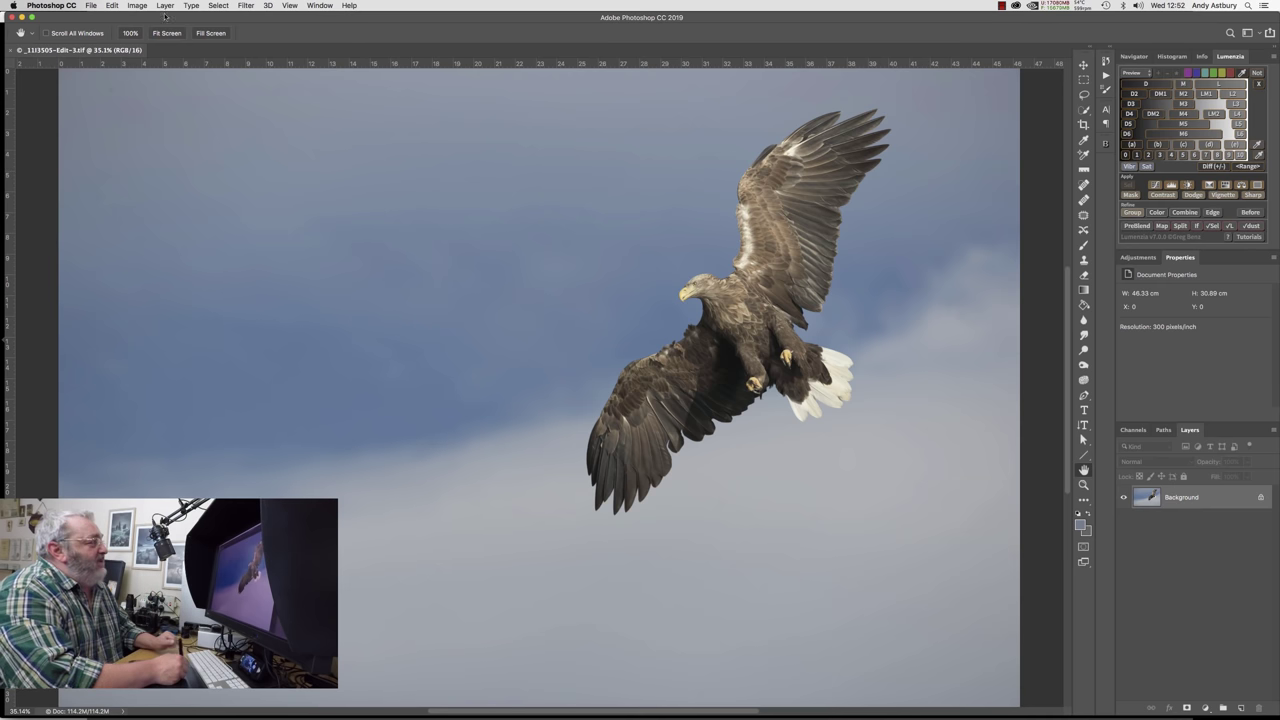
left_click(216, 6)
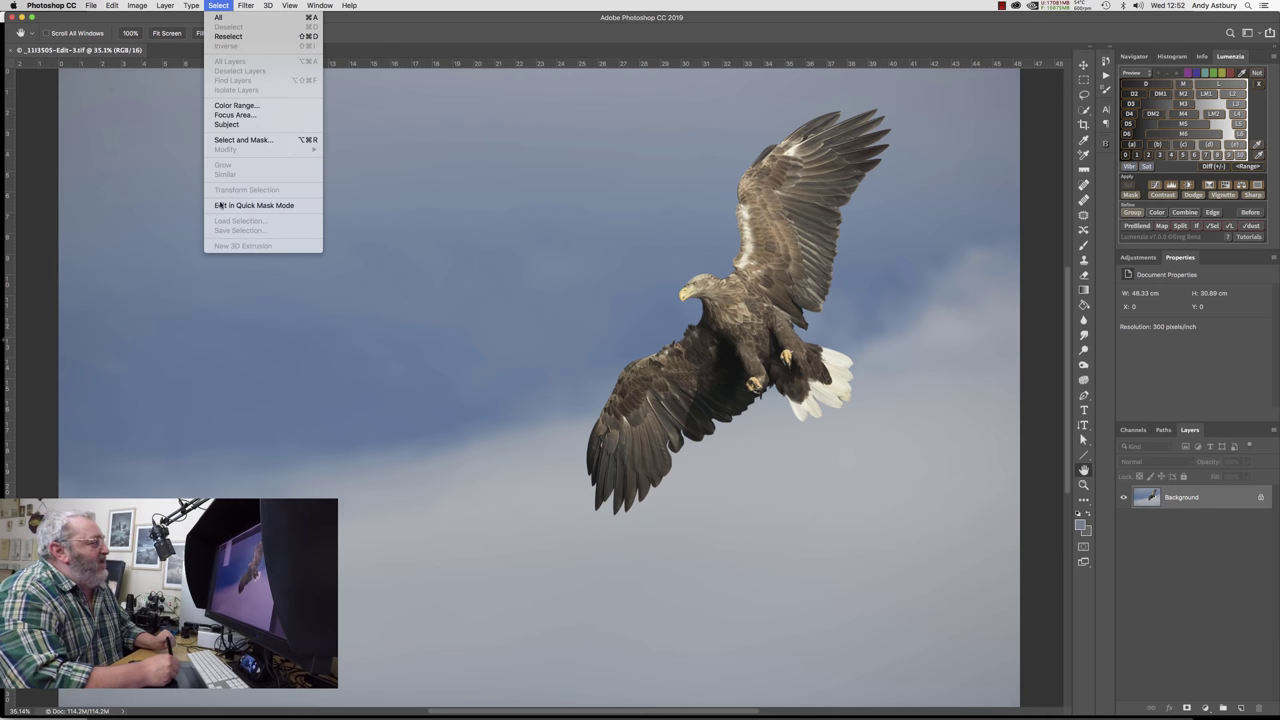